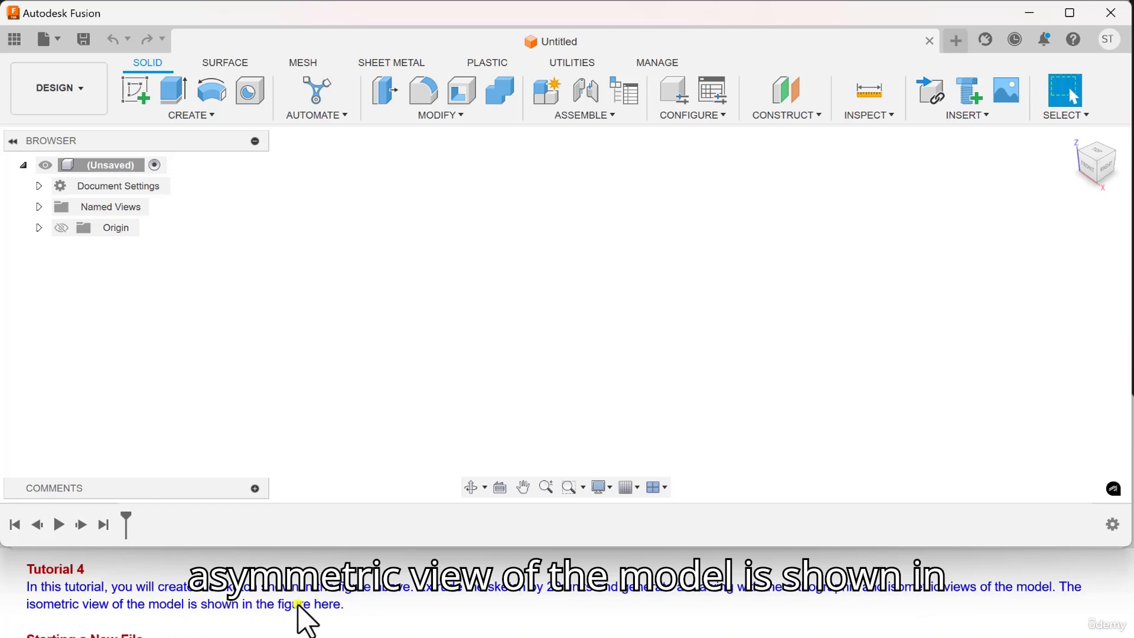
View the reference drawing of the part in Snipping Tool, and return to Fusion to start a new design.
left_click(652, 637)
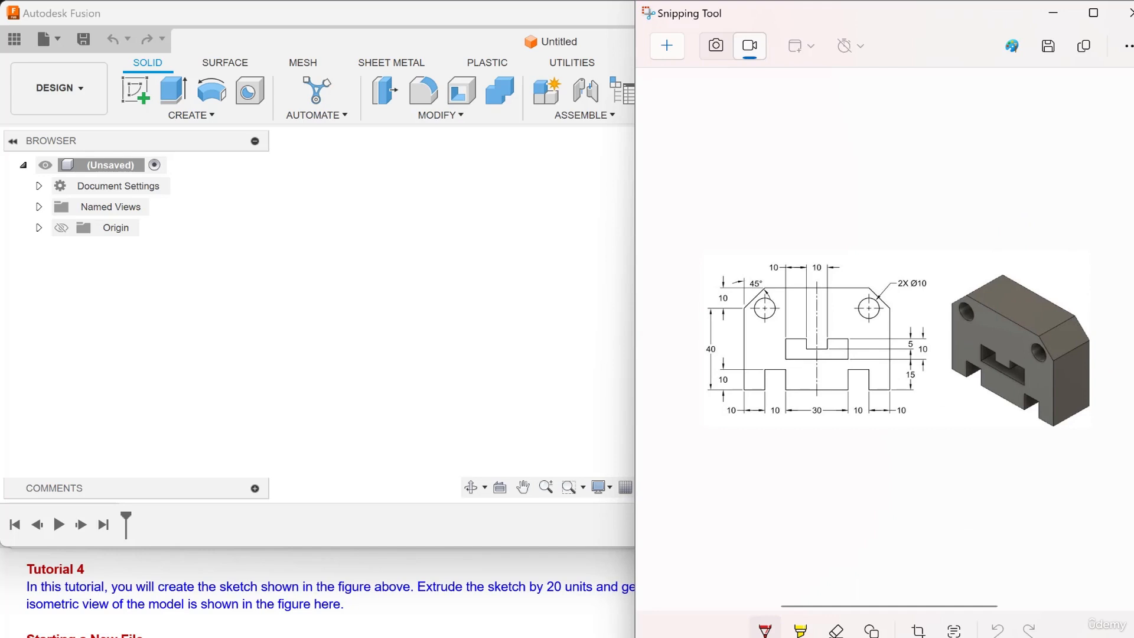
left_click(652, 637)
scroll(206, 585, "down", 2)
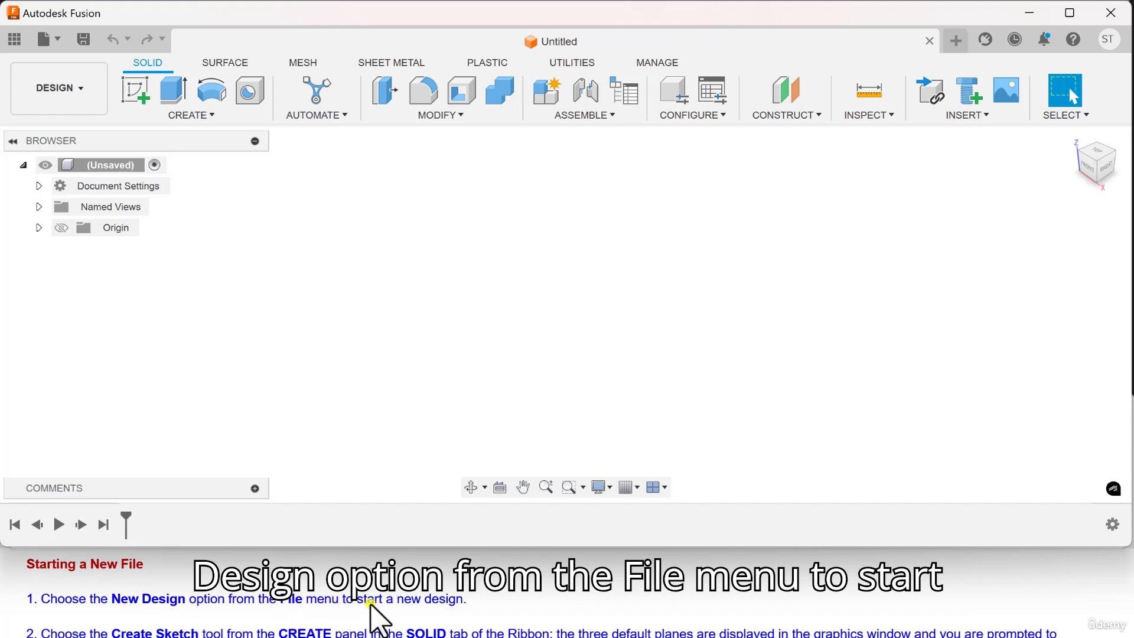
left_click(64, 39)
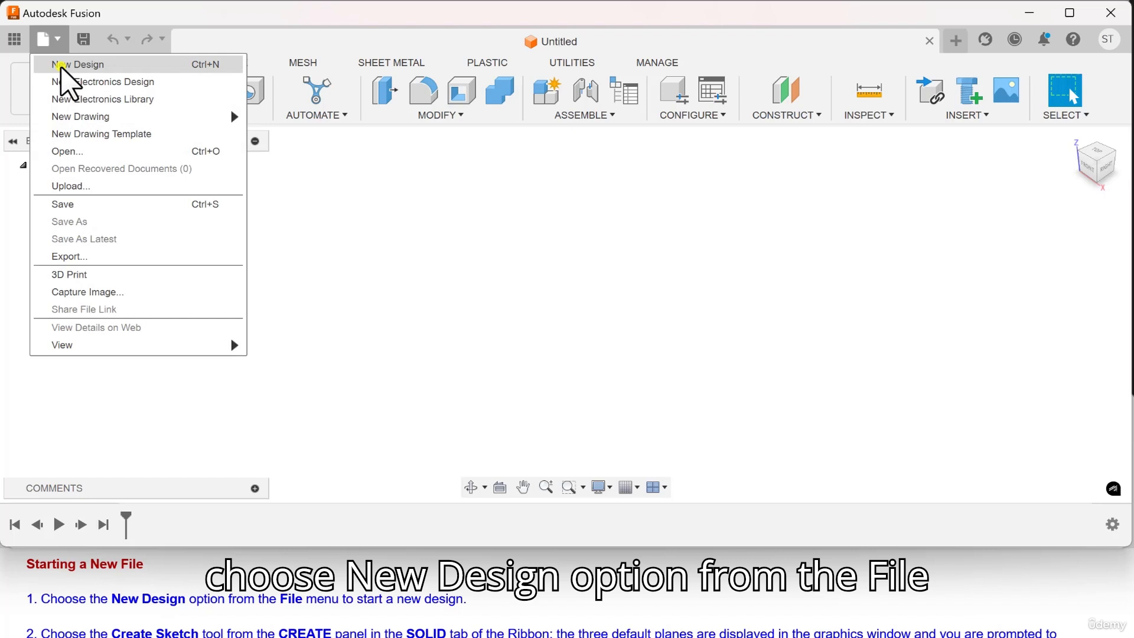
left_click(64, 66)
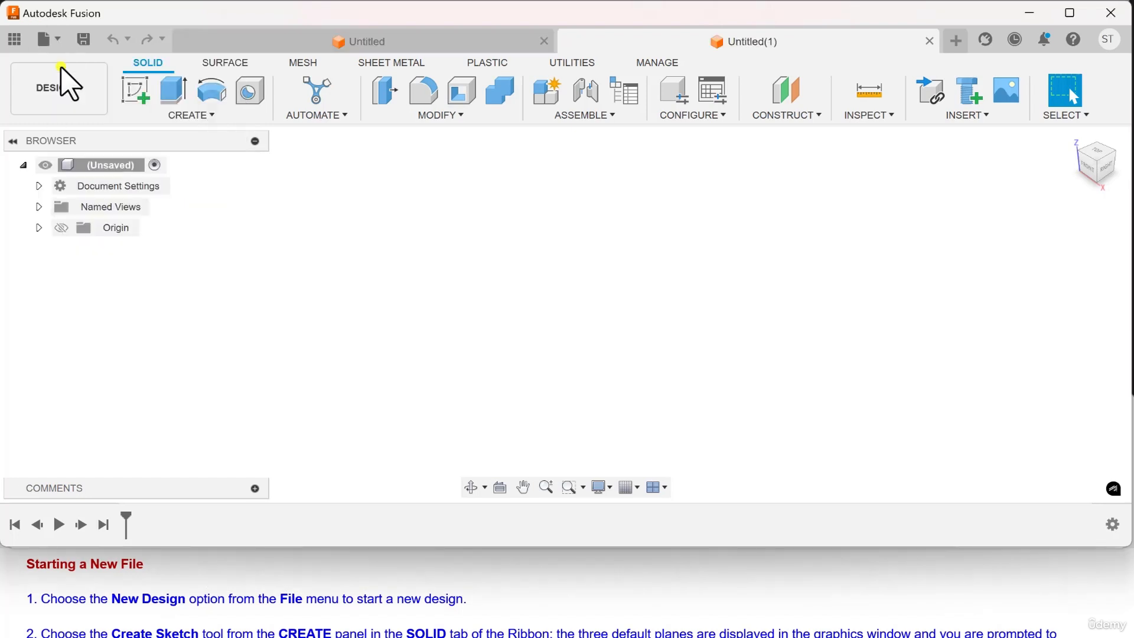
Create a sketch on the XZ origin plane.
scroll(163, 598, "down", 1)
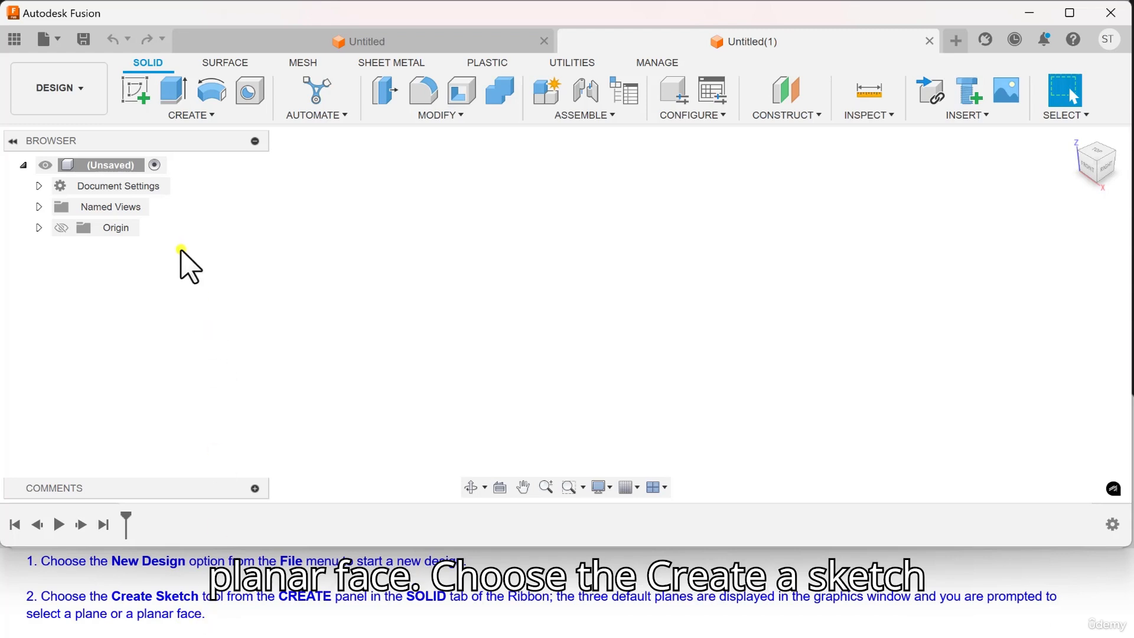
left_click(141, 90)
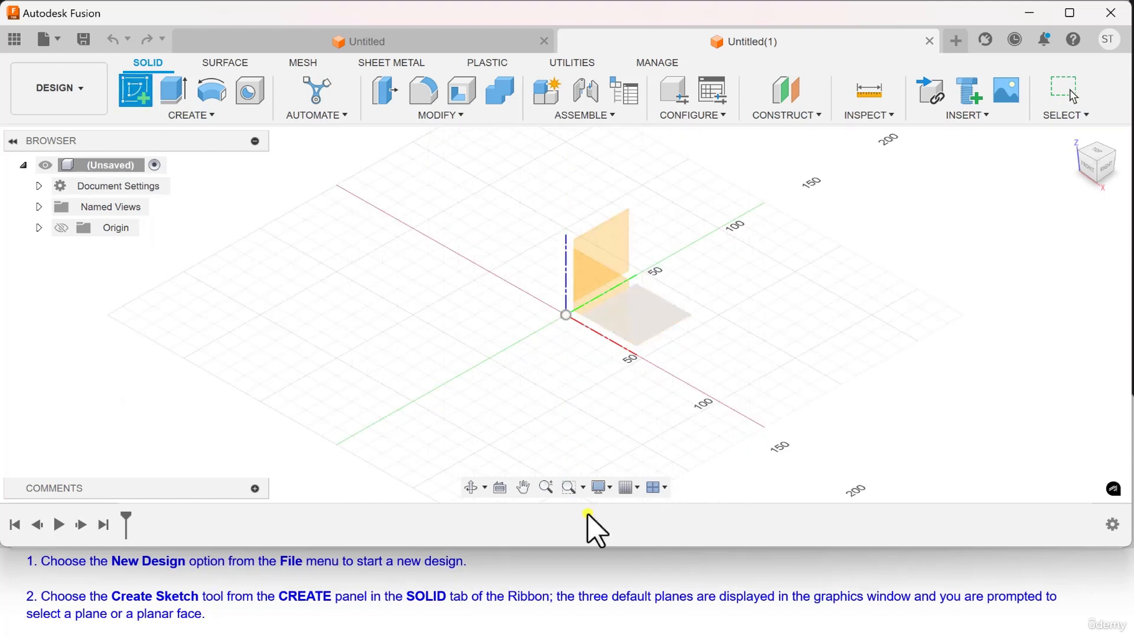
scroll(465, 622, "down", 1)
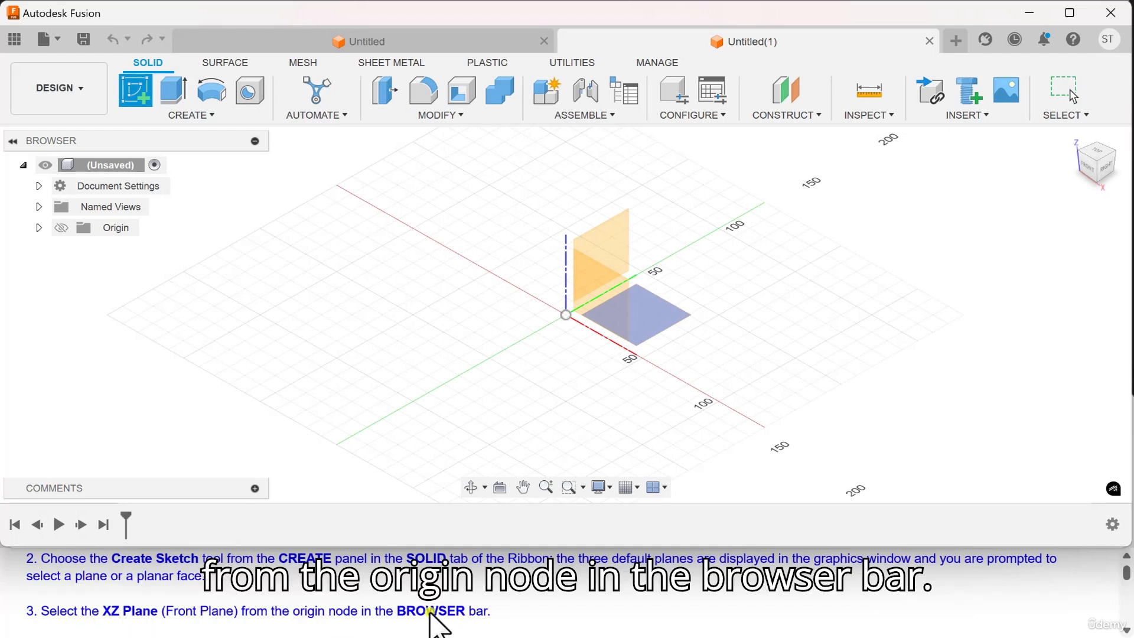
left_click(39, 228)
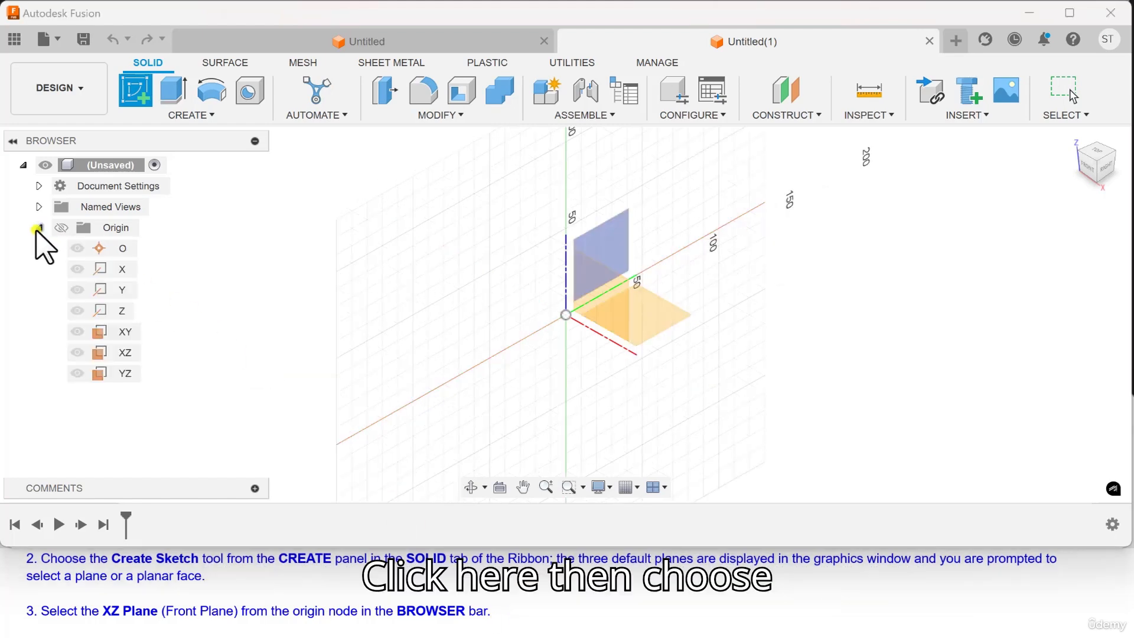
left_click(123, 353)
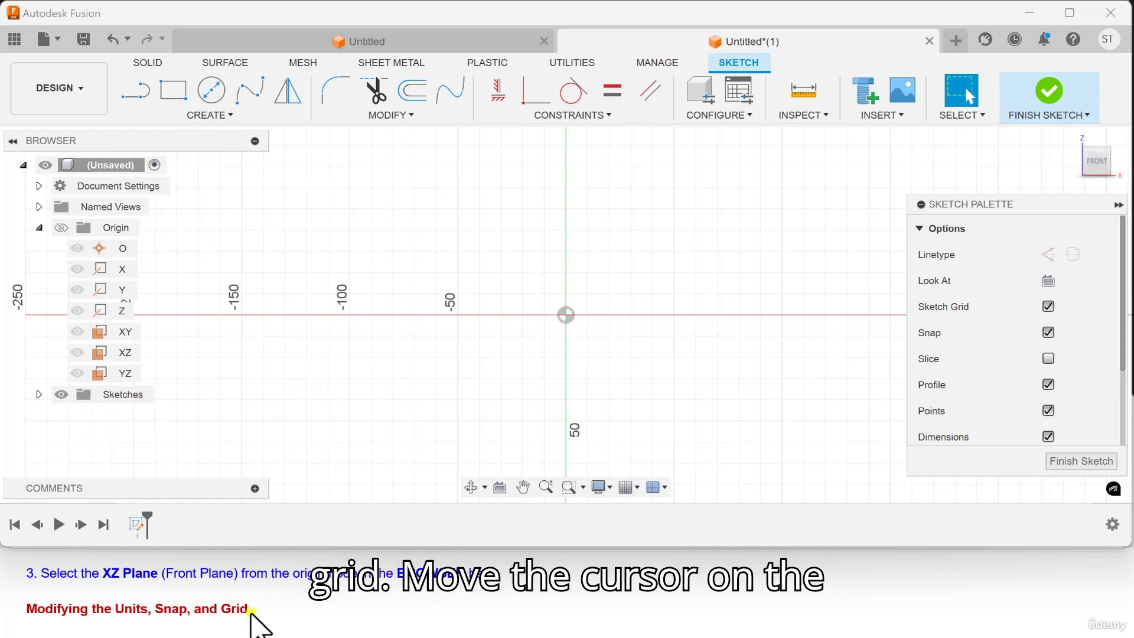
Check in the document settings that the active unit type is Millimeter, and leave the units dialog without changes.
scroll(162, 617, "down", 1)
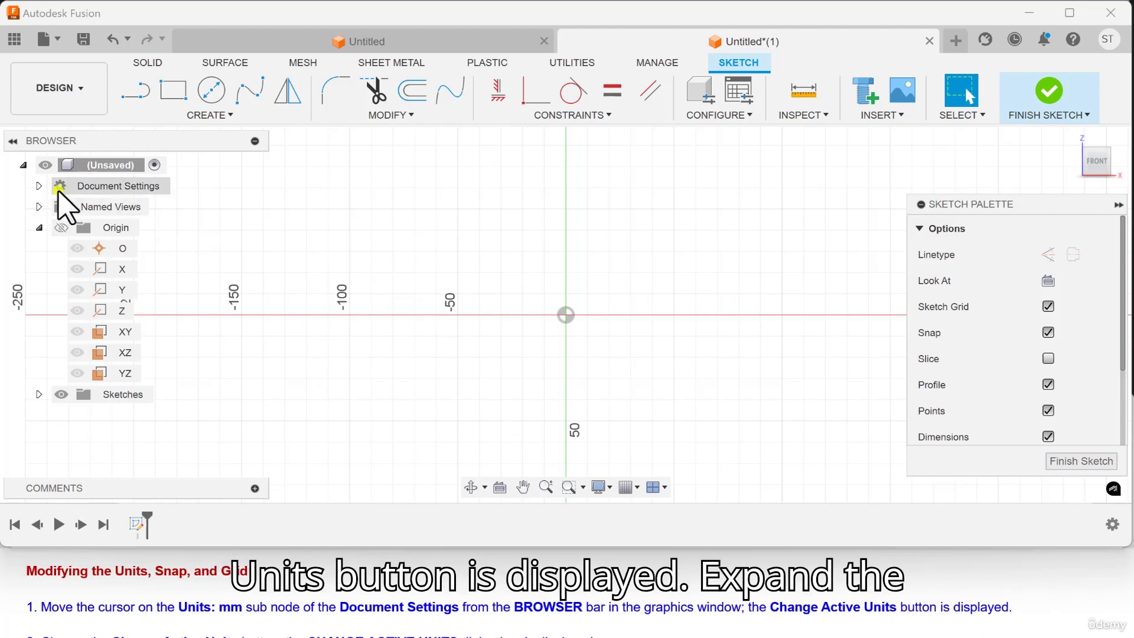
left_click(38, 186)
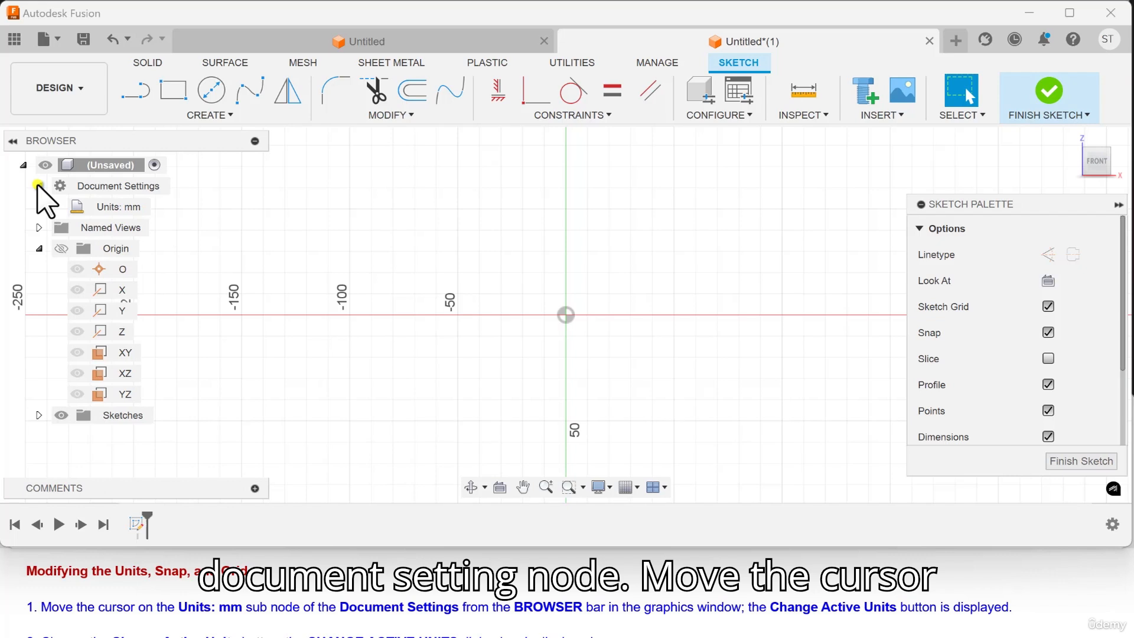
mouse_move(115, 208)
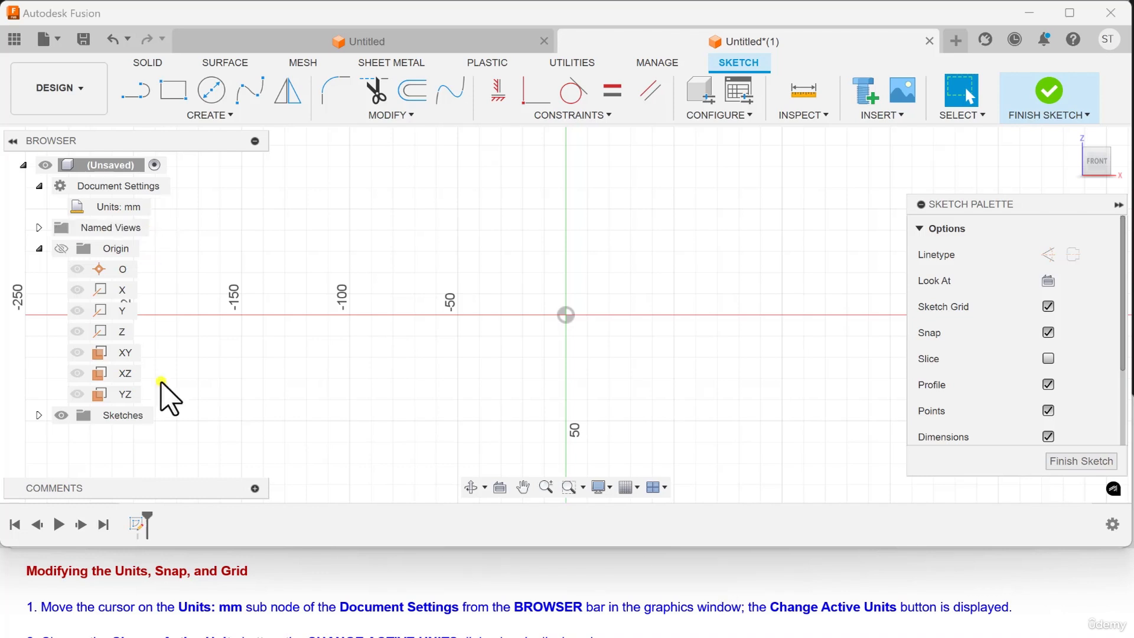
scroll(173, 582, "down", 1)
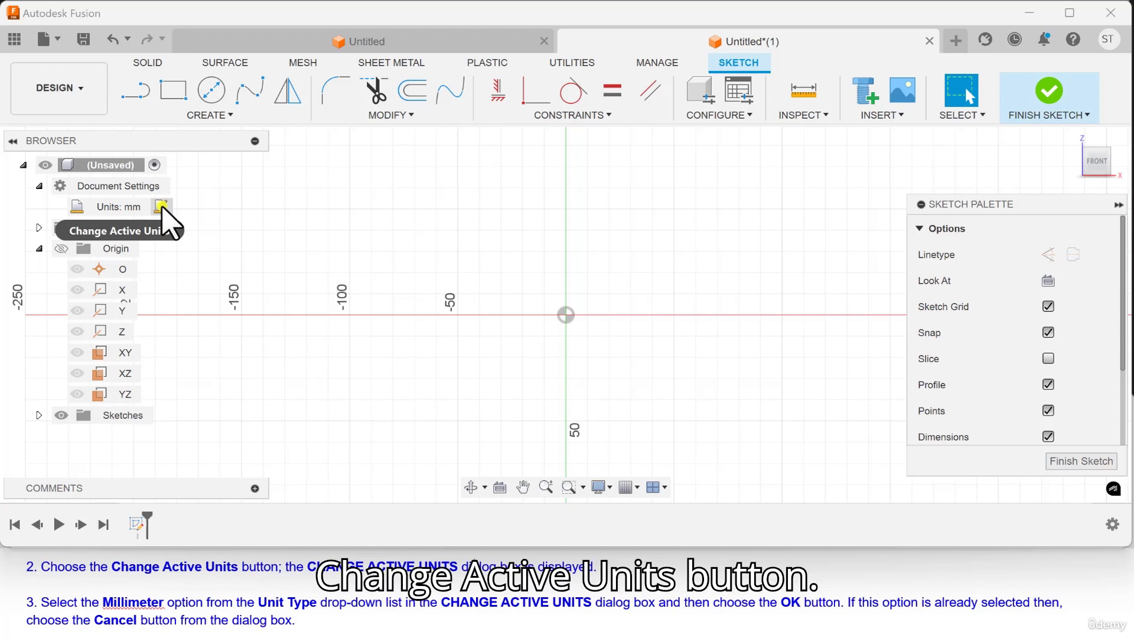
left_click(161, 207)
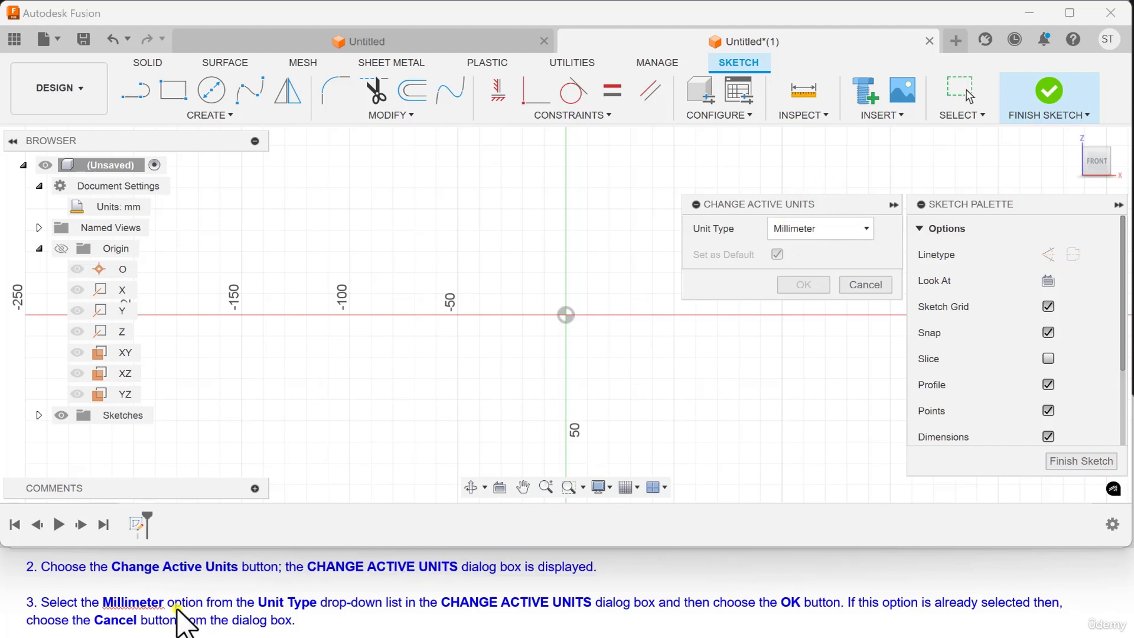
scroll(176, 609, "down", 1)
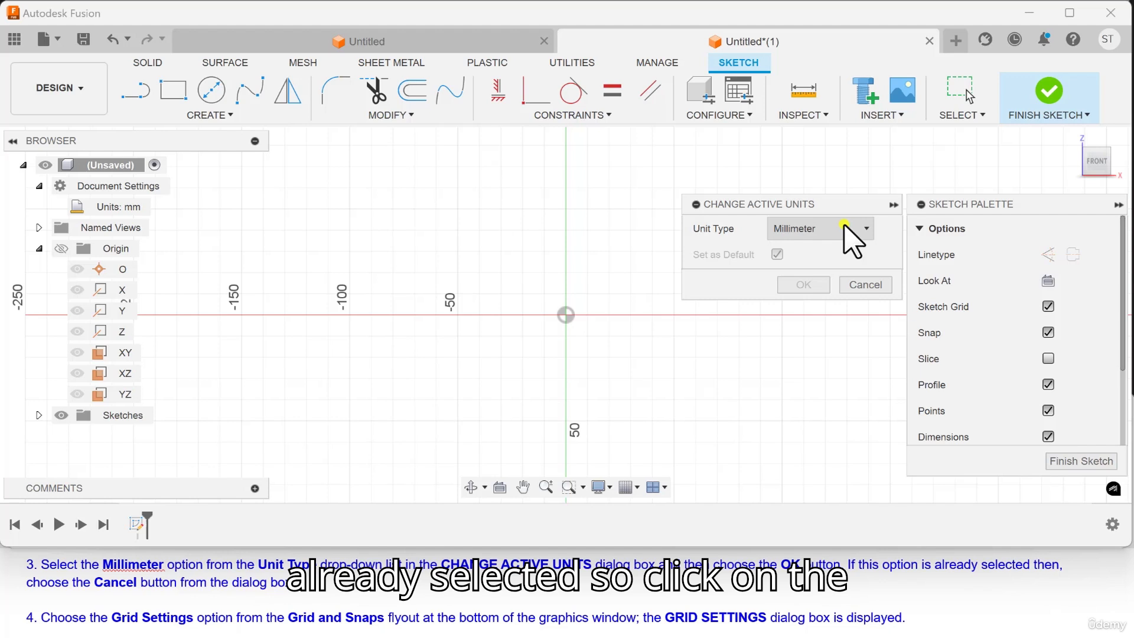
left_click(847, 283)
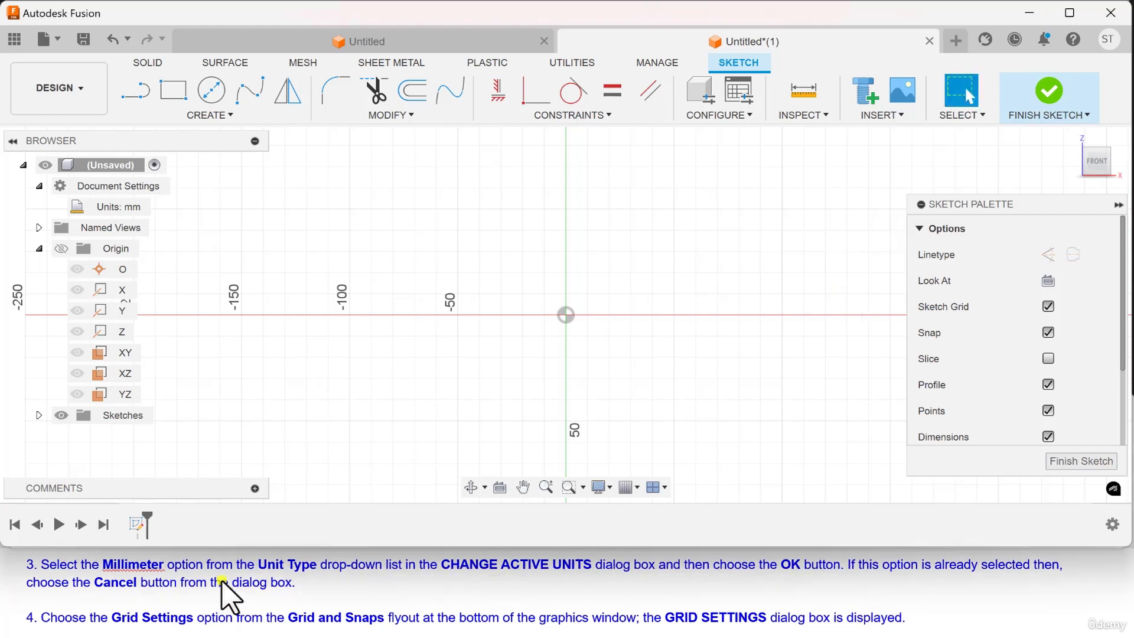
Set the sketch grid to Fixed with a major grid spacing of 50 mm and 10 minor subdivisions.
scroll(112, 614, "down", 1)
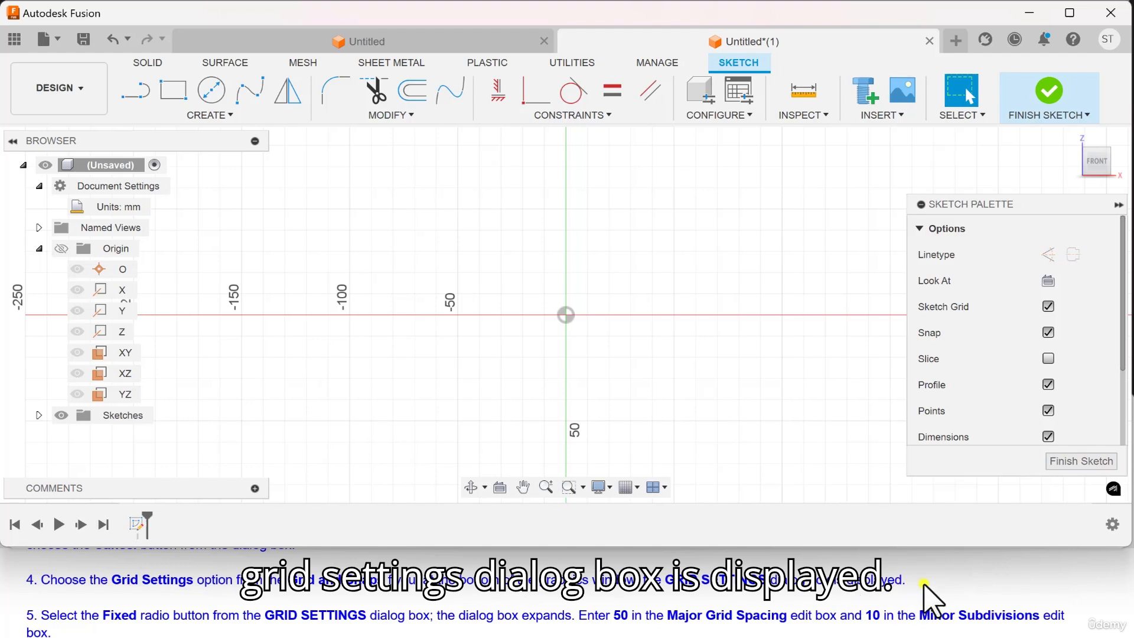
left_click(638, 486)
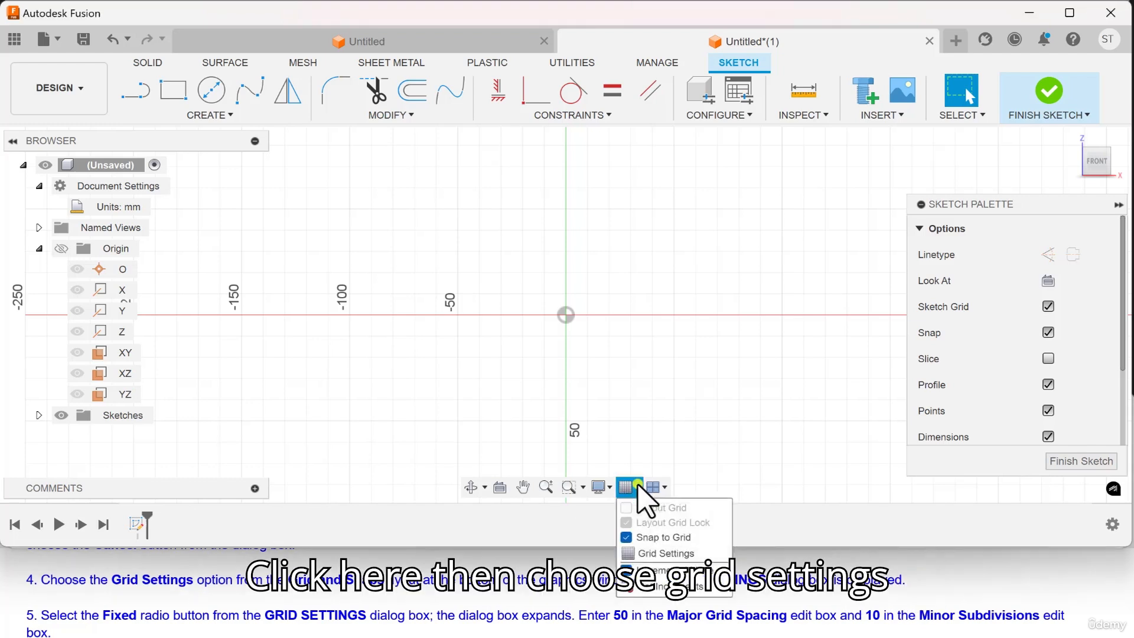
left_click(651, 553)
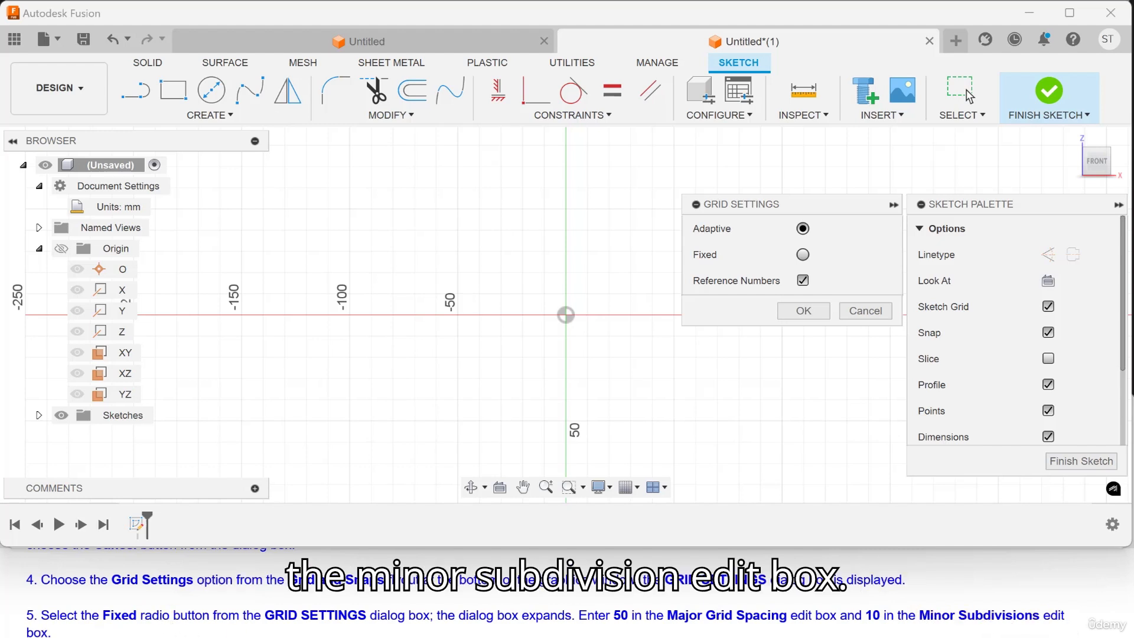
left_click(803, 255)
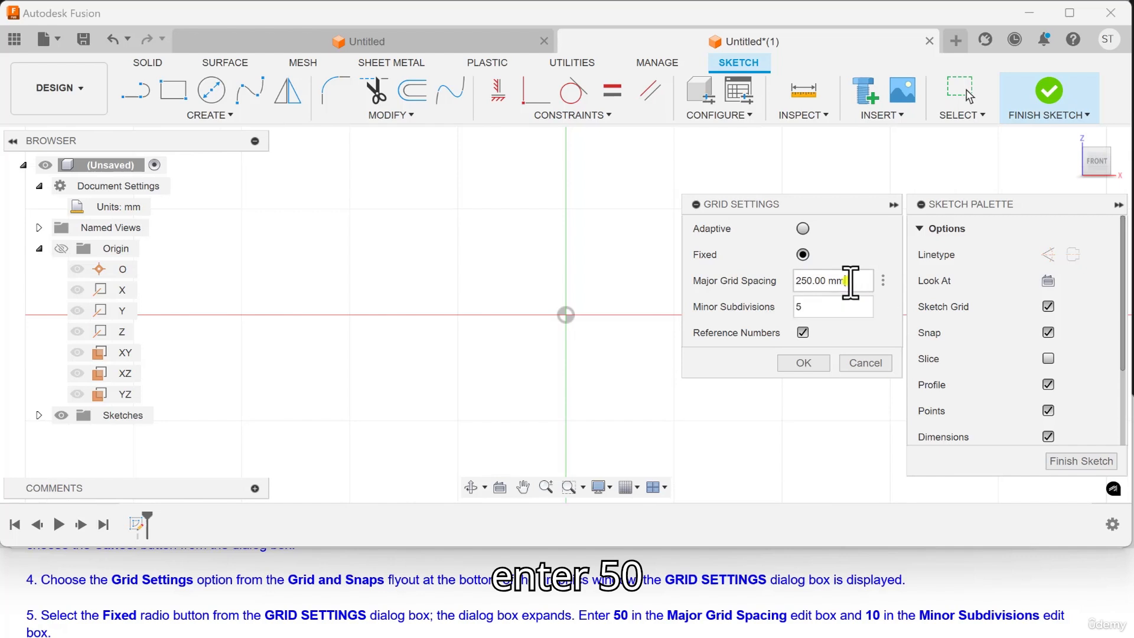
left_click_drag(860, 282, 797, 282)
type("50")
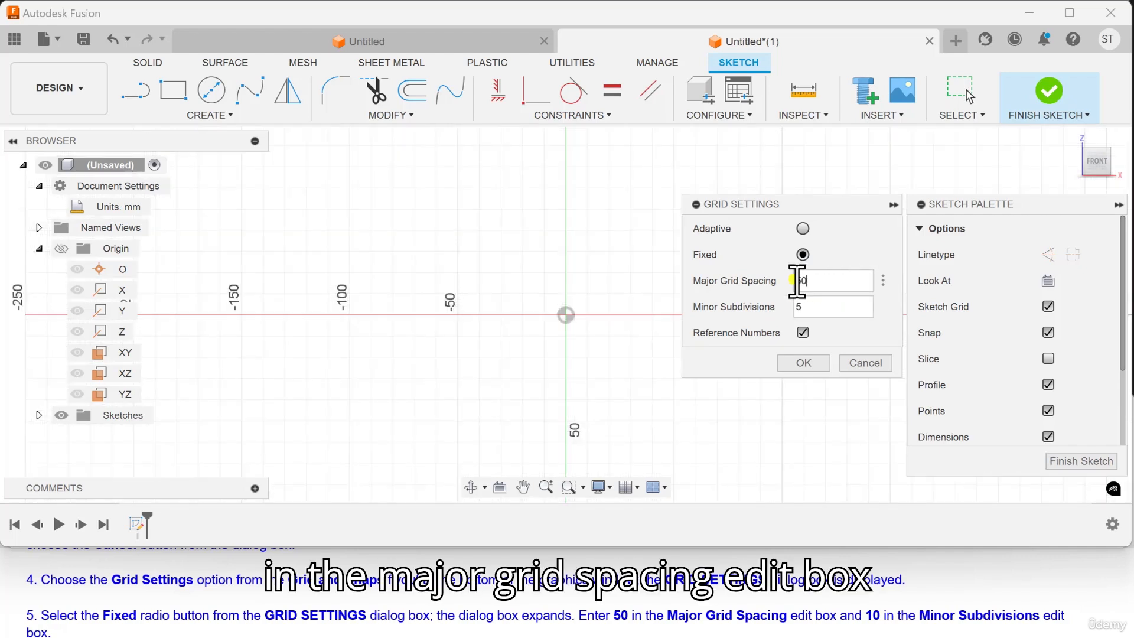
double_click(796, 306)
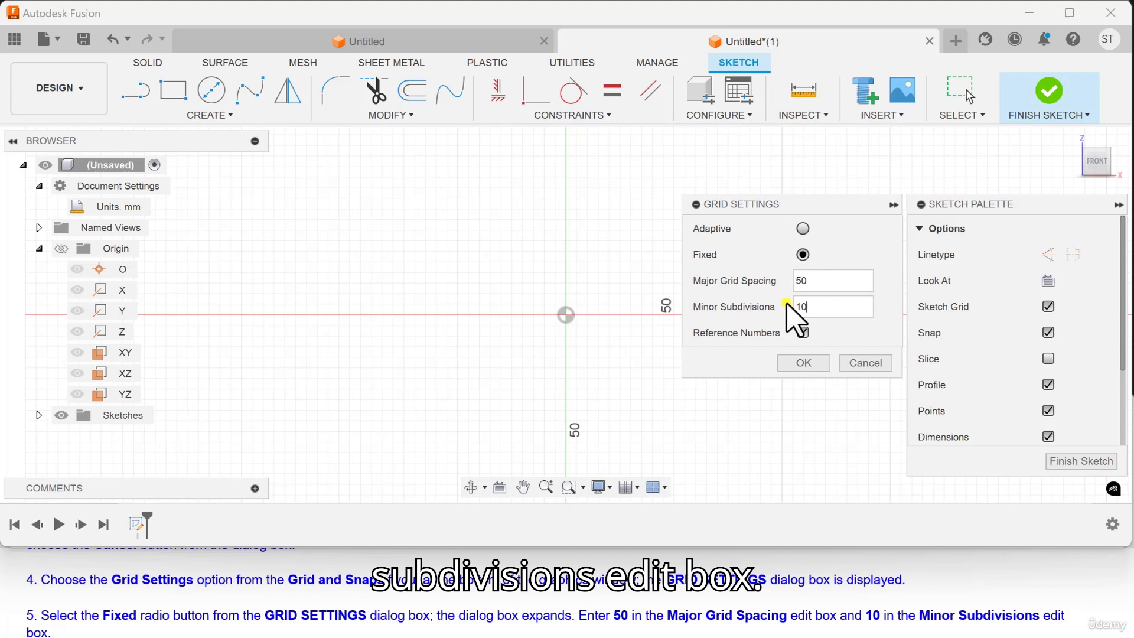
scroll(455, 579, "down", 1)
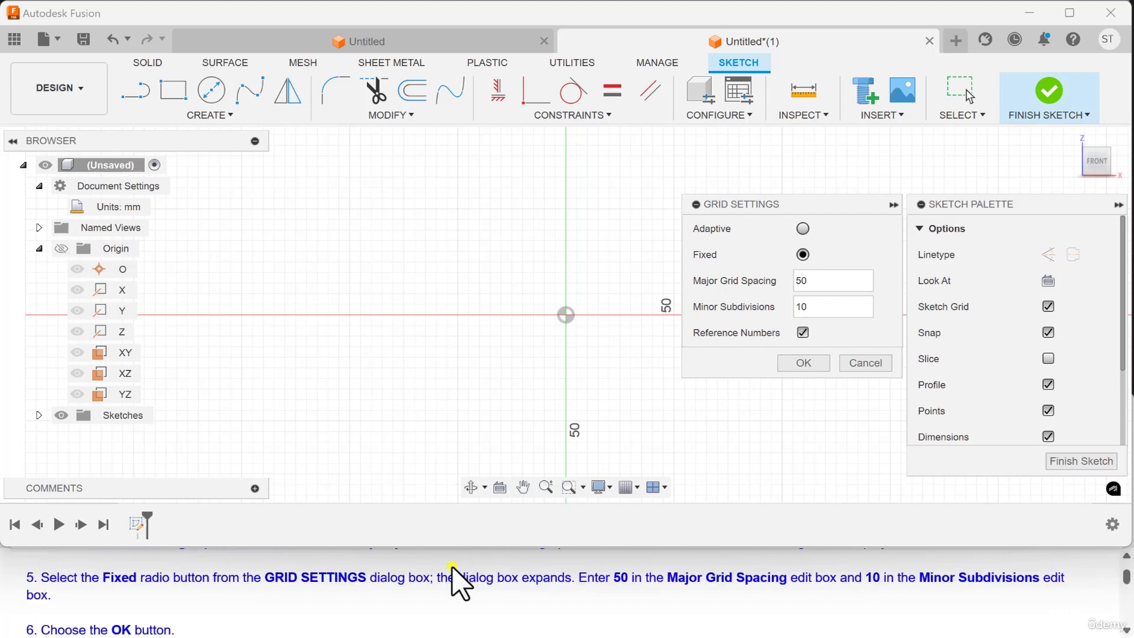
scroll(35, 626, "down", 1)
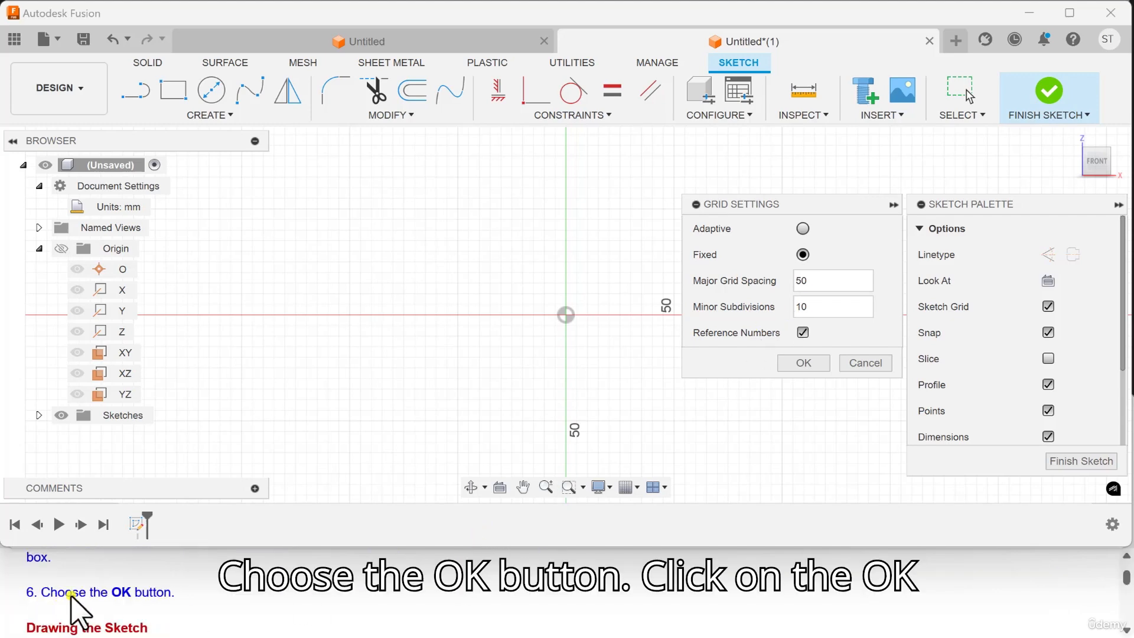
left_click(803, 362)
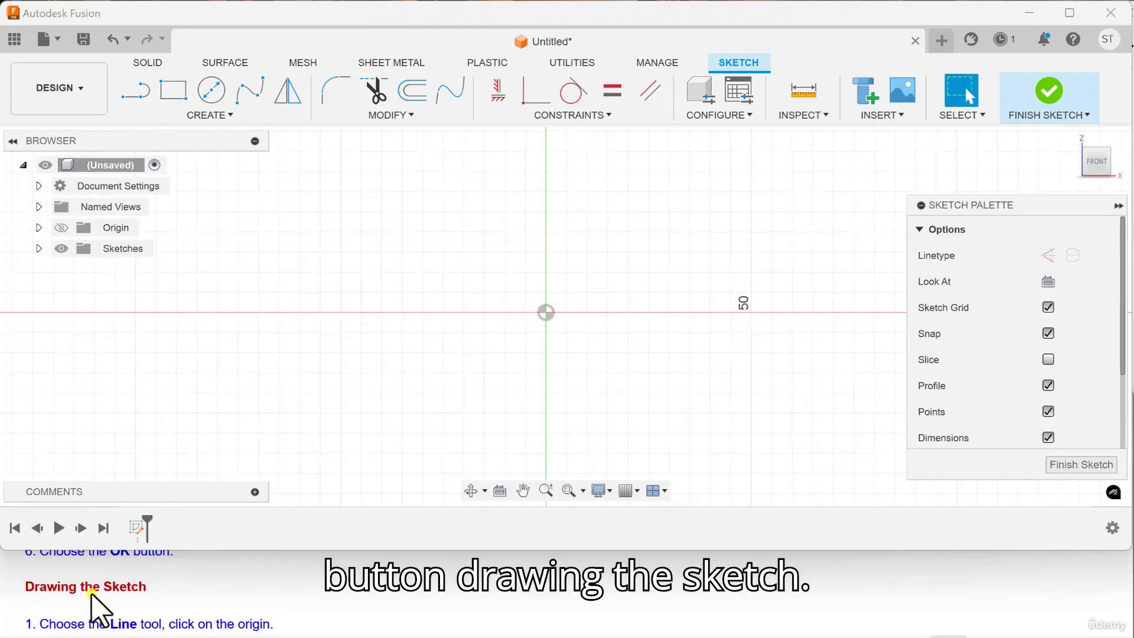
Draw a 10 mm horizontal line at 0 degrees from the origin along the positive X axis.
scroll(135, 595, "down", 1)
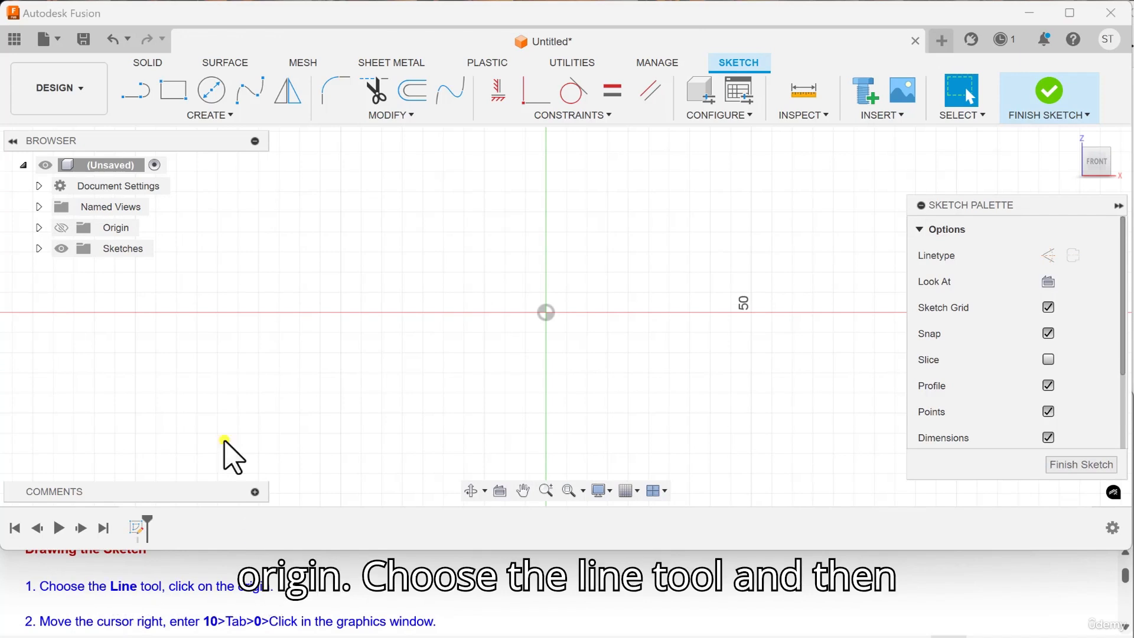
left_click(135, 93)
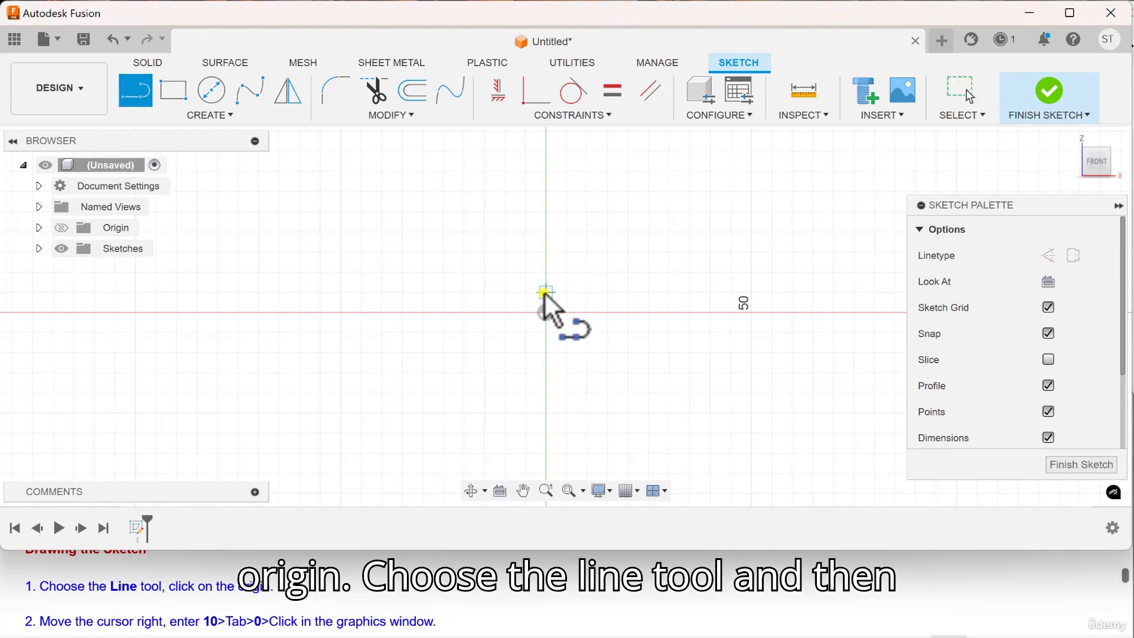
left_click(547, 309)
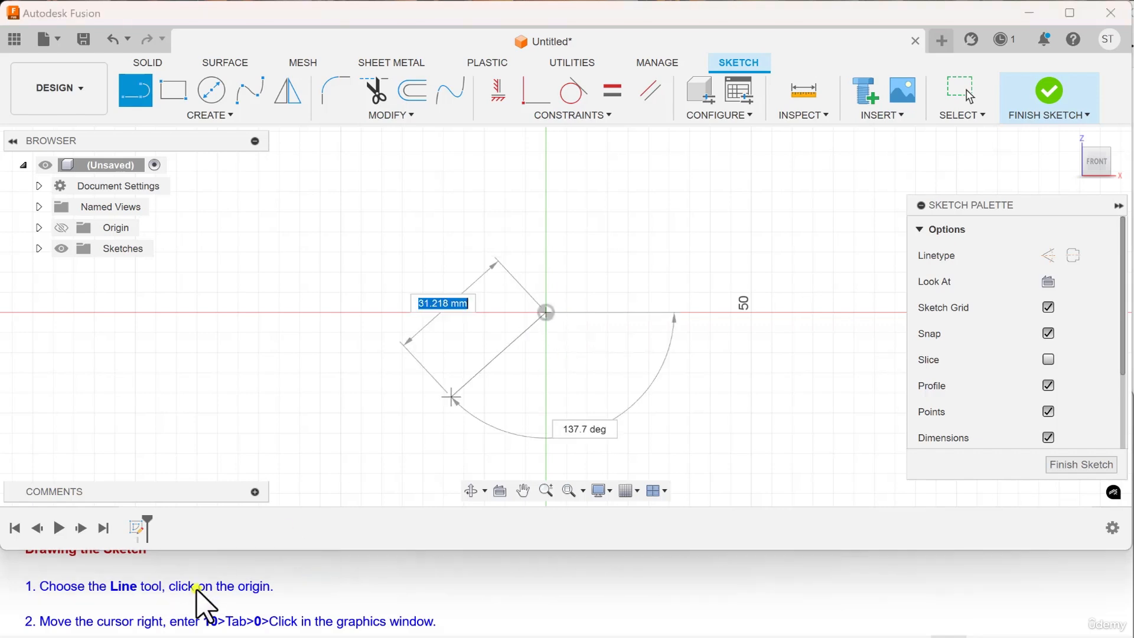
scroll(202, 603, "down", 1)
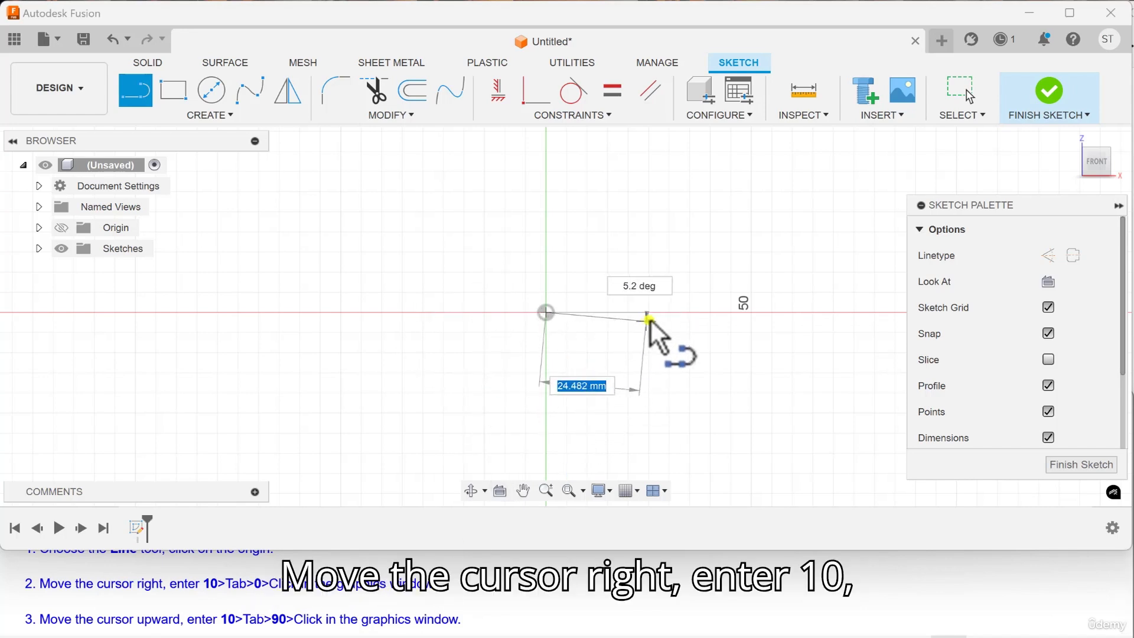
type("10")
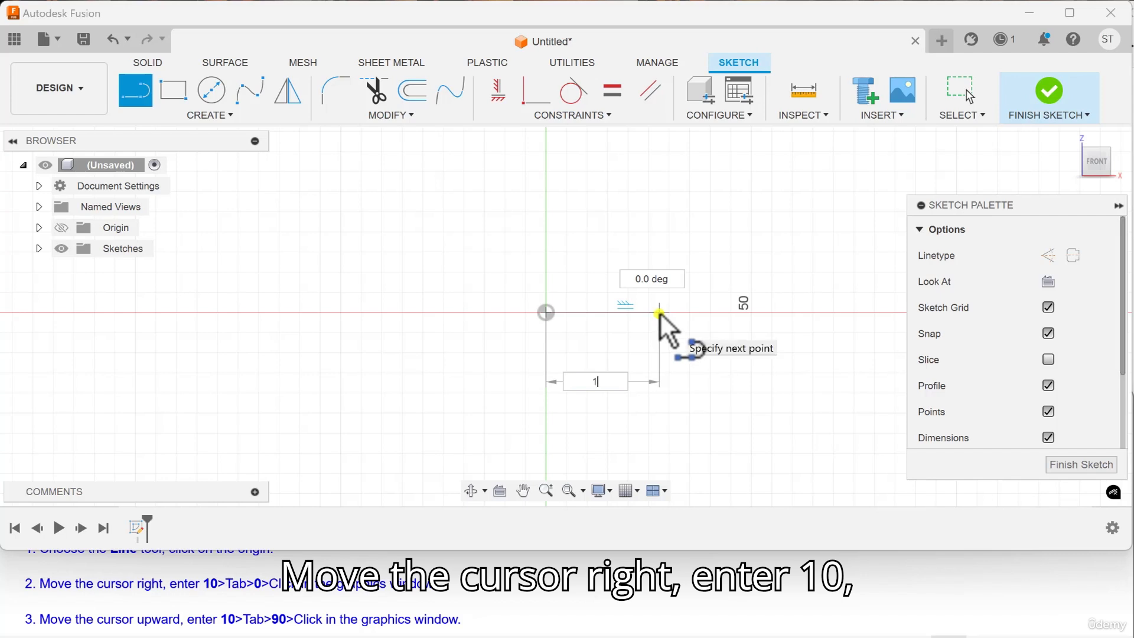
key("Tab")
type("0")
left_click(660, 312)
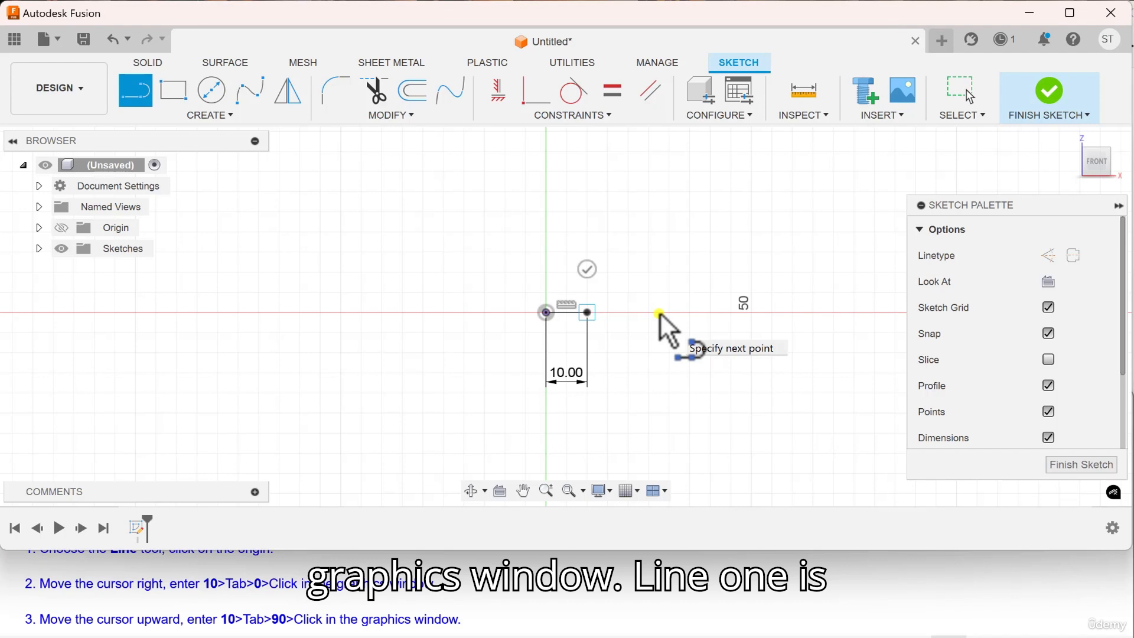
Continue the profile with a 10 mm line going straight up at 90 degrees from the horizontal line's free end.
scroll(155, 614, "down", 1)
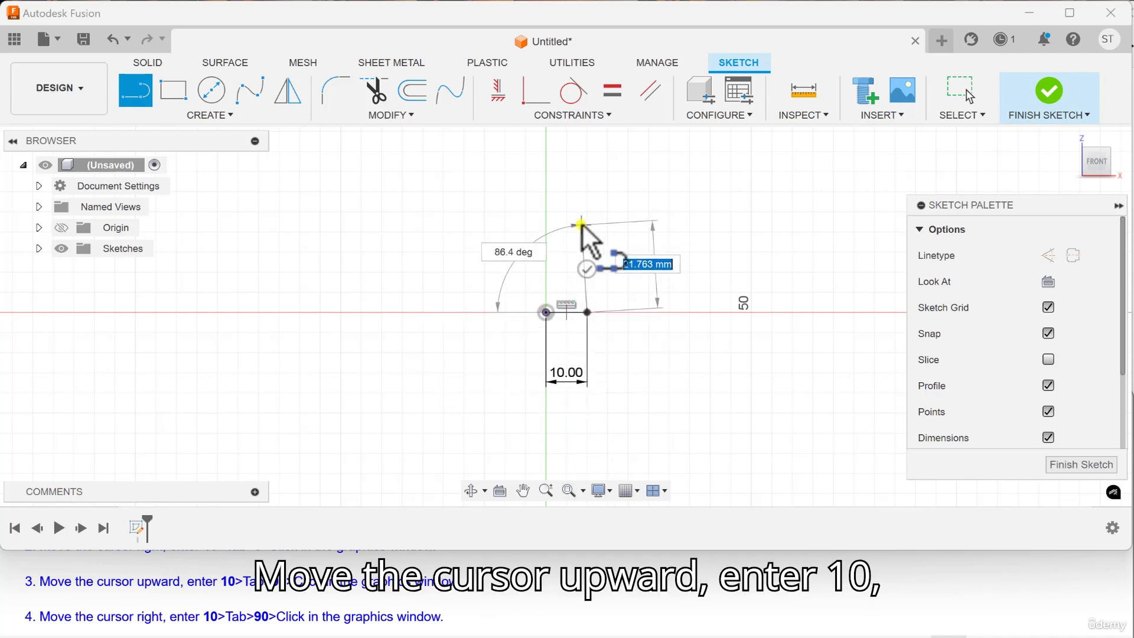
type("10")
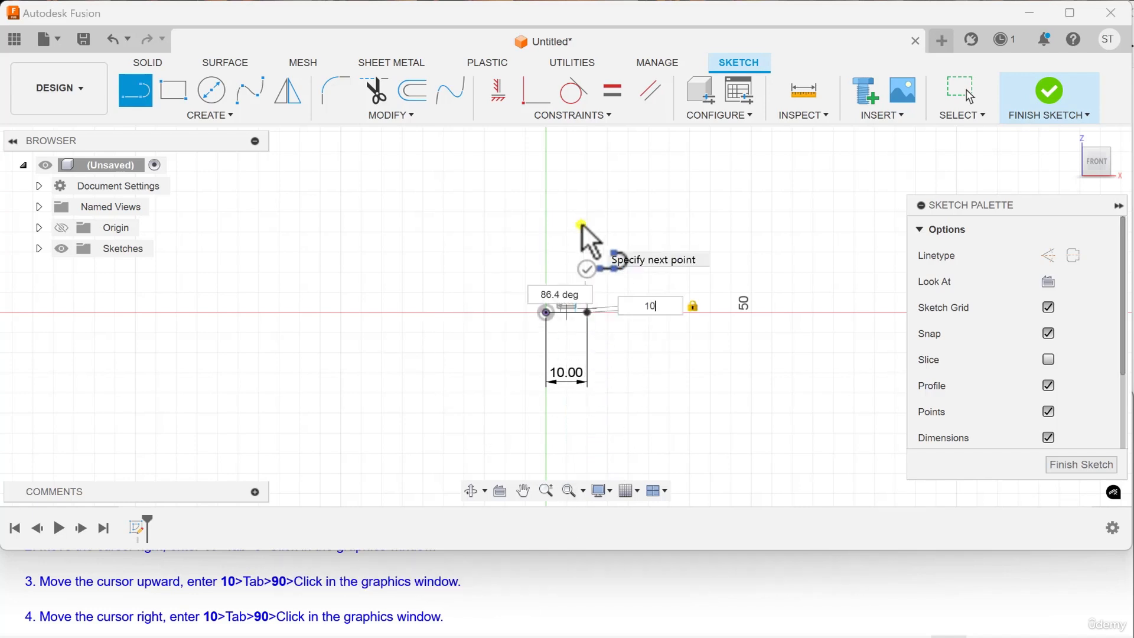
key("Tab")
type("90")
key("Tab")
left_click(582, 222)
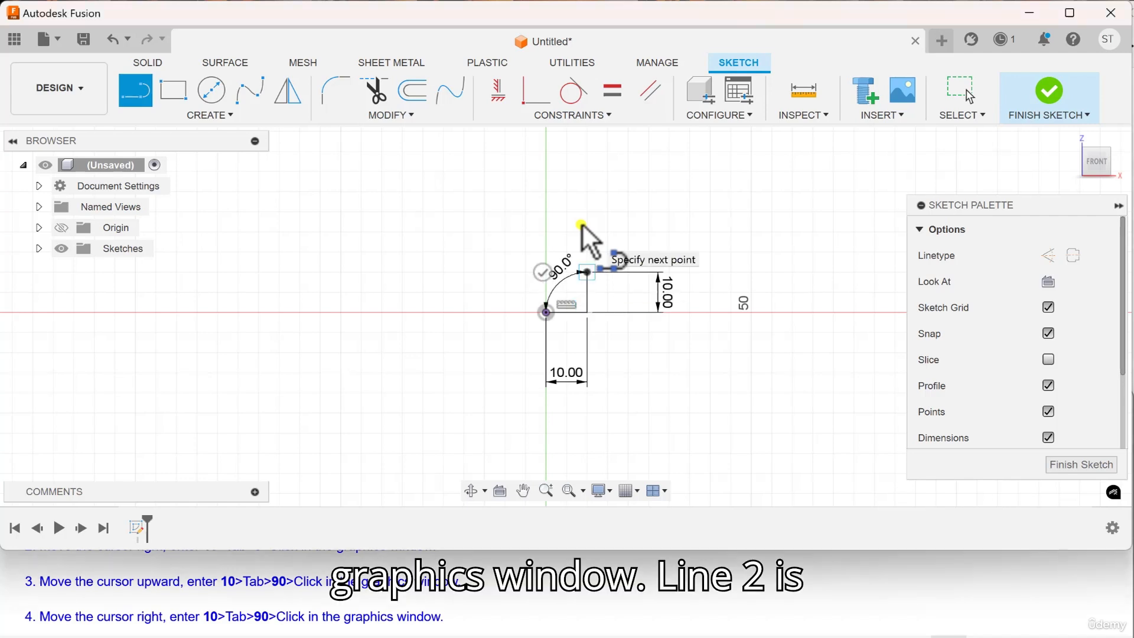
scroll(126, 614, "down", 1)
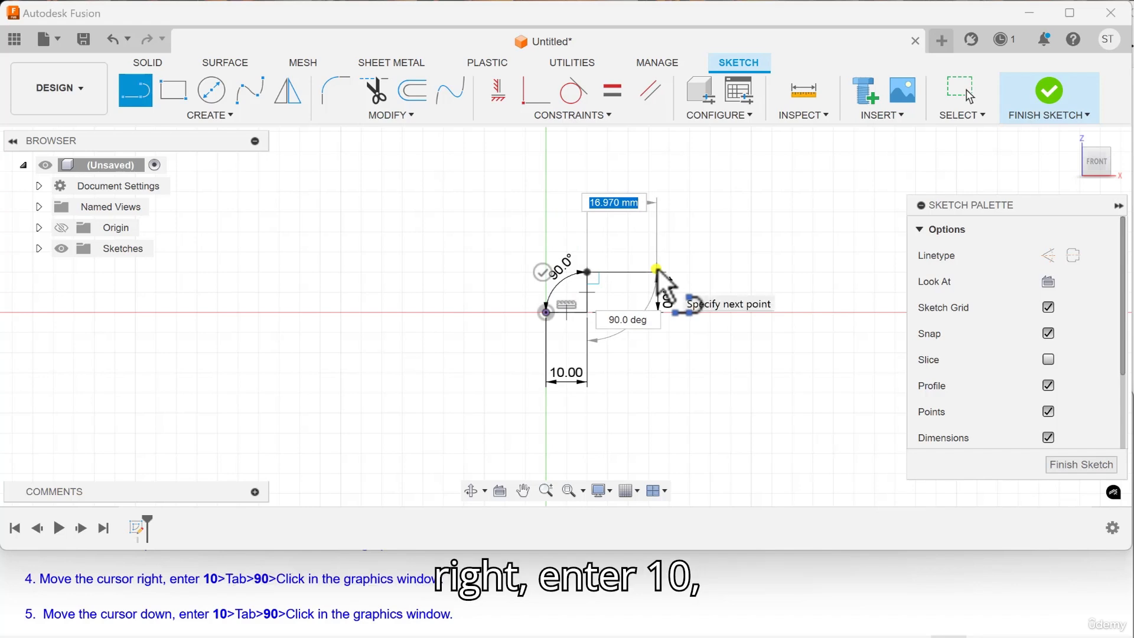
Add a 10 mm horizontal line running right from the top of the first vertical line, at 90 degrees to it.
type("10")
key("Tab")
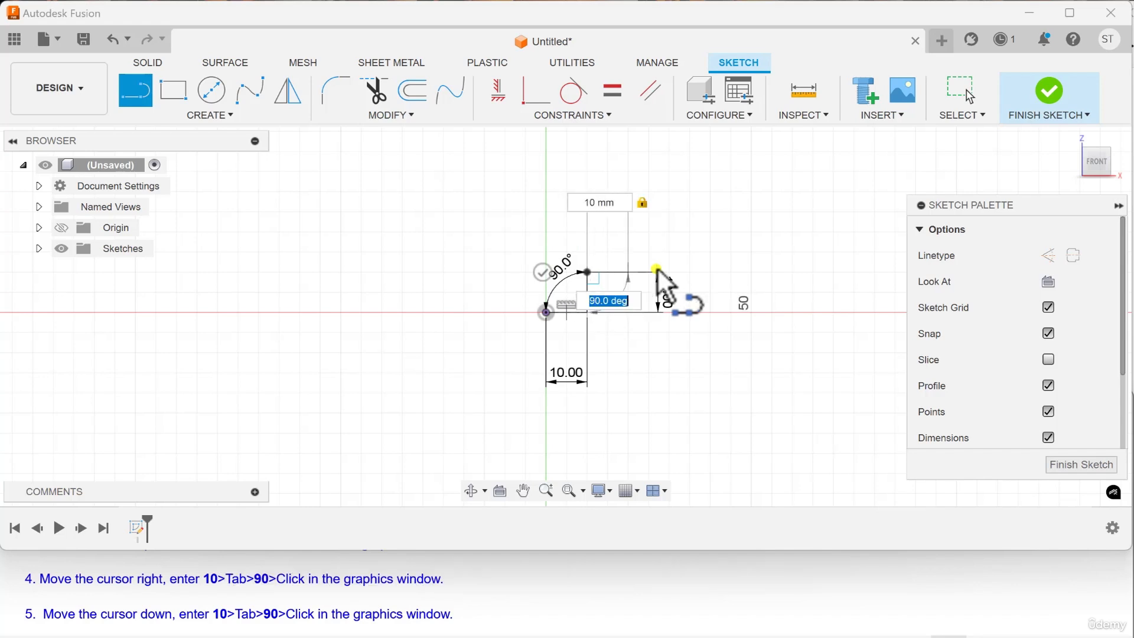
type("90")
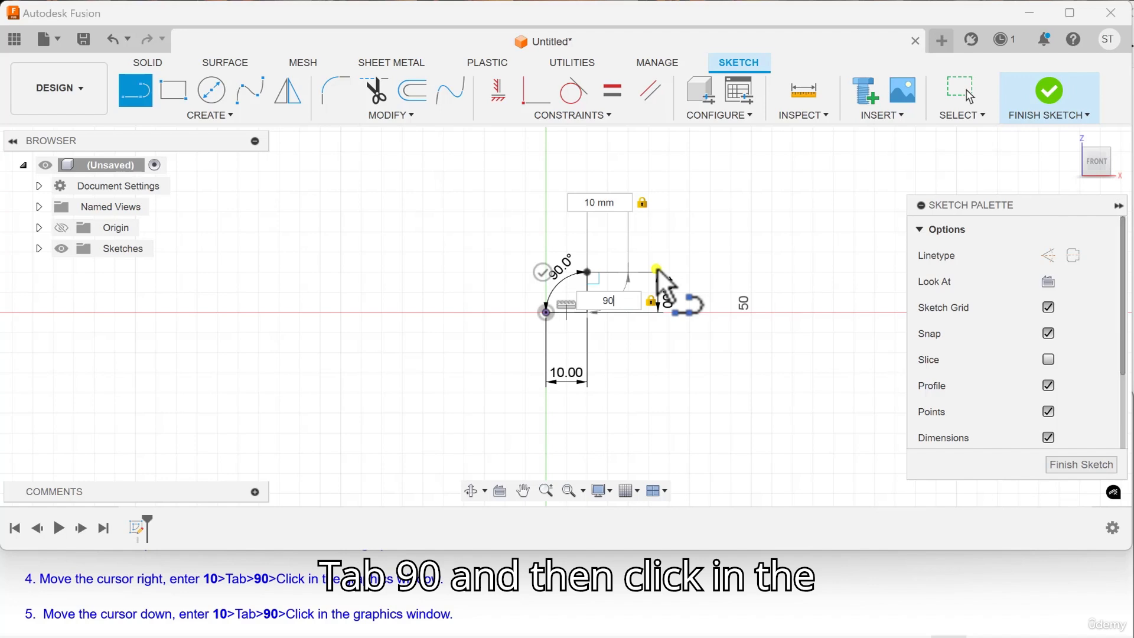
left_click(657, 269)
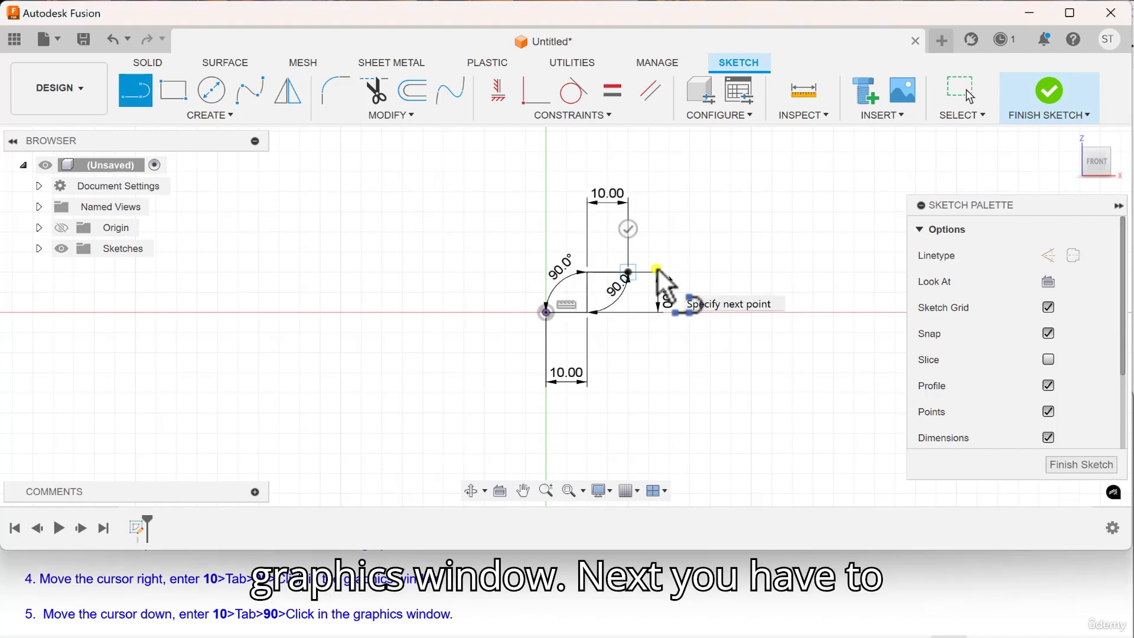
Close off the first notch with a 10 mm line going straight down at 90 degrees to the notch's top line.
scroll(57, 599, "down", 1)
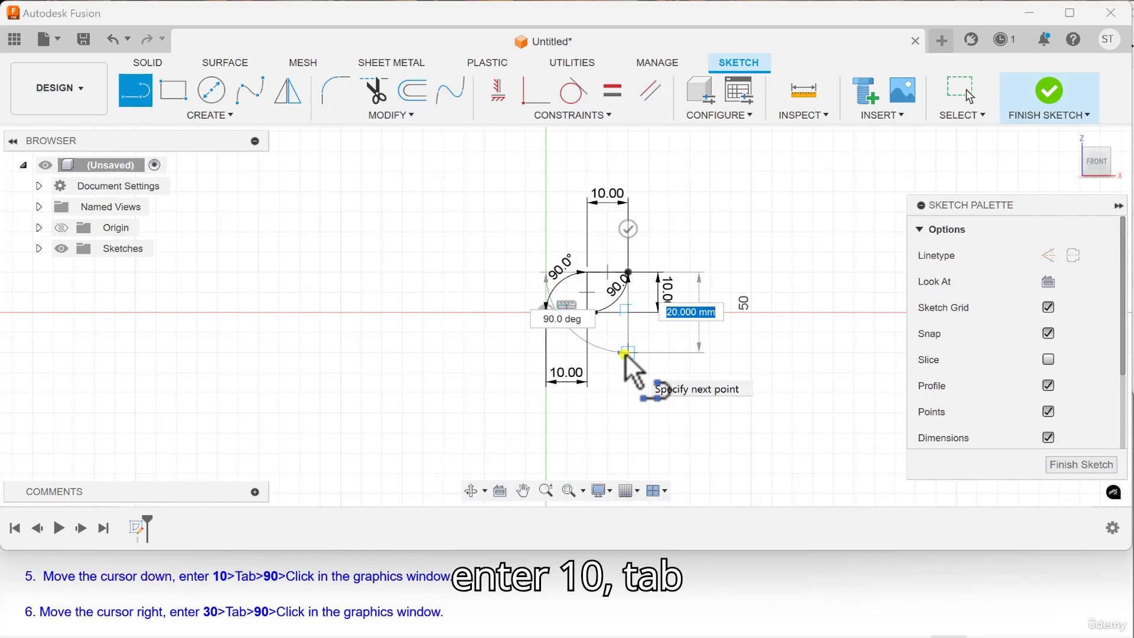
type("10")
key("Tab")
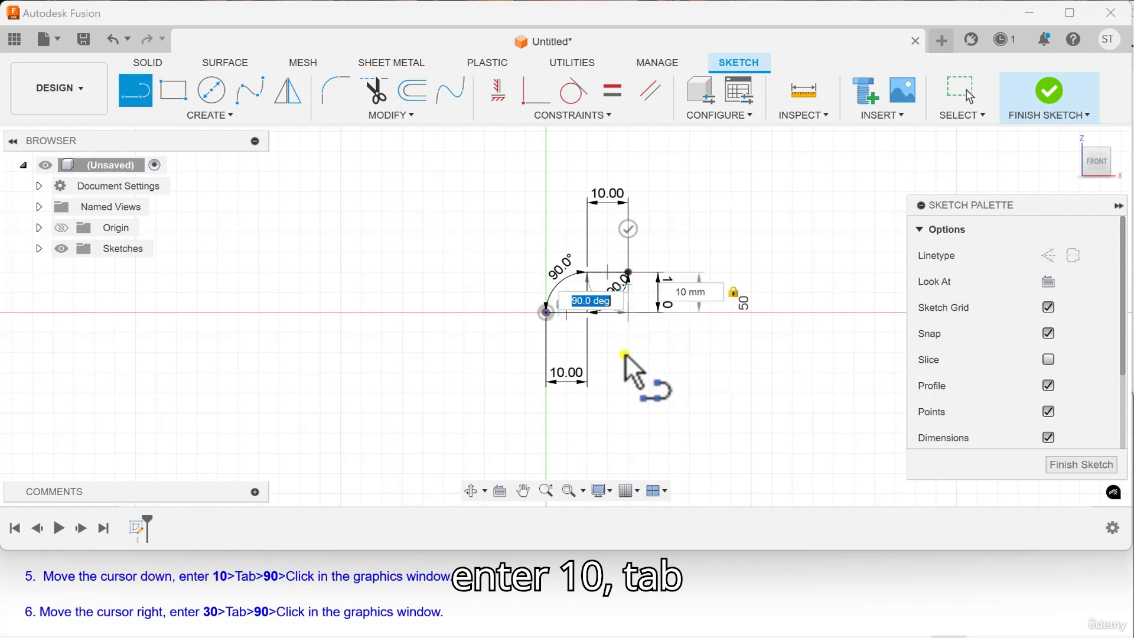
type("90")
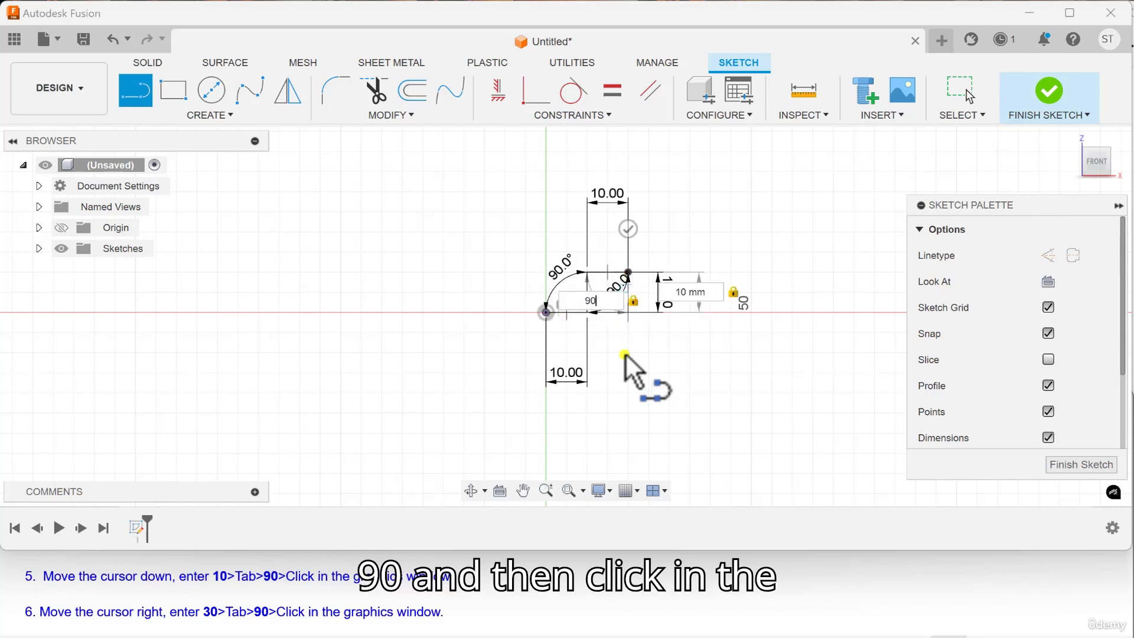
left_click(625, 354)
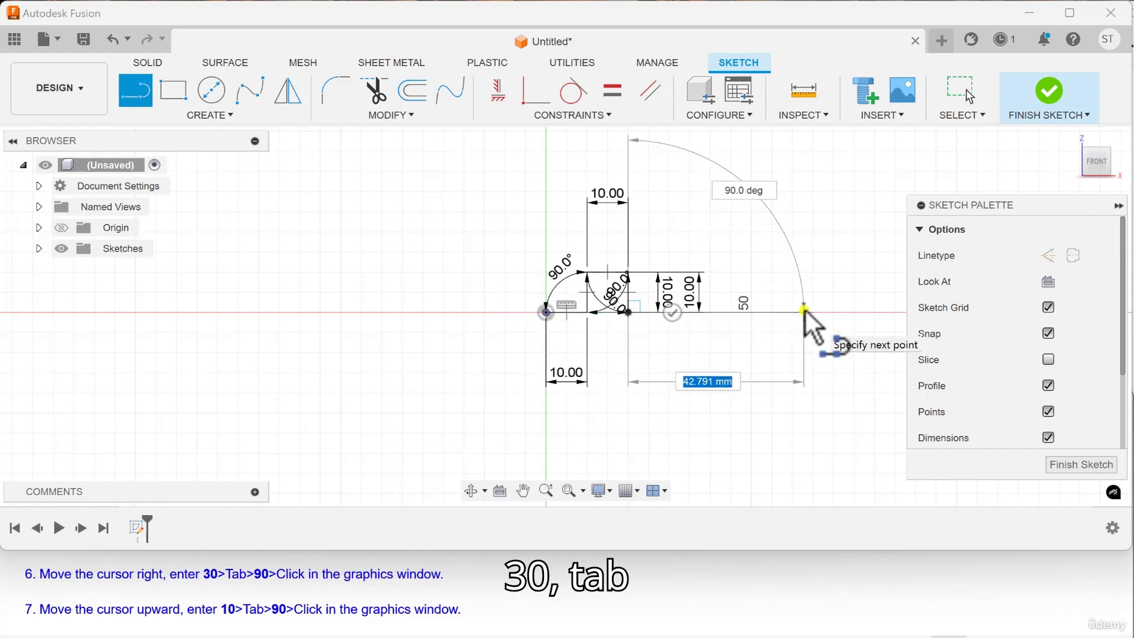
Continue the profile from the notch's lower end with a 30 mm horizontal line to the right at 90 degrees.
type("30")
key("Tab")
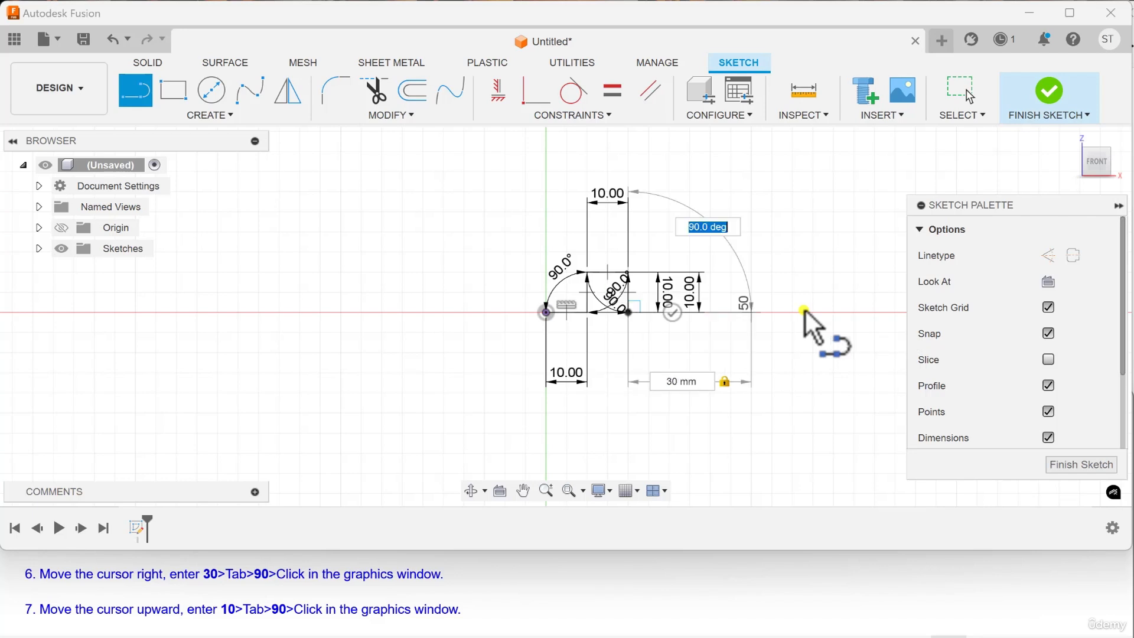
type("90")
key("Tab")
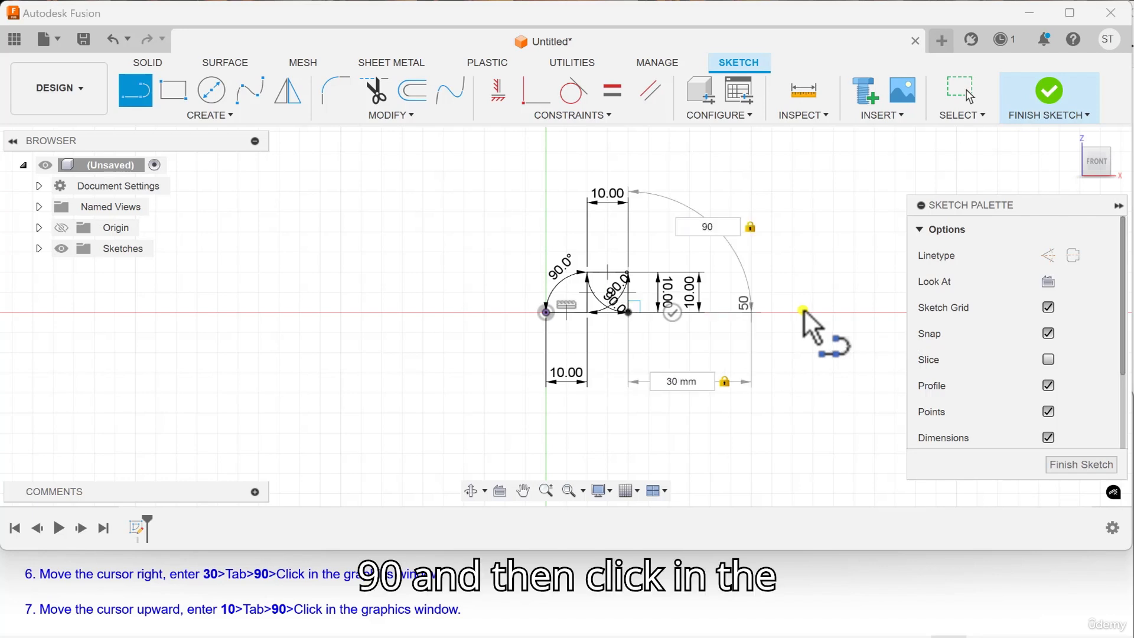
left_click(803, 309)
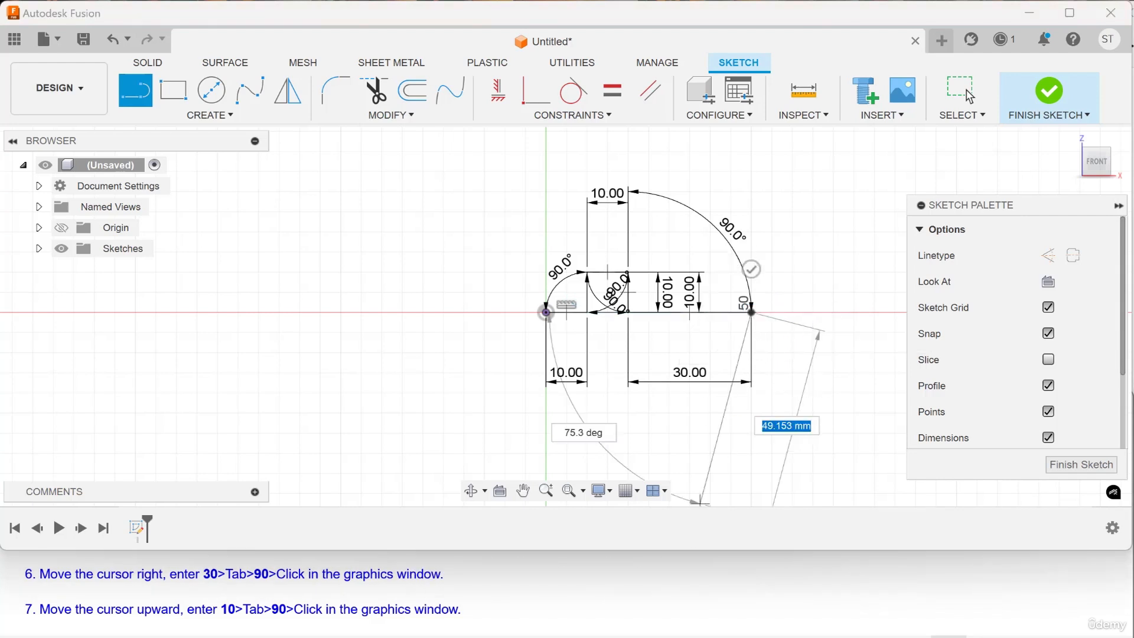
Check the numbered-line reference image, and draw a 10 mm line straight up at 90 degrees from the 30 mm line's free end.
key("alt+Tab")
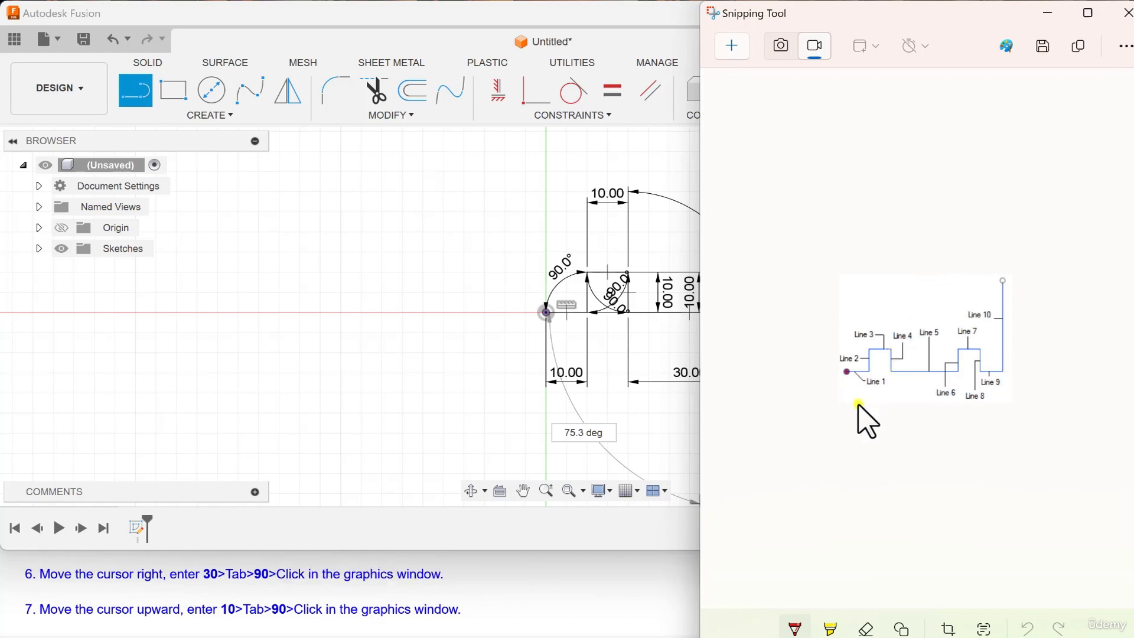
key("super+Down")
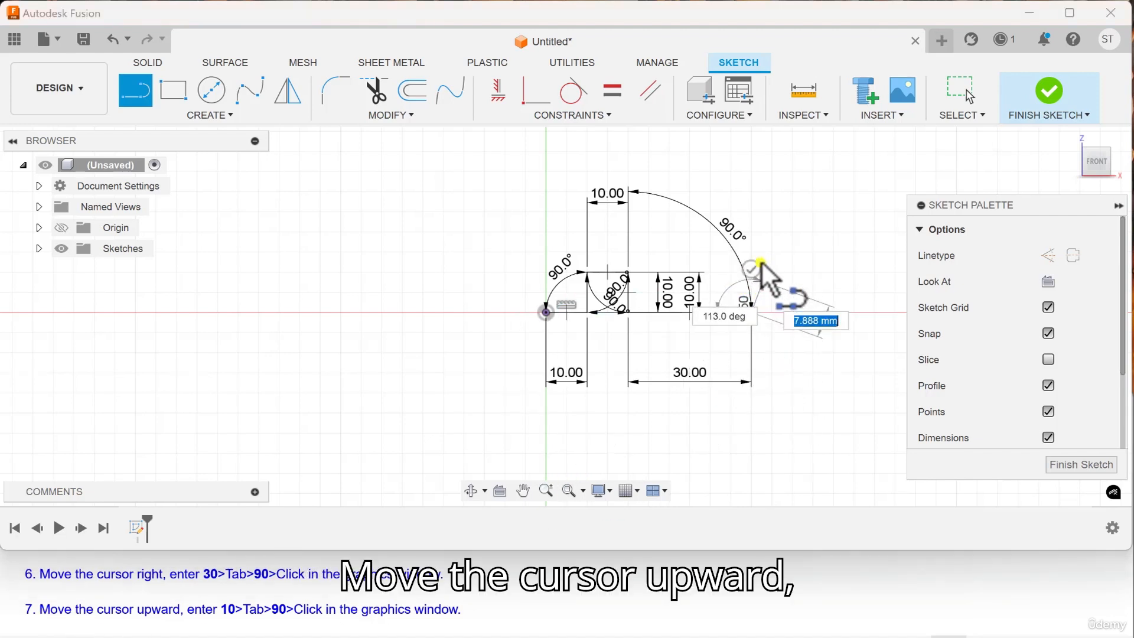
type("10")
key("Tab")
type("9")
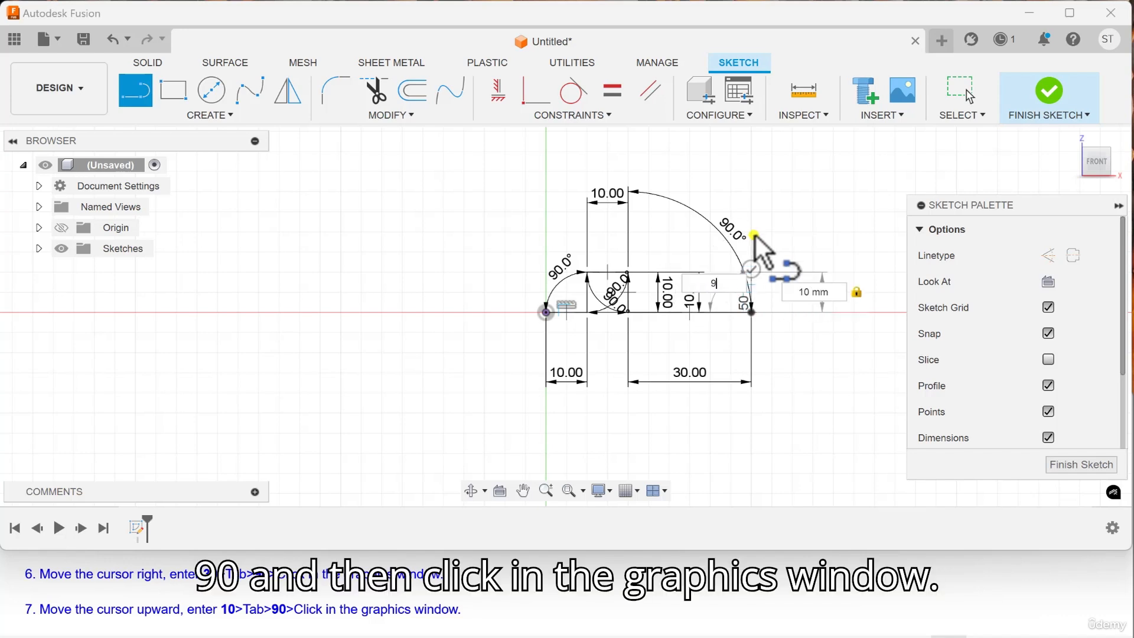
left_click(756, 237)
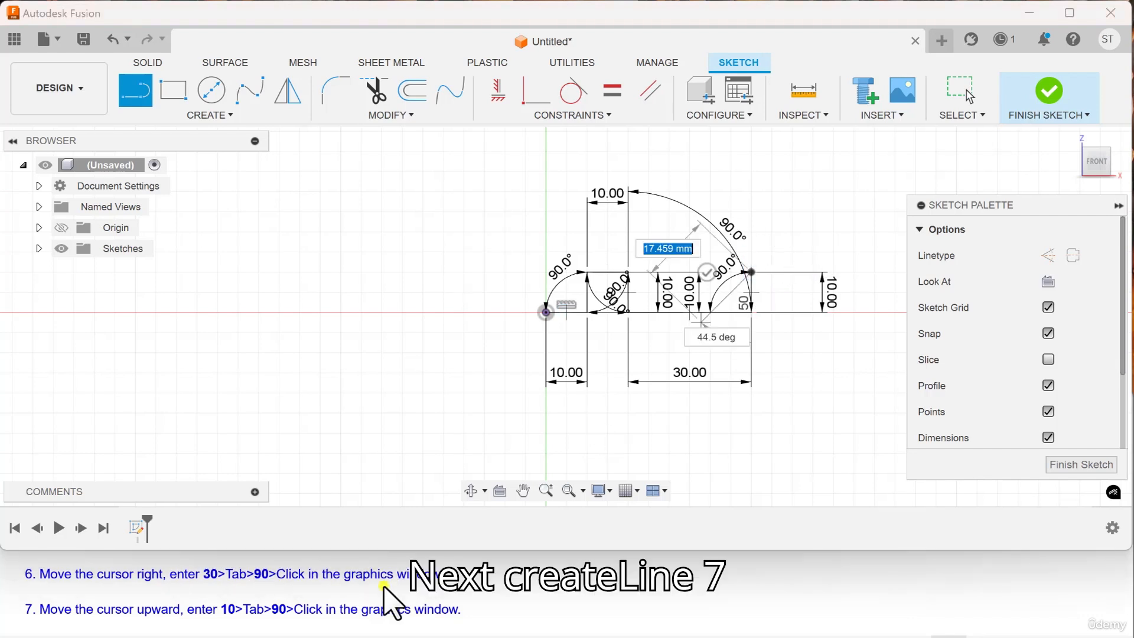
Draw the second notch's top edge as a 10 mm horizontal line to the right at 90 degrees.
scroll(383, 586, "down", 1)
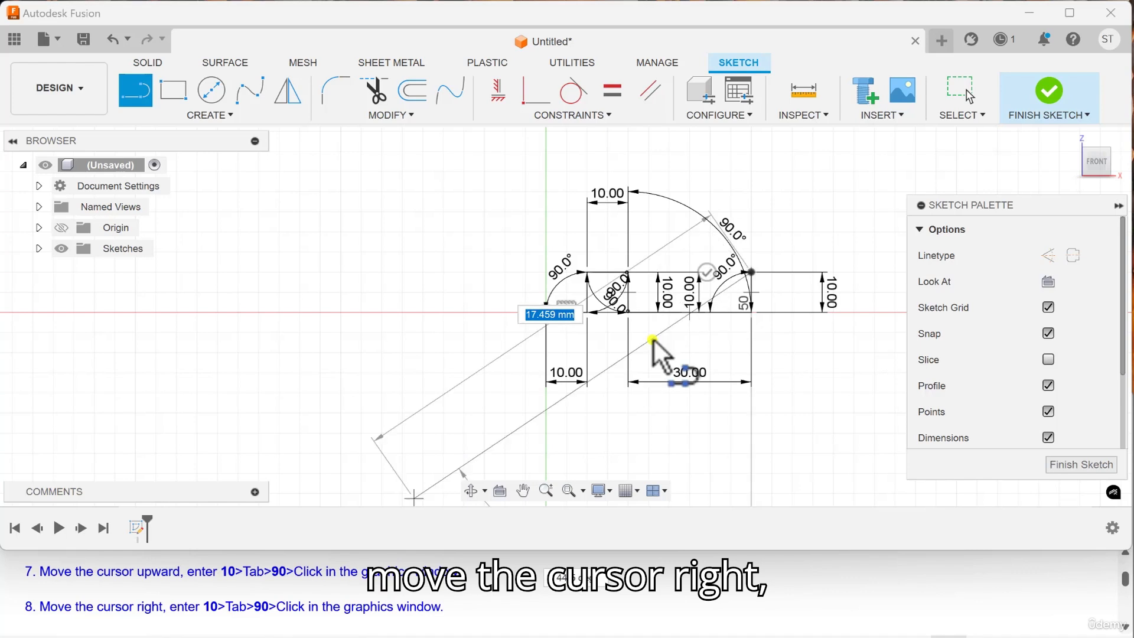
type("10")
key("Tab")
type("90")
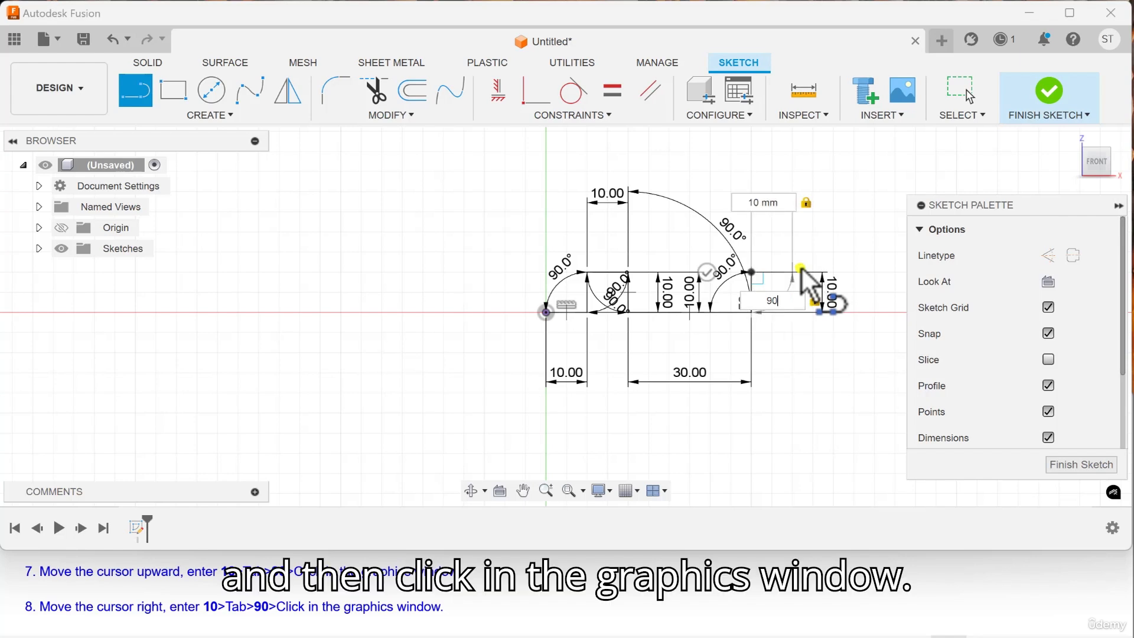
left_click(801, 267)
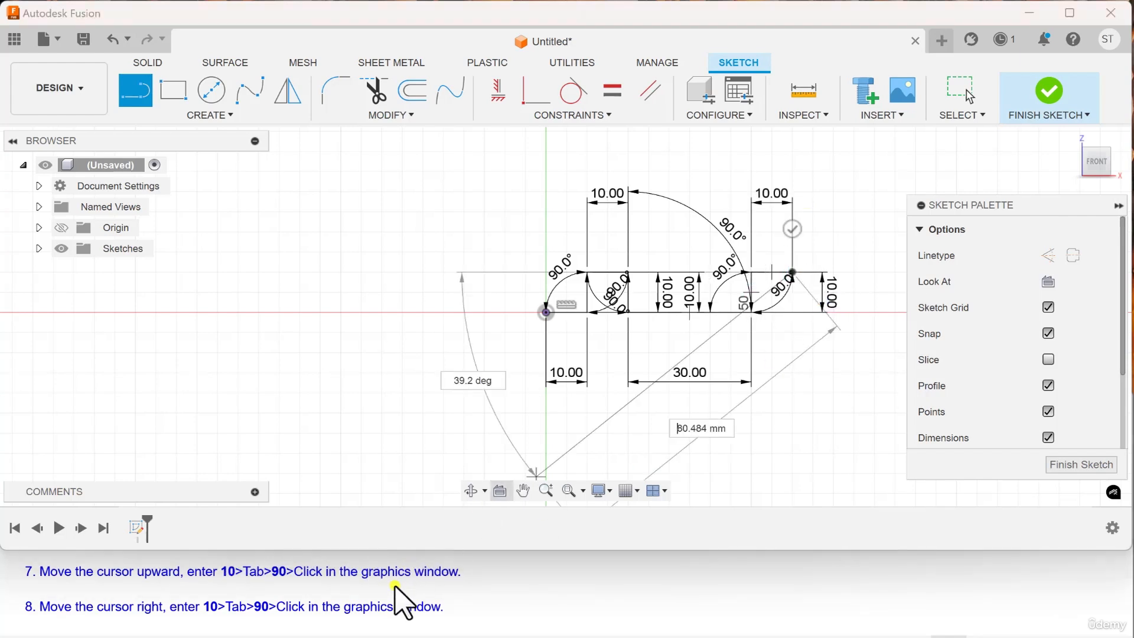
Draw the second notch's far side as a 10 mm line straight down at 90 degrees.
scroll(402, 597, "down", 1)
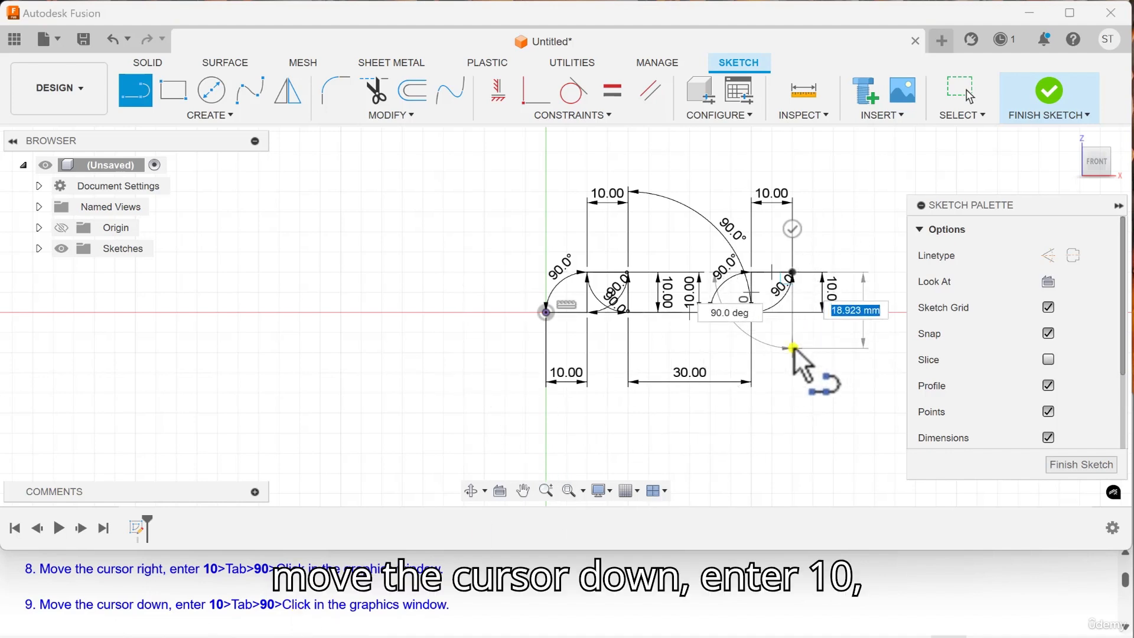
type("10")
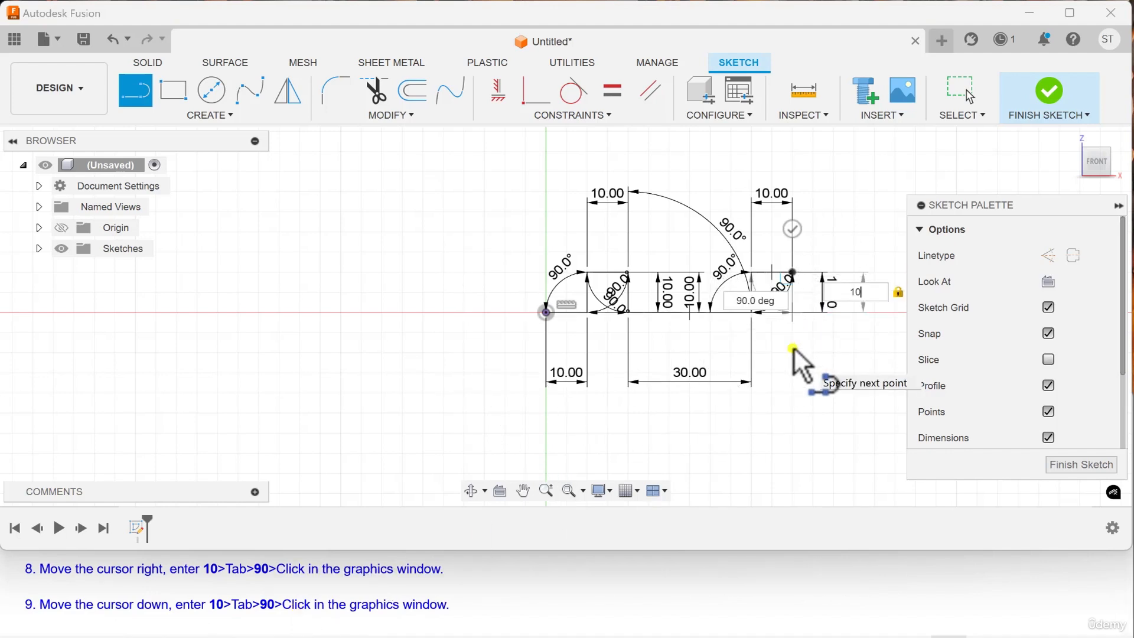
key("Tab")
type("90")
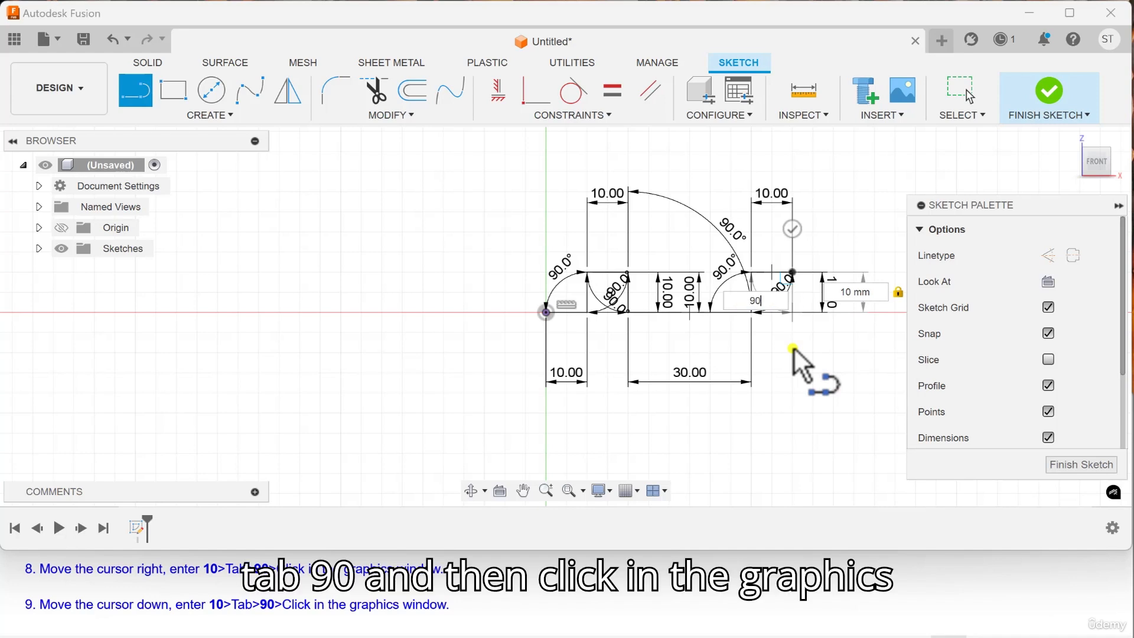
key("Tab")
left_click(793, 346)
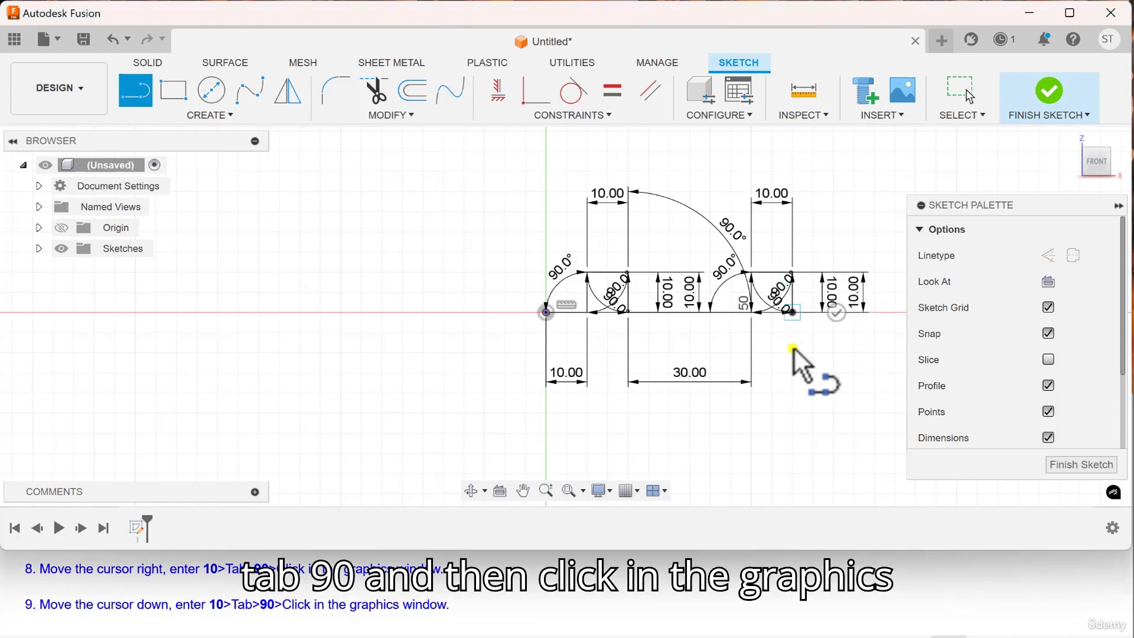
Extend the base beyond the second notch with a 10 mm horizontal line to the right at 90 degrees.
scroll(446, 614, "down", 1)
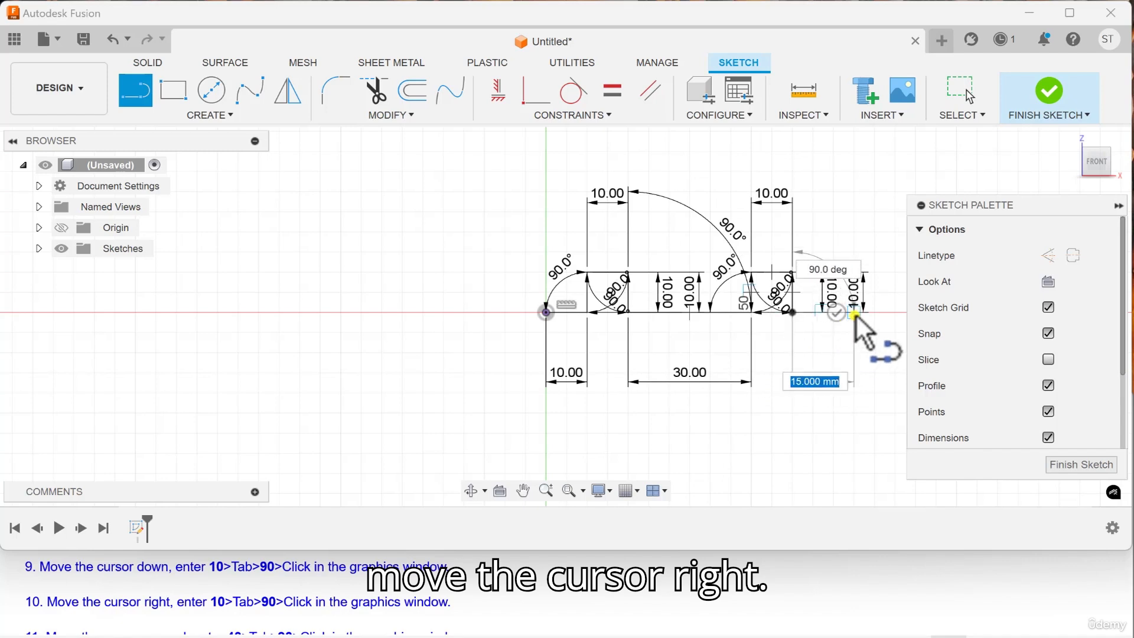
type("1")
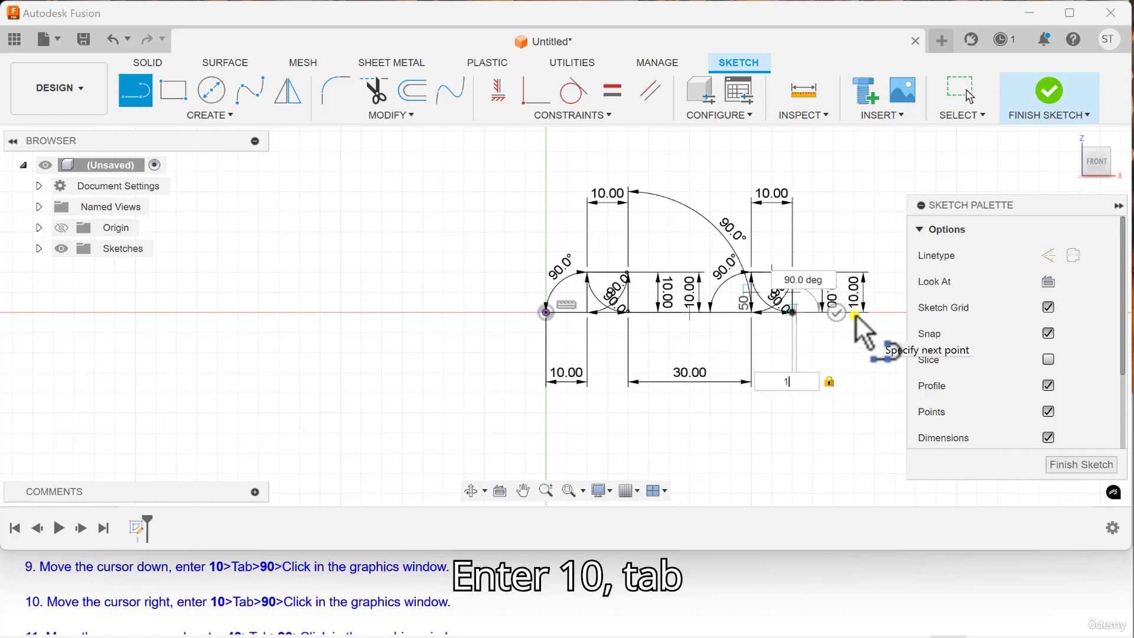
type("0")
key("Tab")
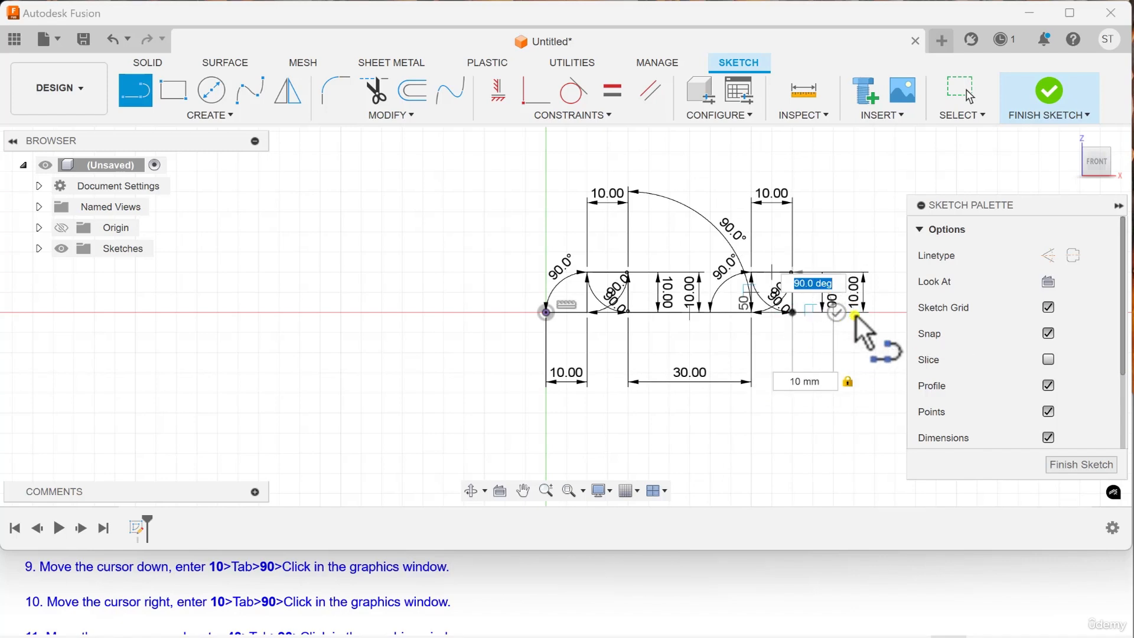
type("90")
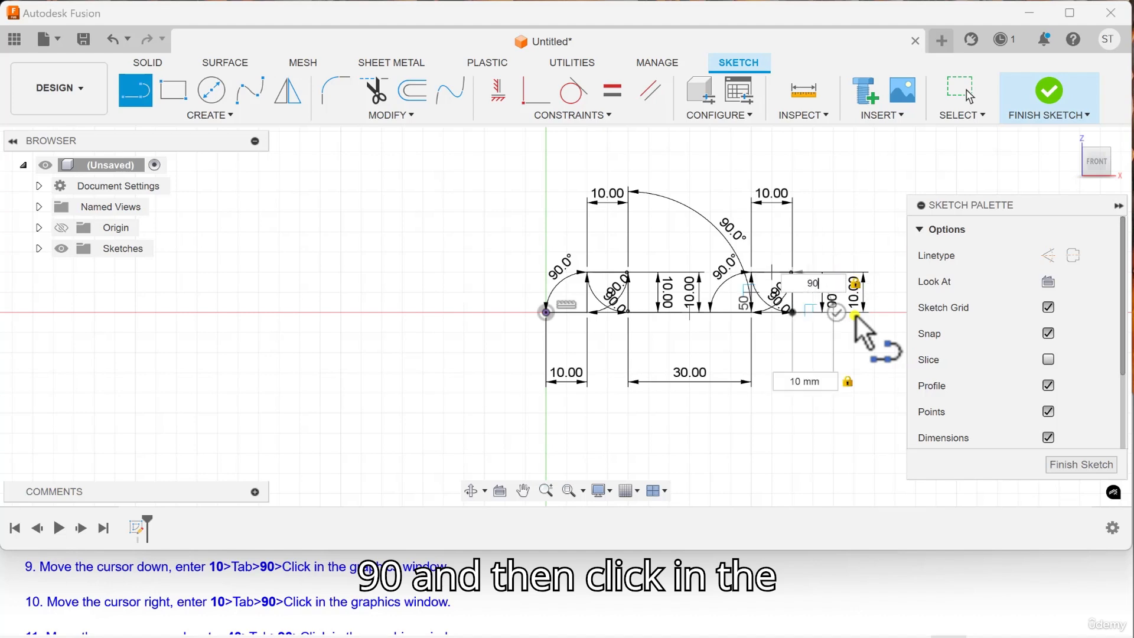
left_click(856, 314)
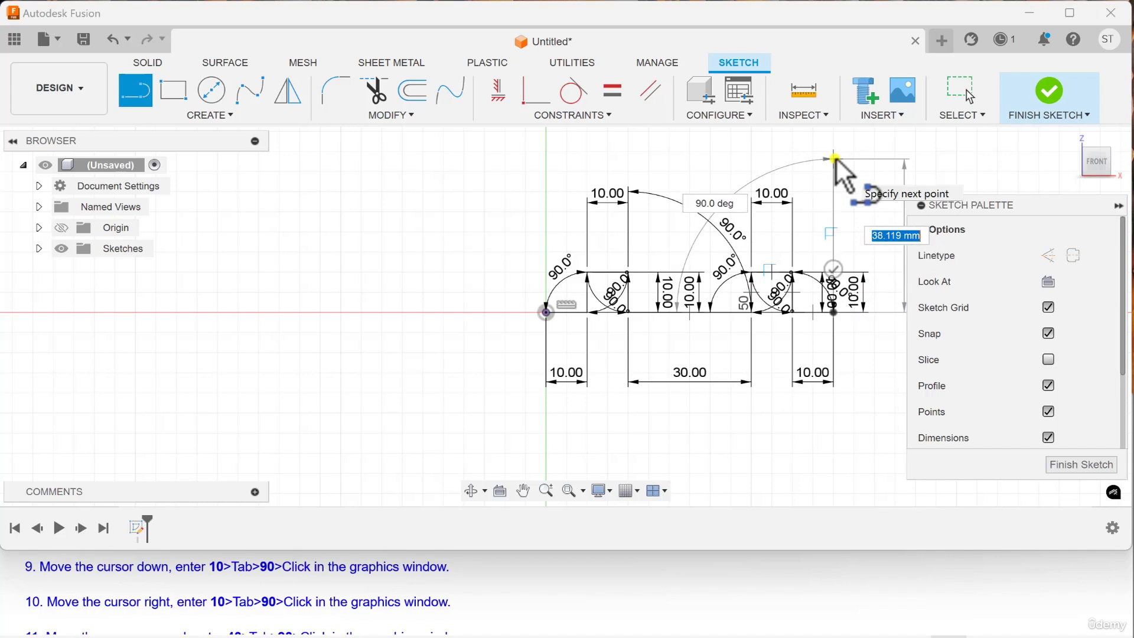
Draw the profile's outer side as a 40 mm line straight up at 90 degrees from the end of the base.
scroll(181, 610, "down", 1)
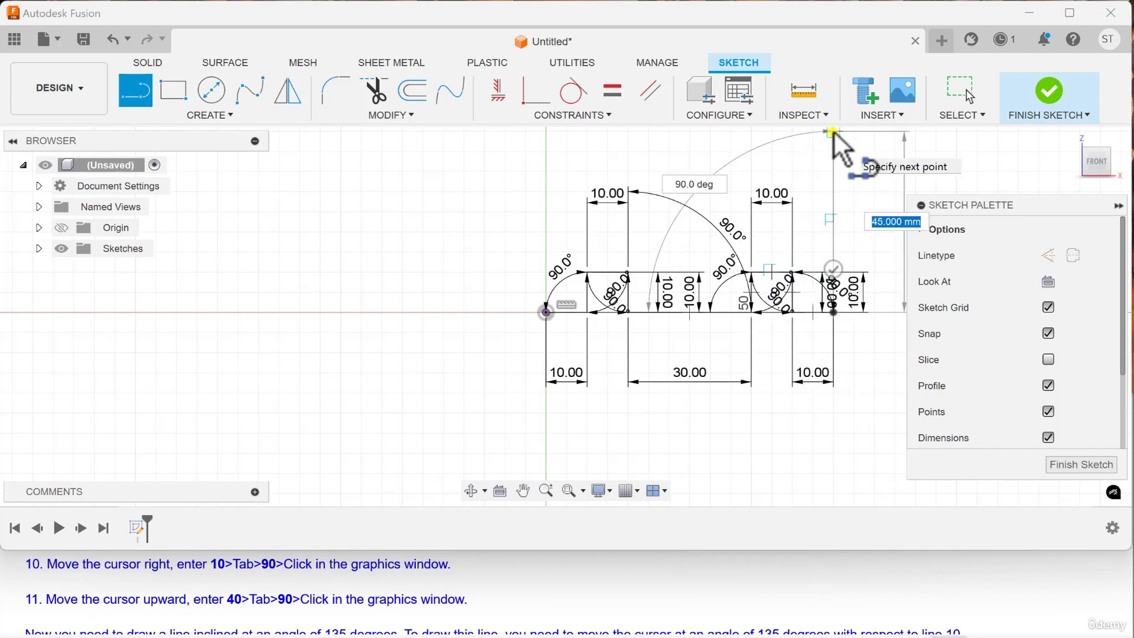
type("40")
key("Tab")
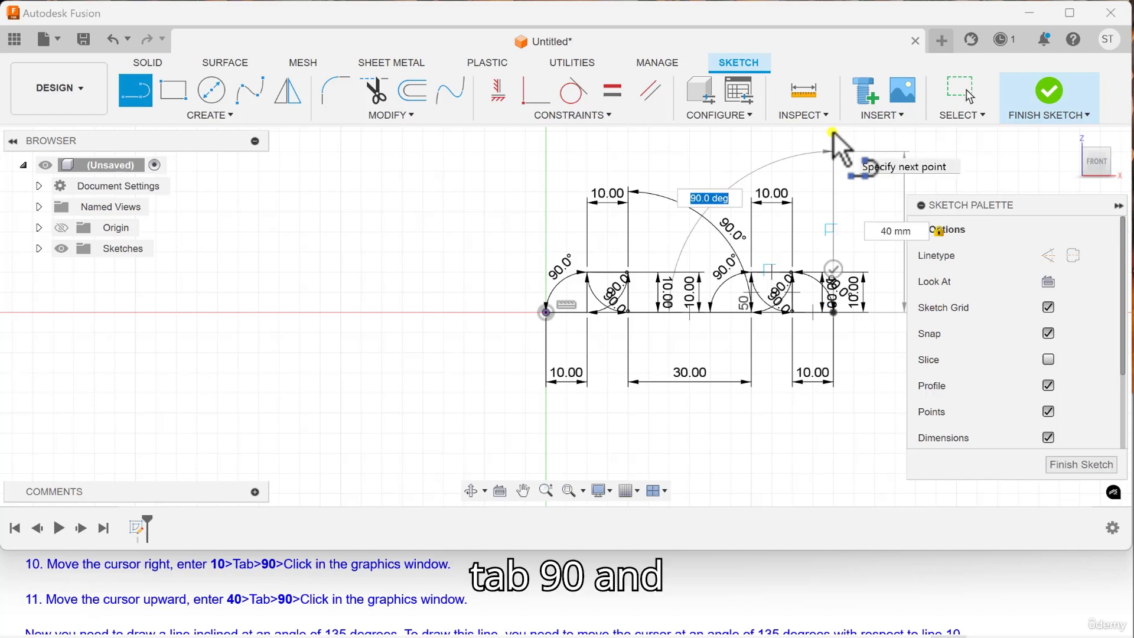
type("90")
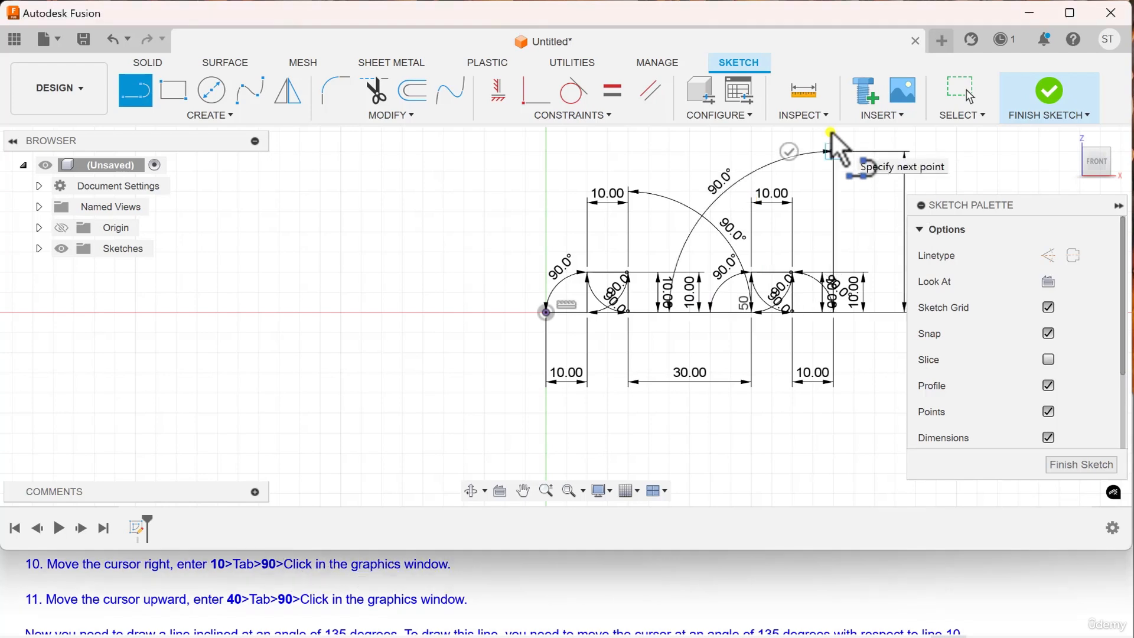
left_click(831, 133)
key("alt+Tab")
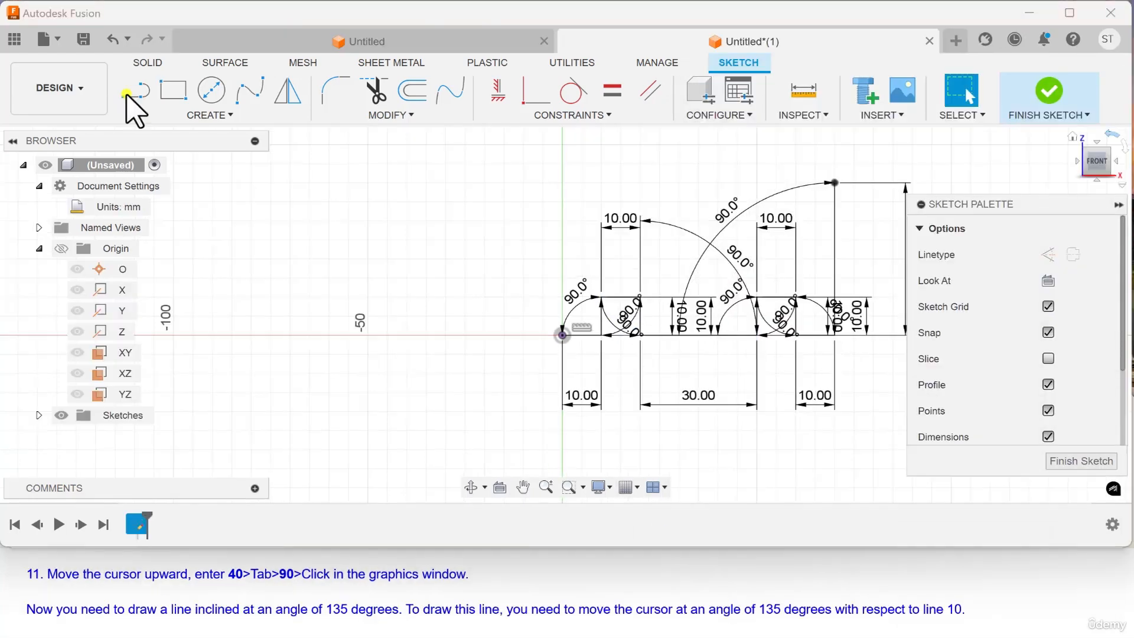
Draw a 14.14 mm chamfer line at 135 degrees, diagonally up and left from the top of the 40 mm outer side.
left_click(131, 93)
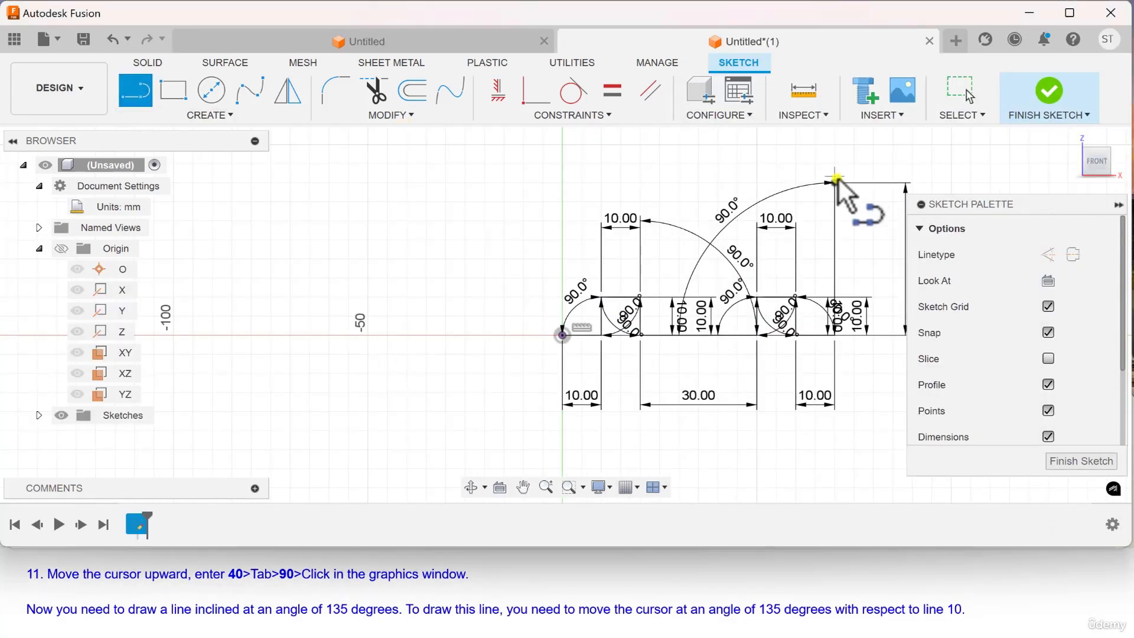
left_click(834, 183)
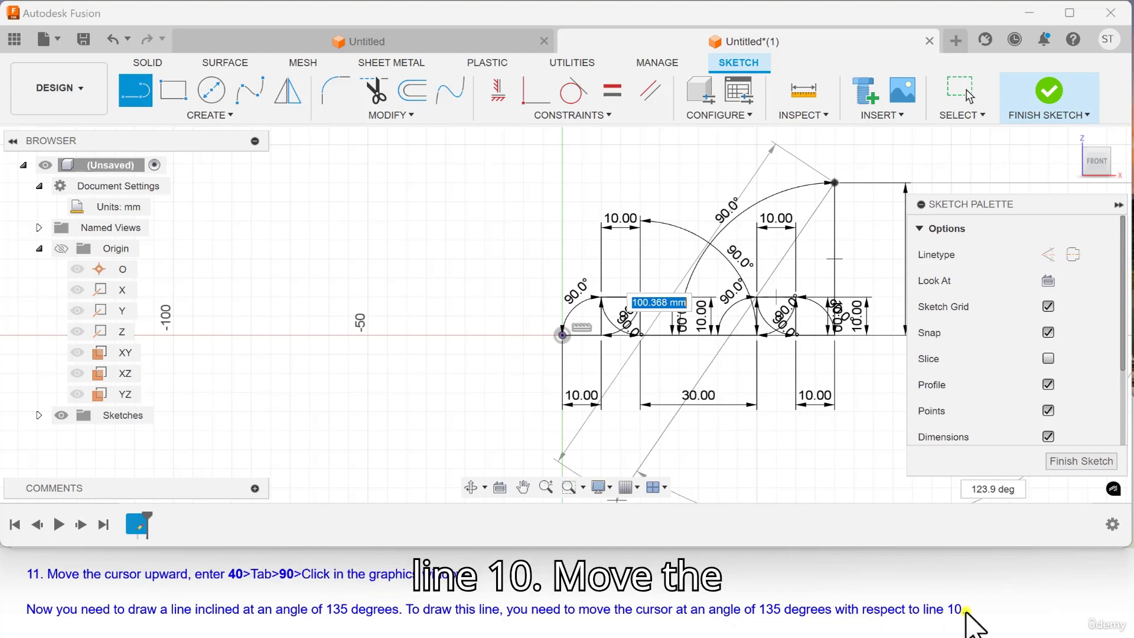
scroll(263, 626, "down", 1)
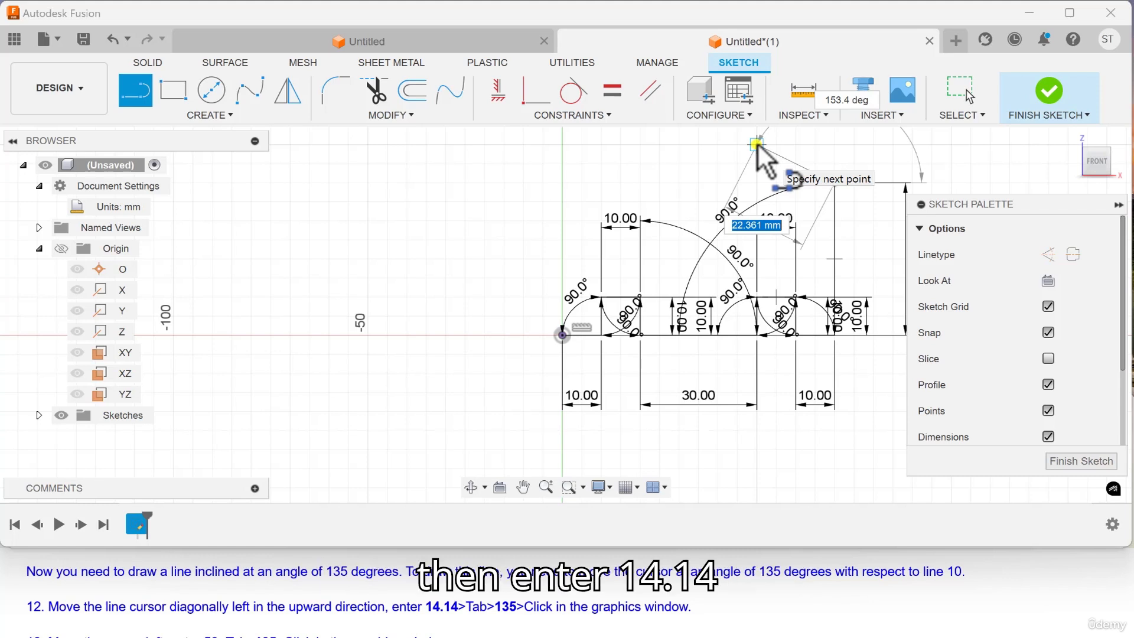
type("14")
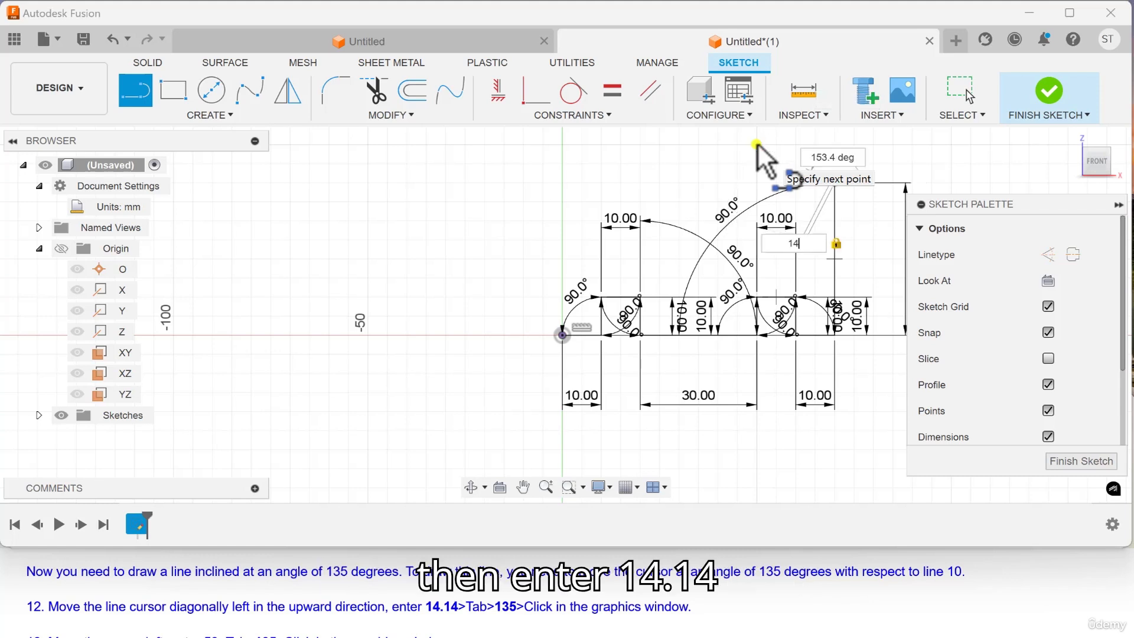
type(".14")
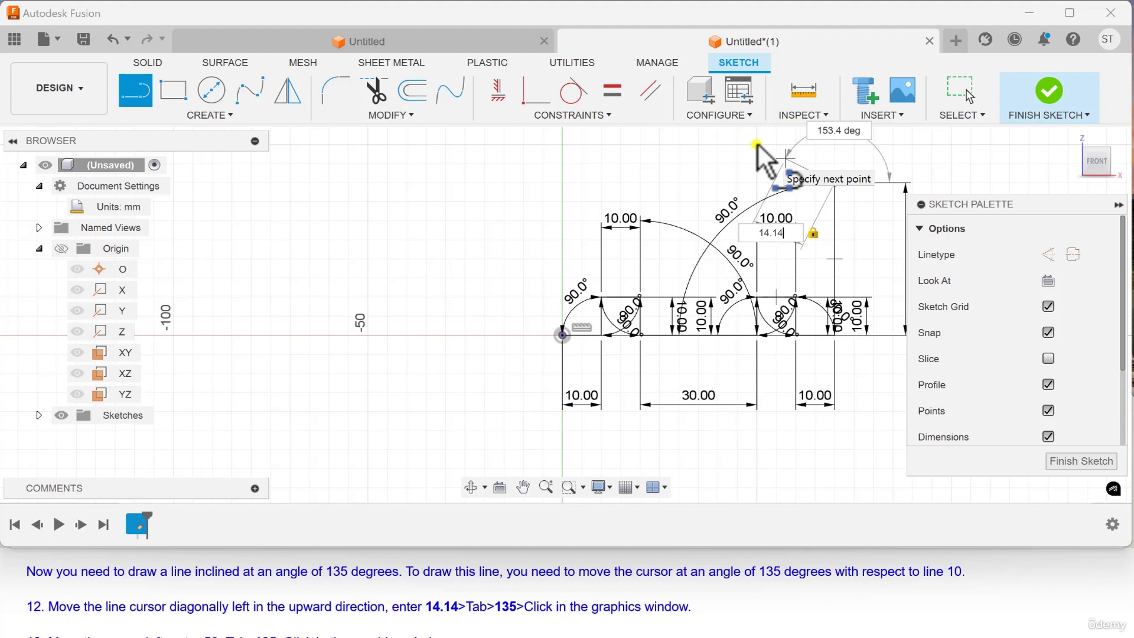
key("Tab")
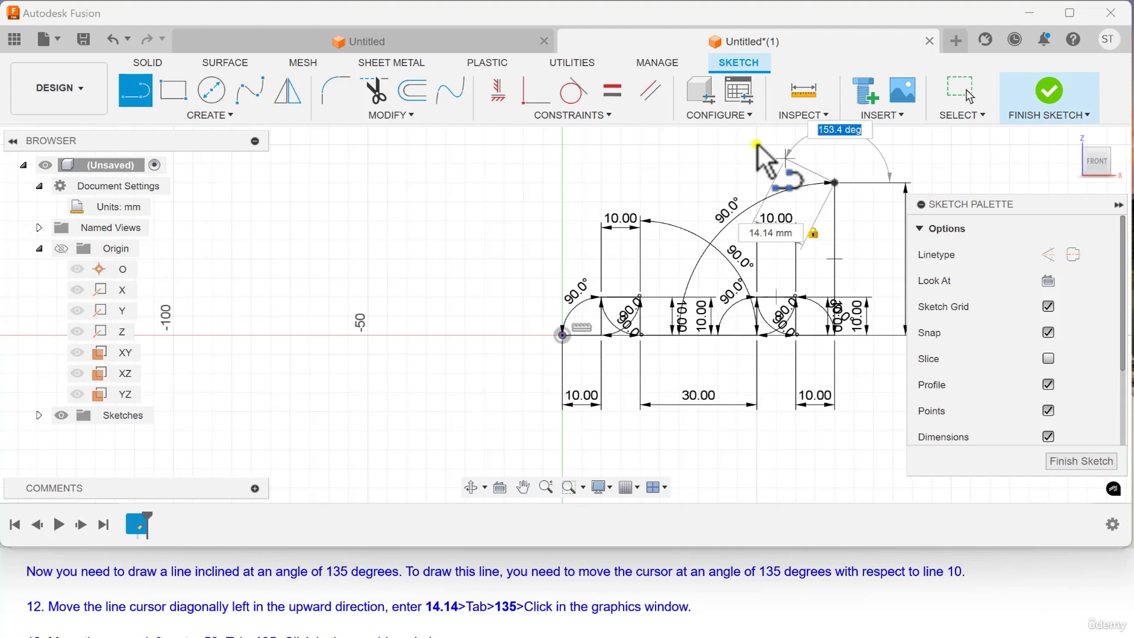
type("135")
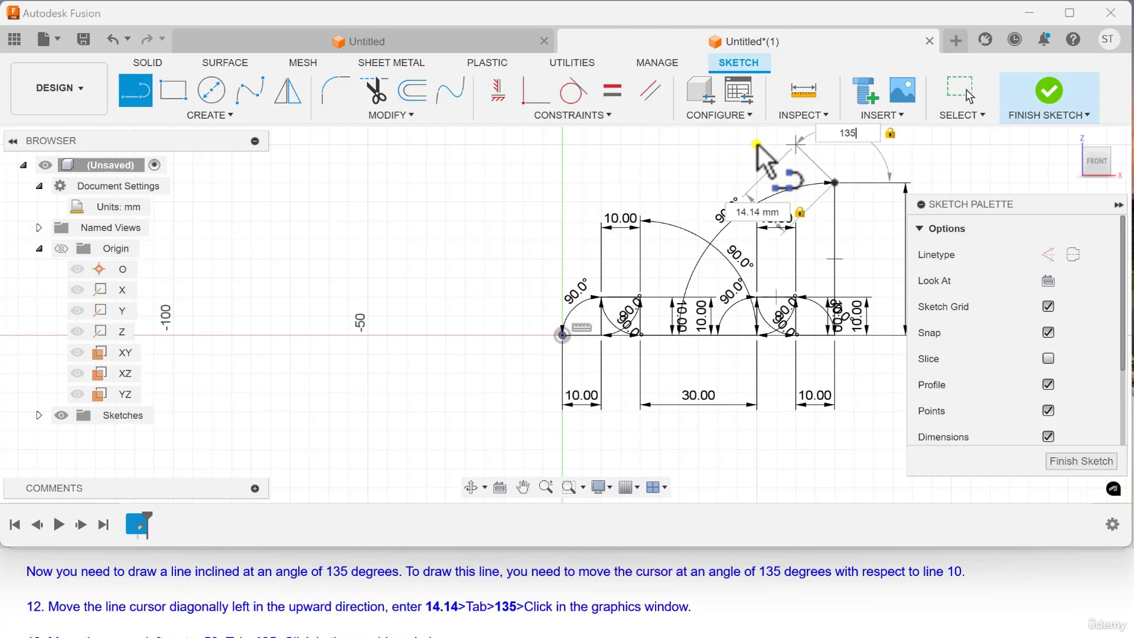
left_click(757, 143)
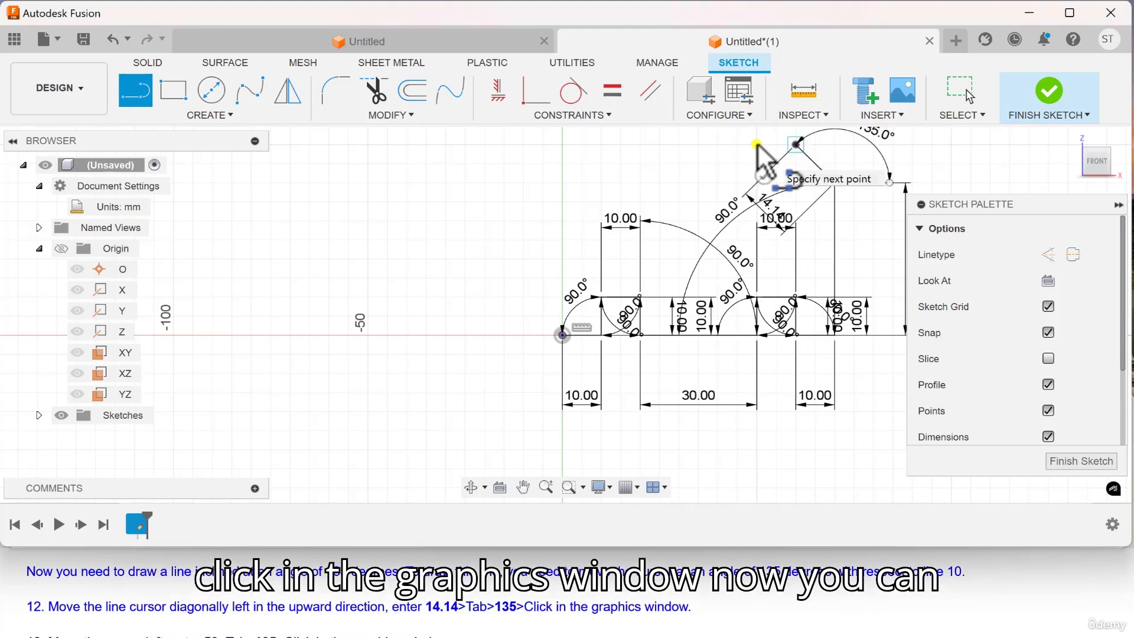
scroll(830, 184, "up", 2)
scroll(829, 183, "down", 2)
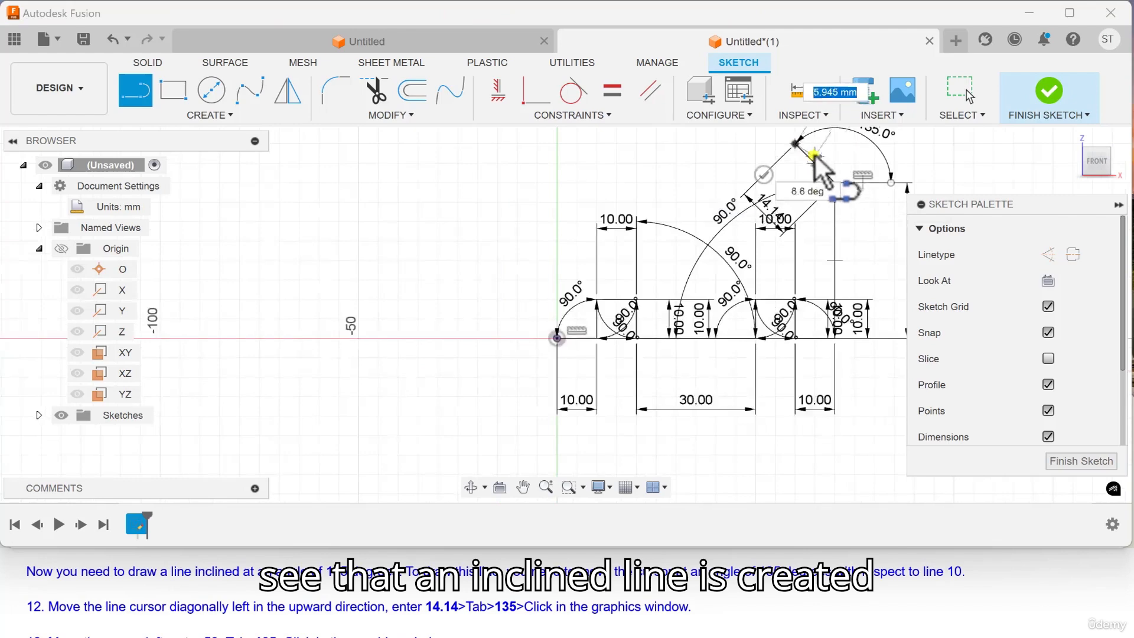
Draw the profile's top edge as a 50 mm horizontal line to the left, at 135 degrees to the chamfer line.
scroll(102, 614, "down", 1)
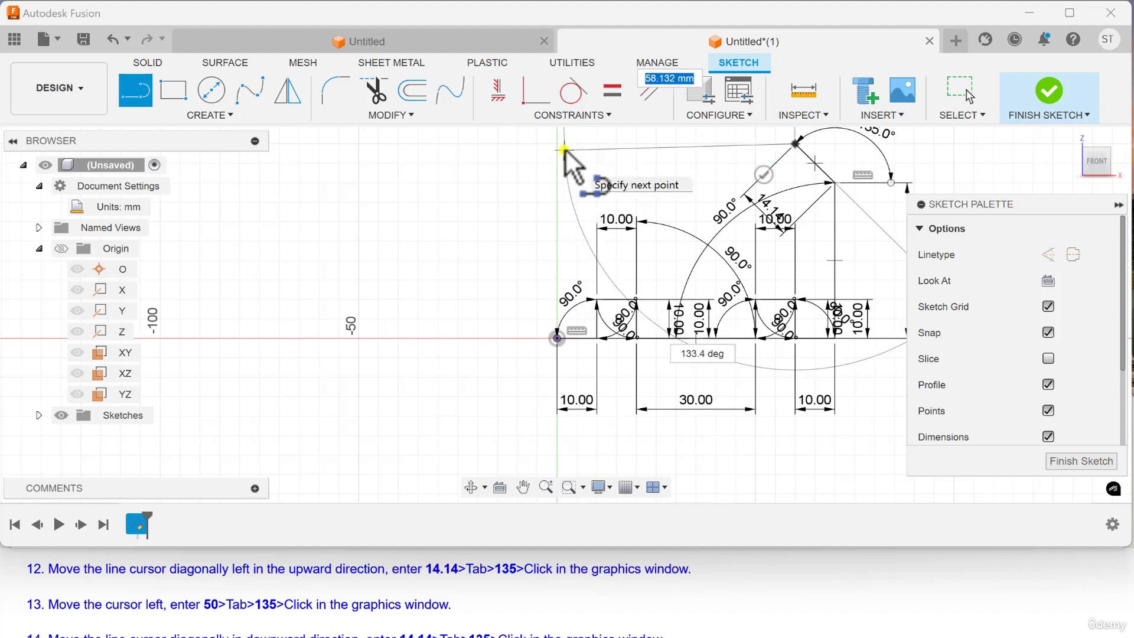
type("5")
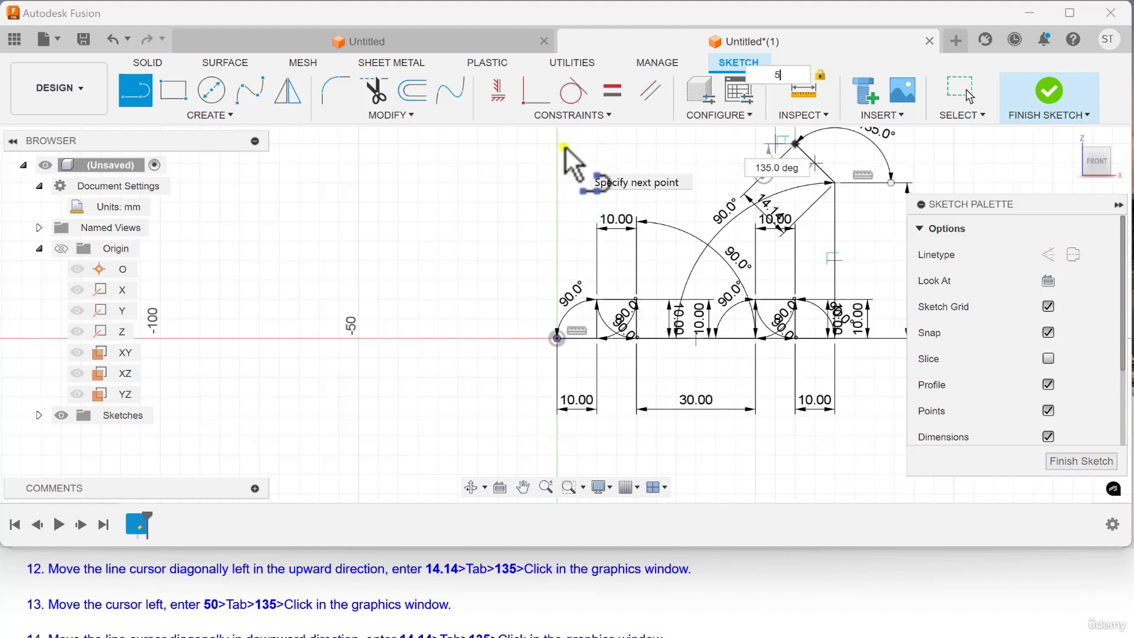
type("0")
key("Tab")
type("135")
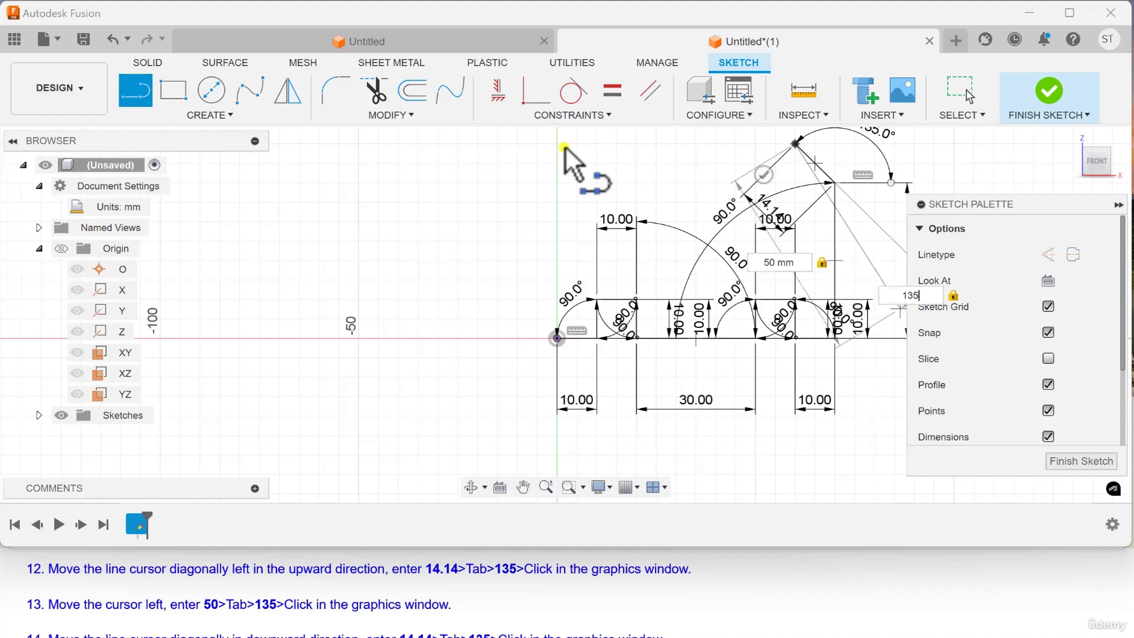
left_click(565, 145)
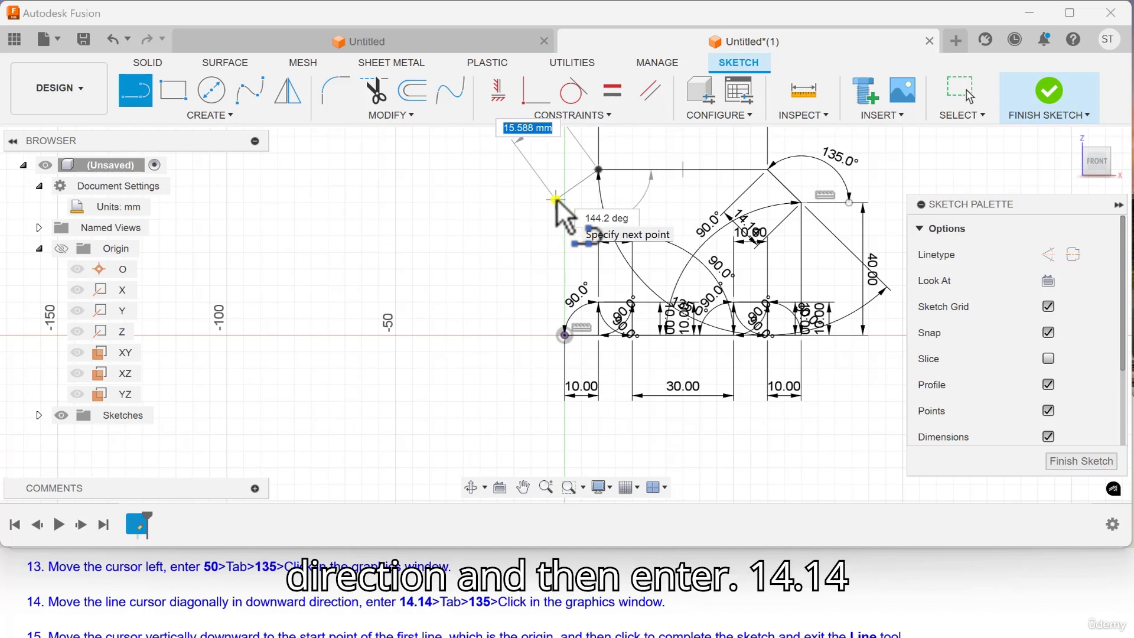
Draw the second chamfer as a 14.14 mm line at 135 degrees, diagonally down and left from the end of the top edge.
type("4.1")
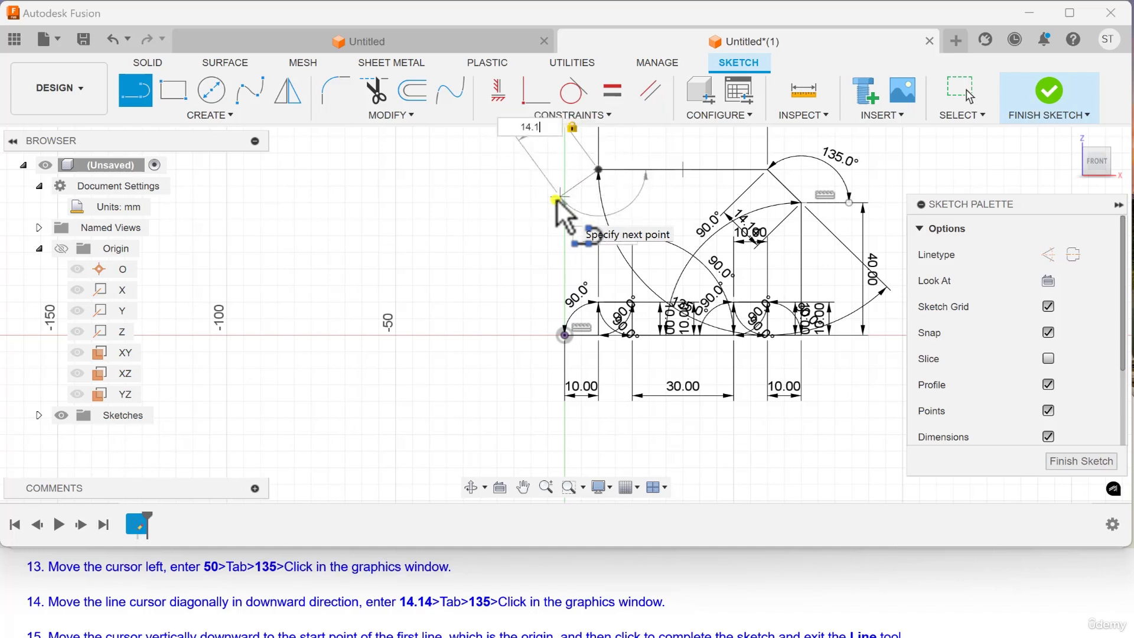
type("4")
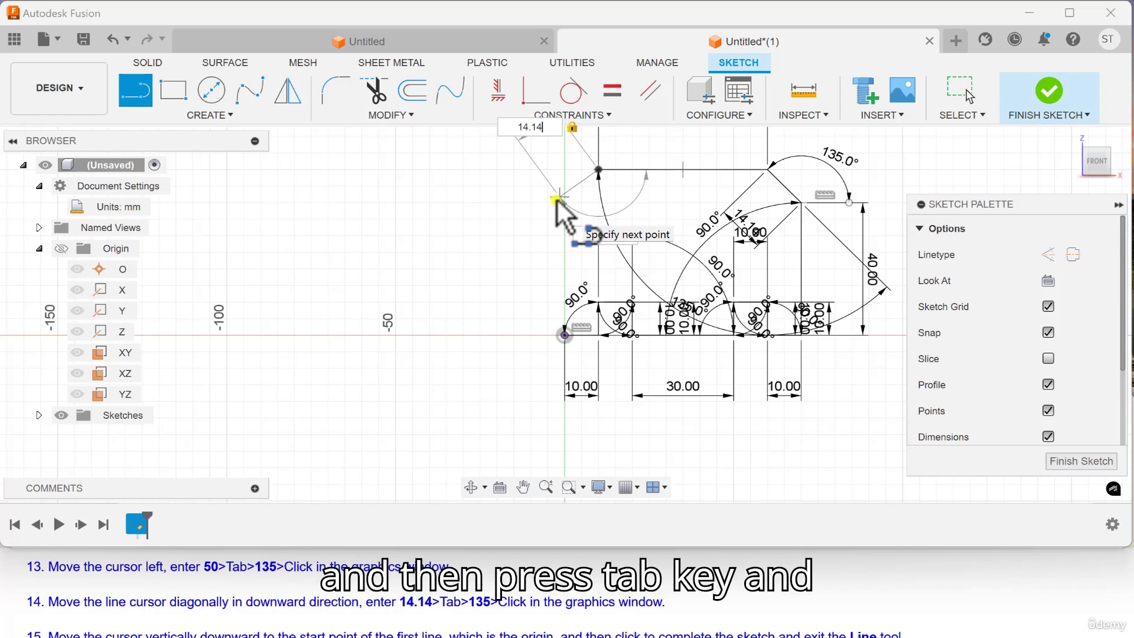
key("Tab")
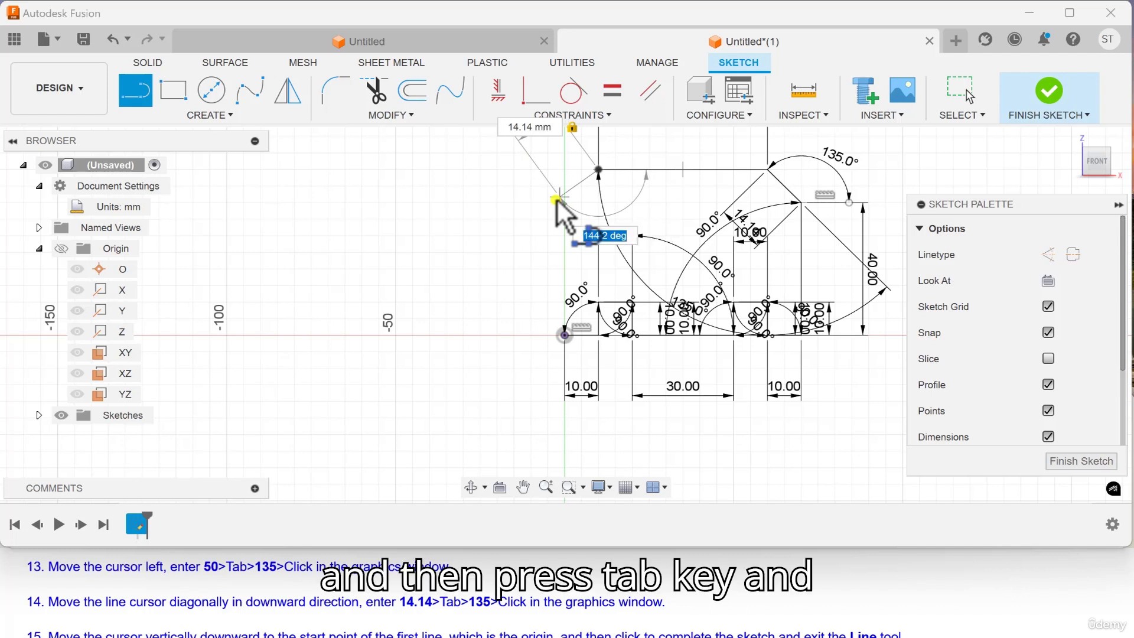
type("135")
left_click(557, 197)
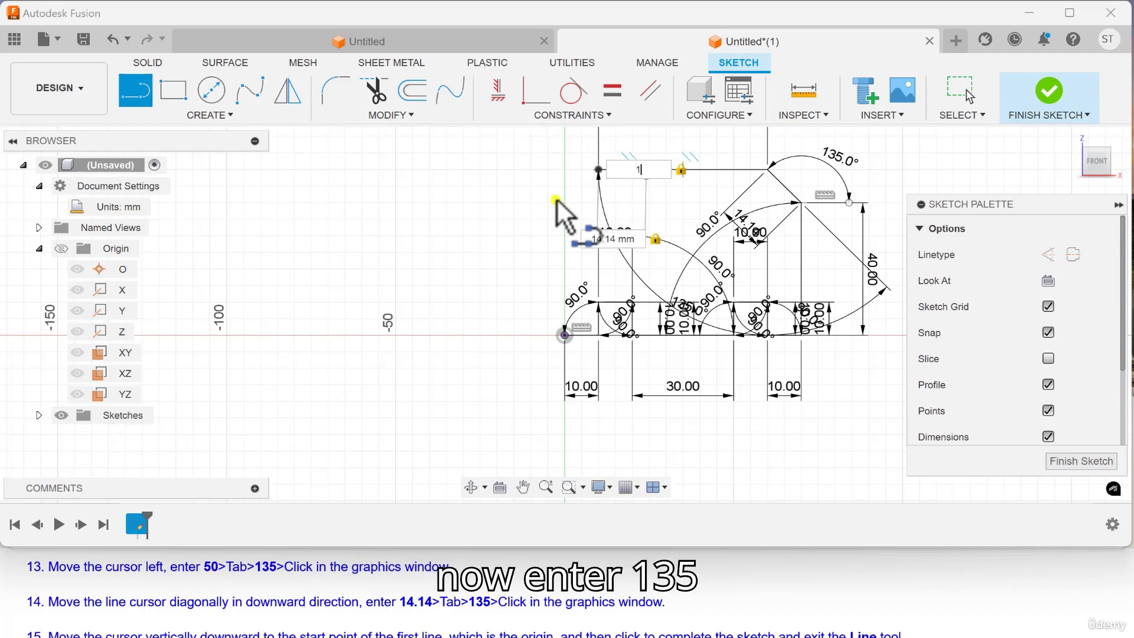
type("14.14")
key("Tab")
type("135")
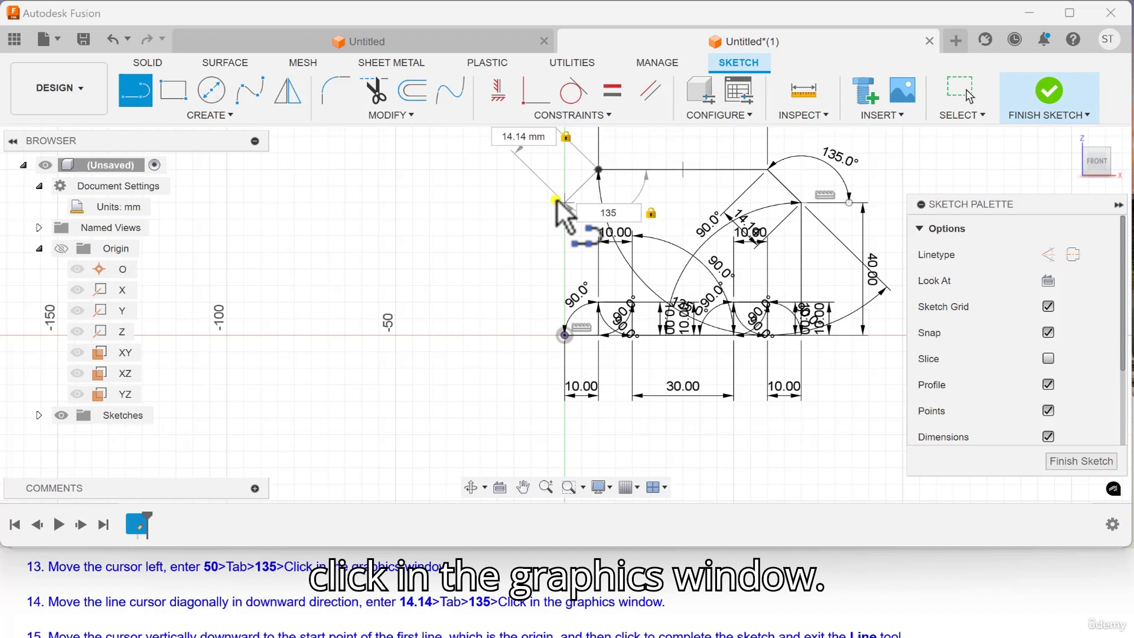
left_click(556, 198)
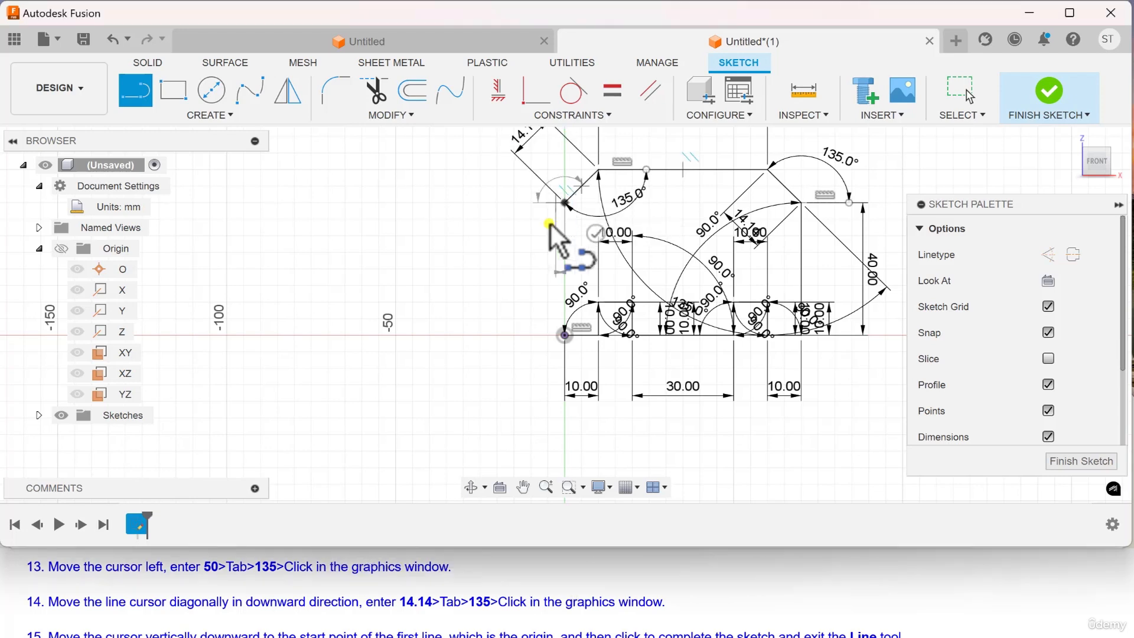
Close the profile with a vertical line from the second chamfer's end down to the origin, and end the Line tool.
scroll(235, 575, "down", 1)
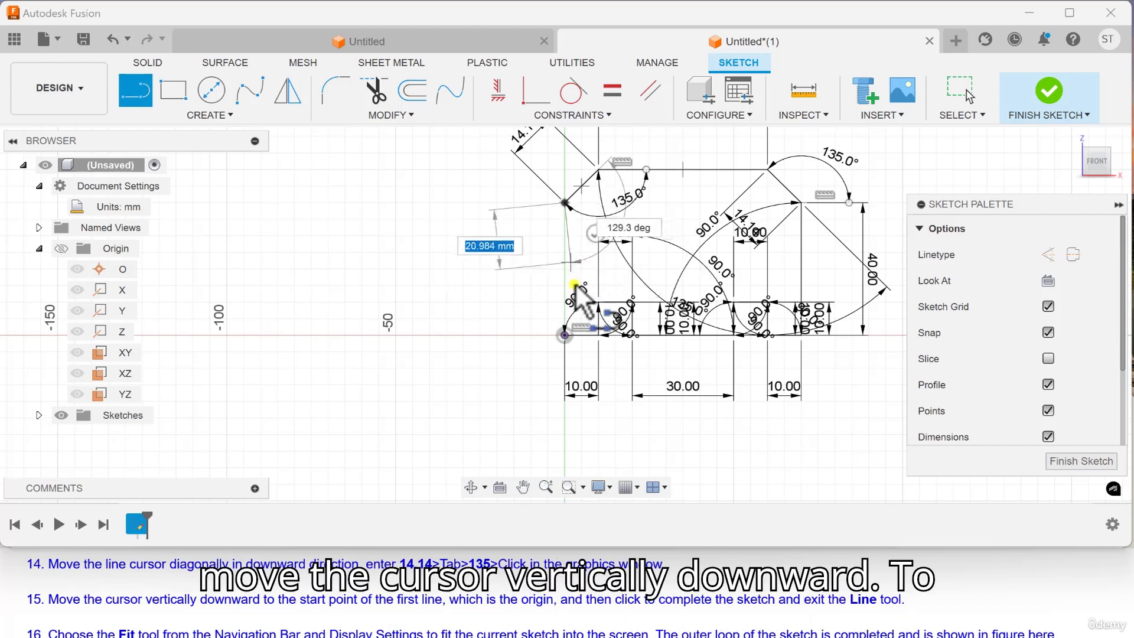
left_click(564, 334)
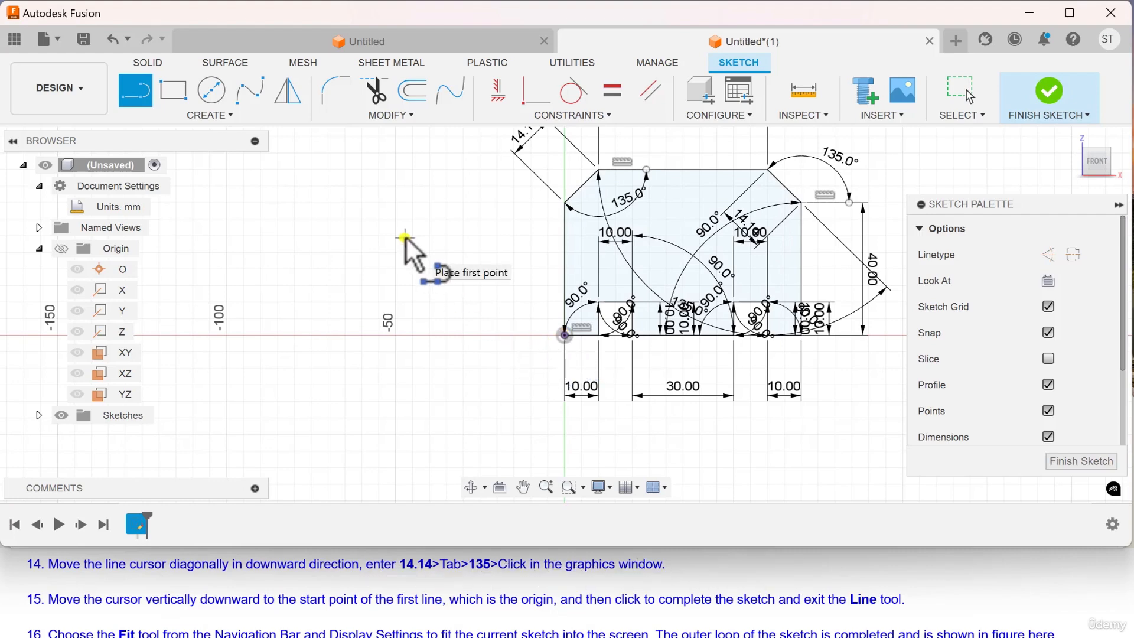
key("Escape")
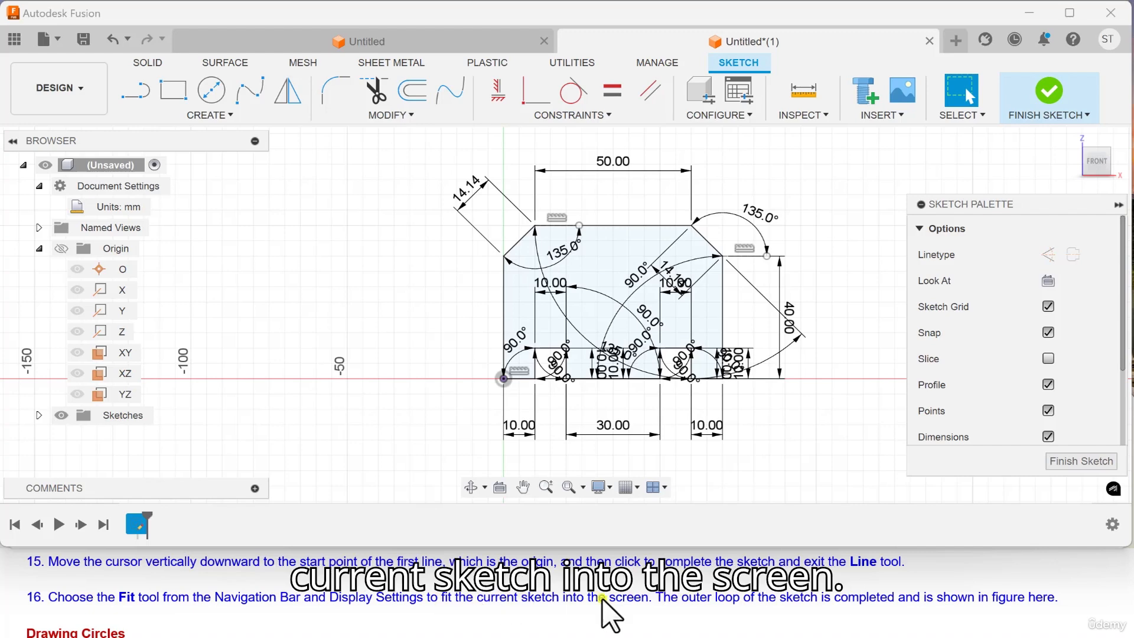
Check the reference drawing and rearrange the sketch dimensions, placing the top edge's 50 mm, the chamfers' 14.14 mm and the 135-degree dimensions closer to the profile.
left_click(579, 487)
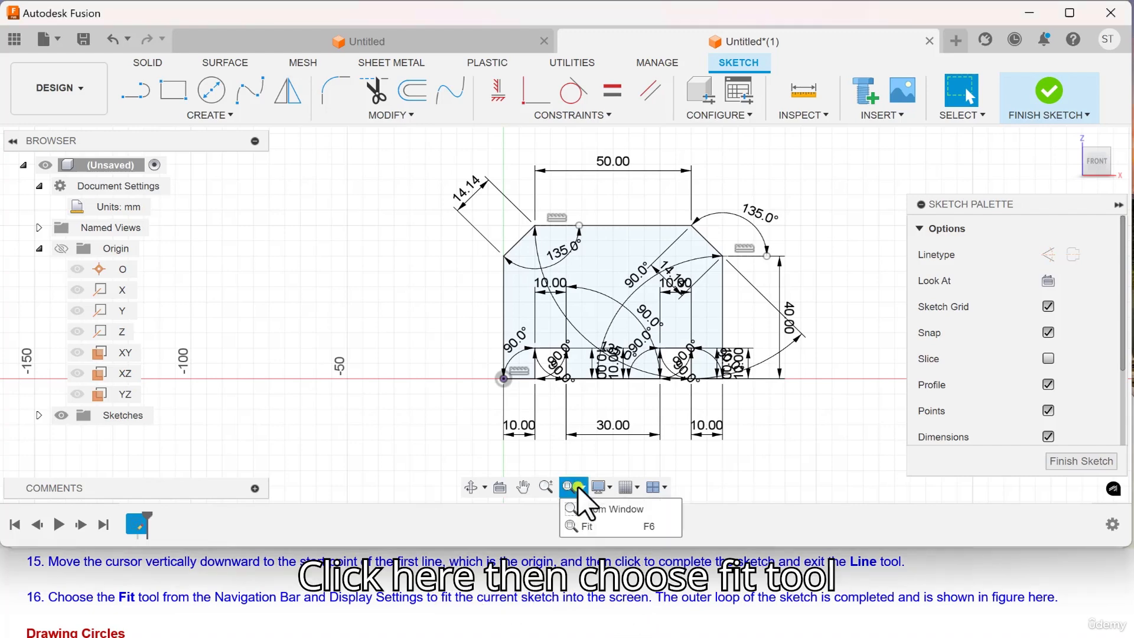
left_click(590, 526)
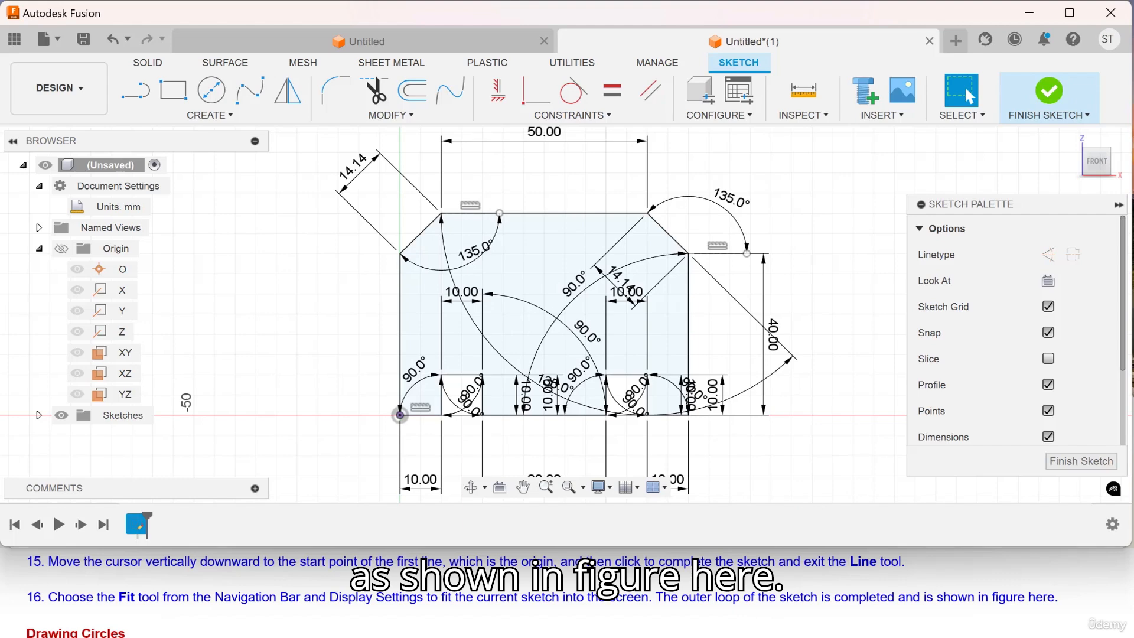
key("alt+Tab")
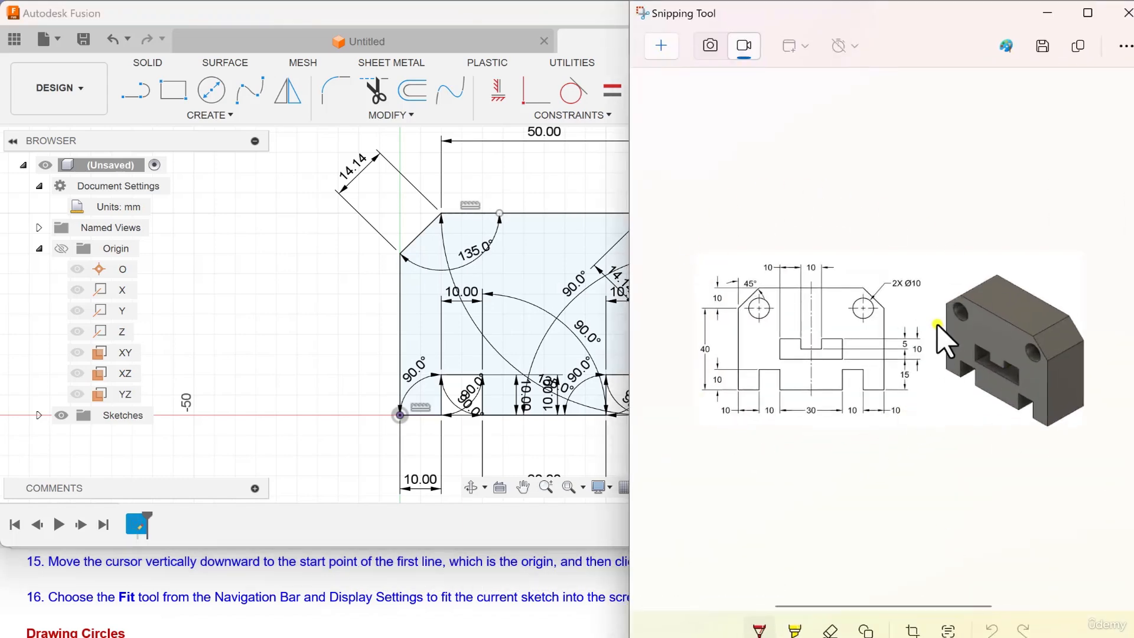
key("alt+Tab")
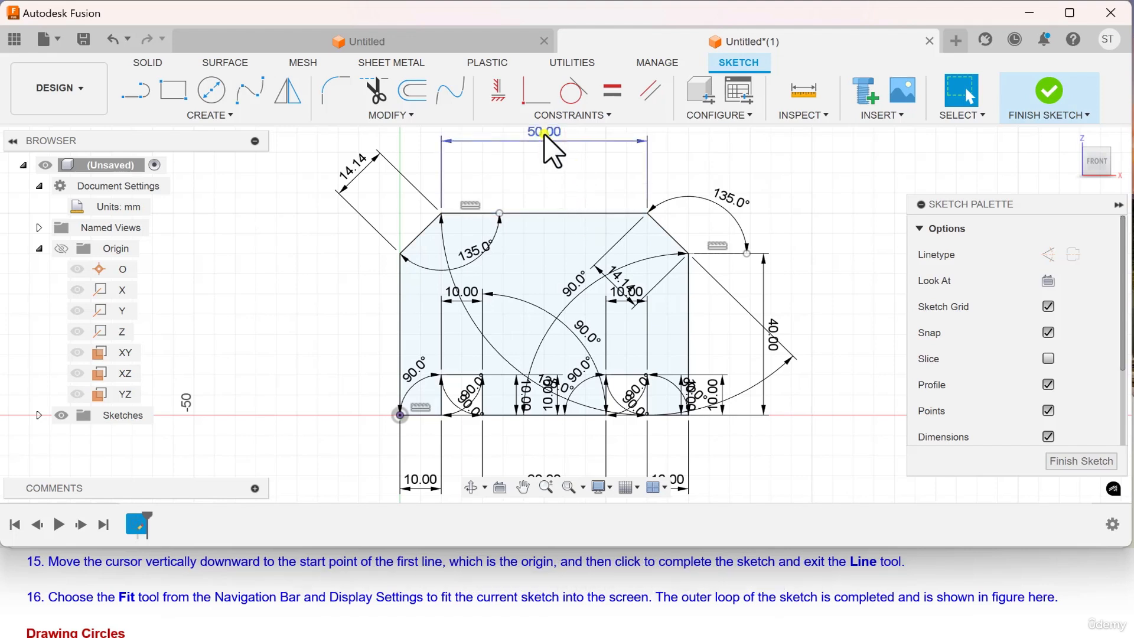
left_click_drag(544, 135, 548, 189)
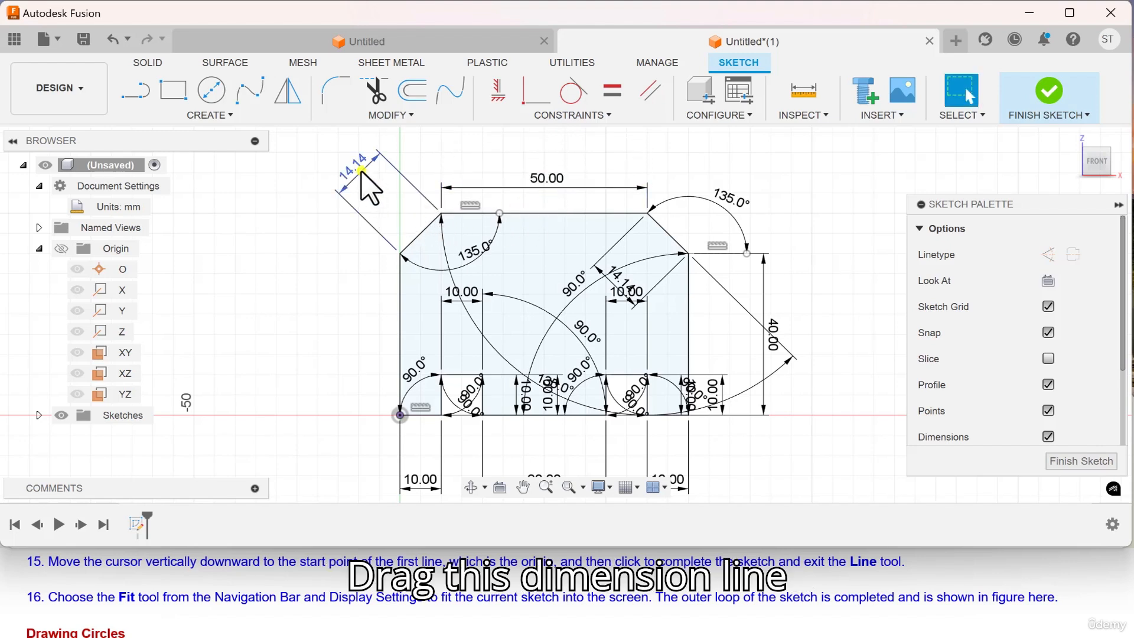
left_click_drag(358, 170, 397, 220)
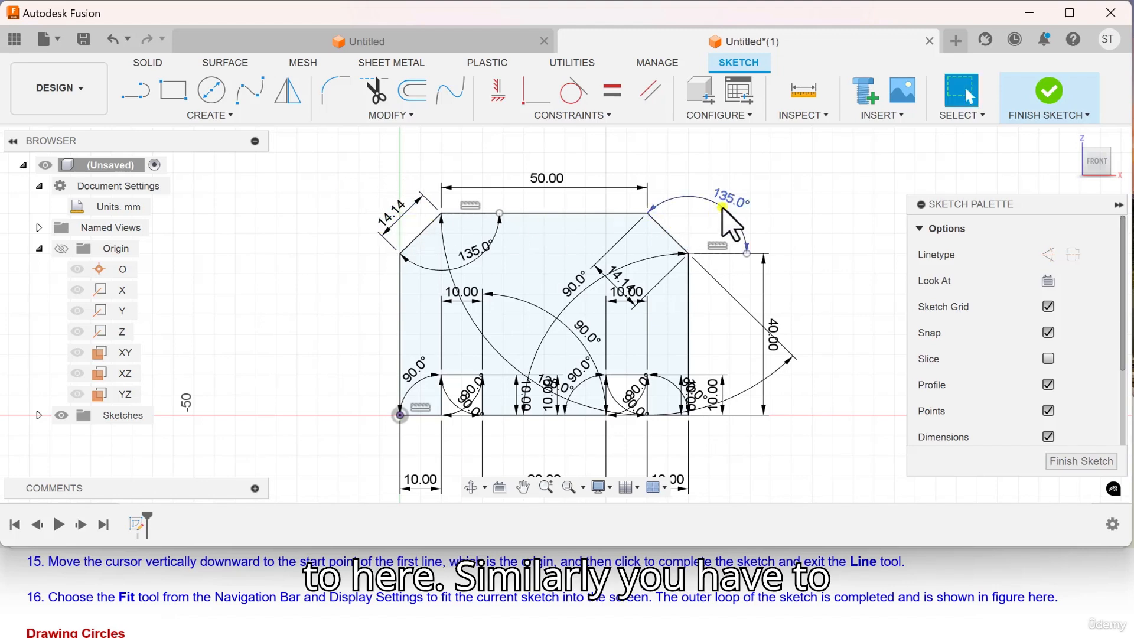
left_click_drag(732, 198, 720, 231)
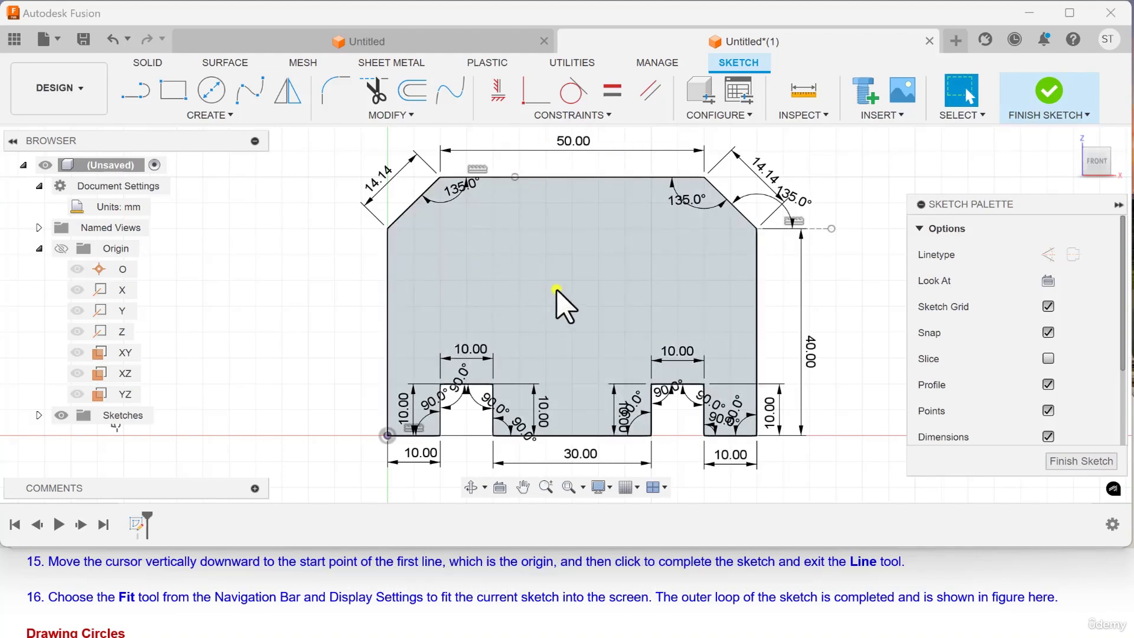
Turn off Snap to Grid in the grid and snap settings before drawing the circles.
scroll(116, 610, "down", 2)
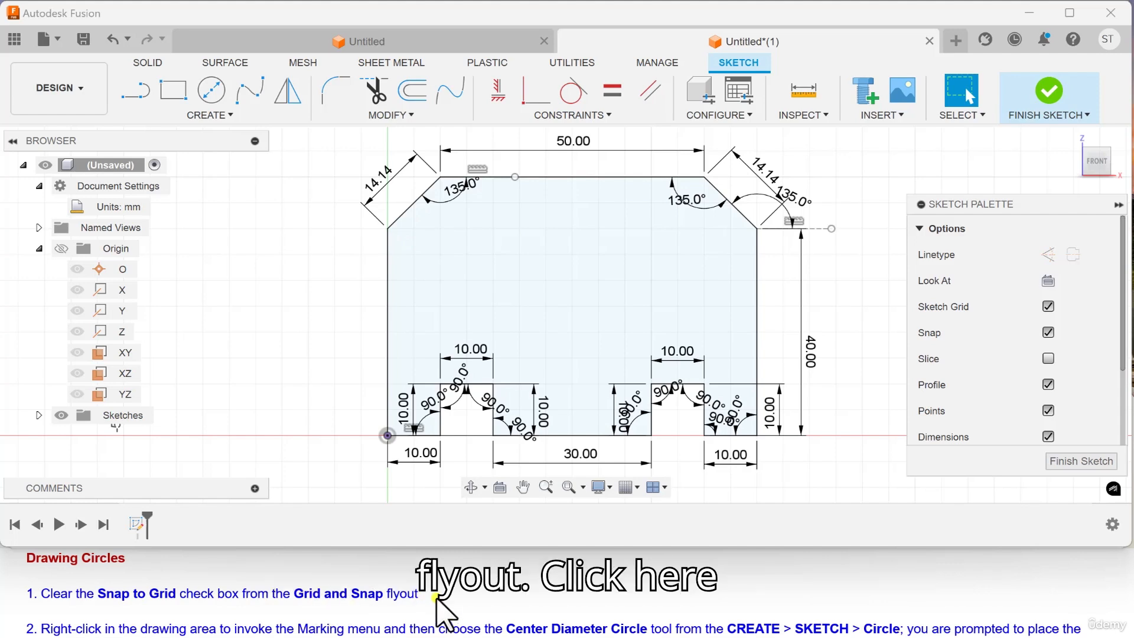
left_click(630, 487)
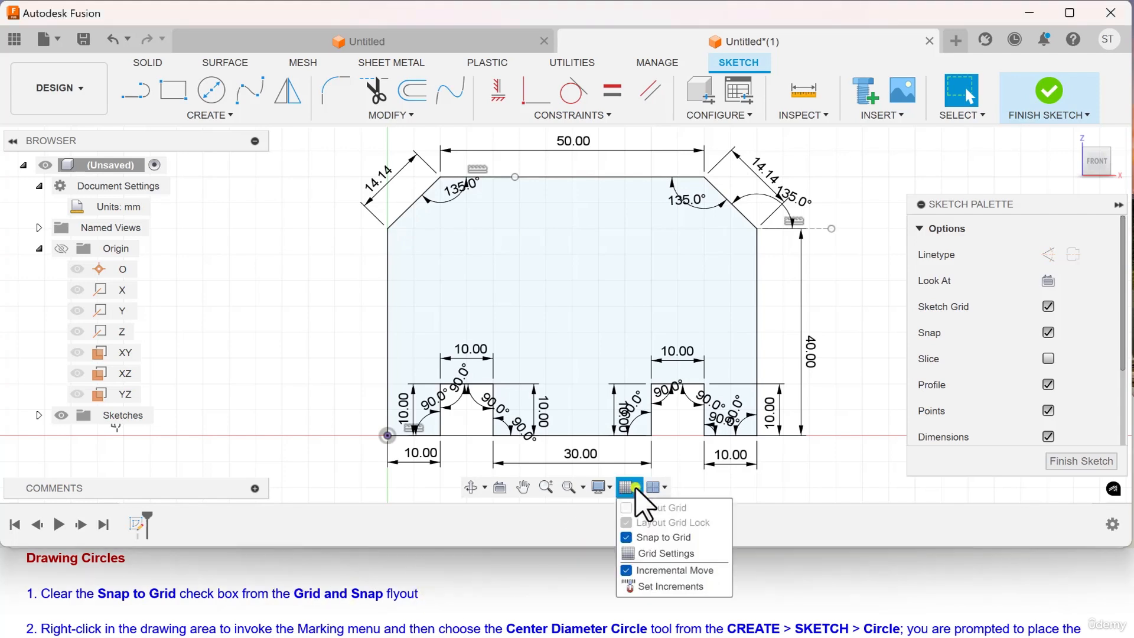
left_click(640, 537)
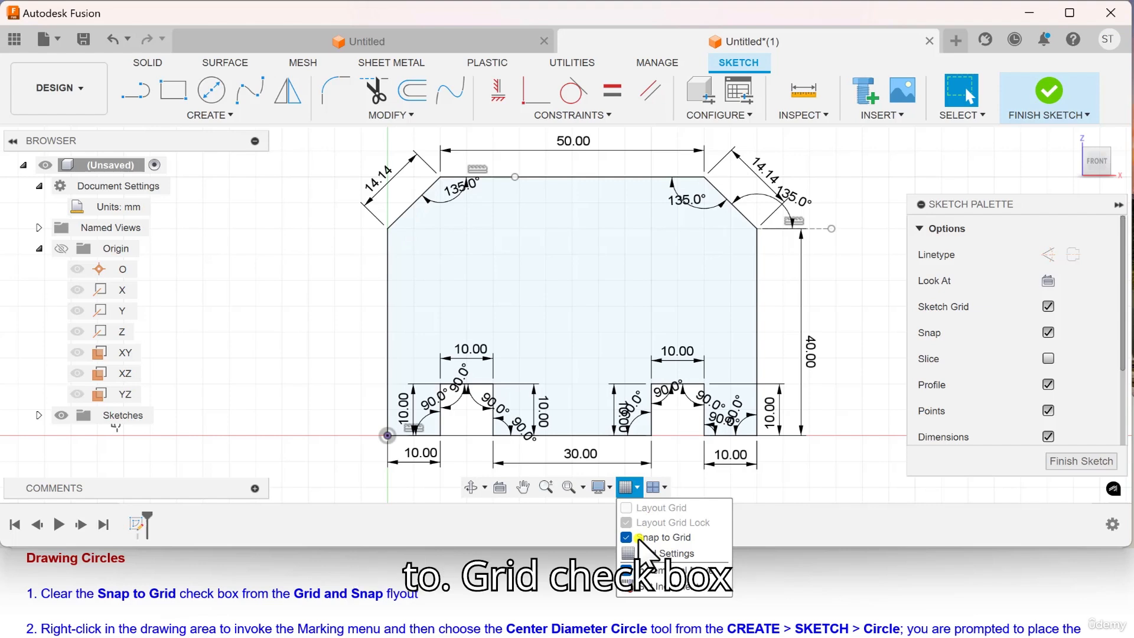
left_click(626, 538)
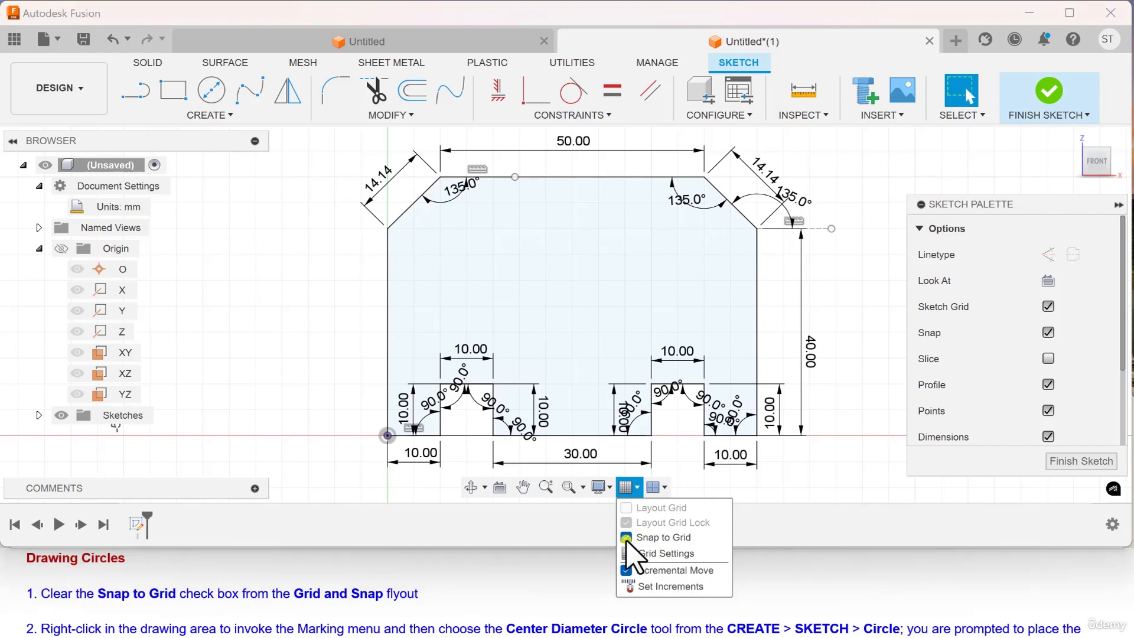
left_click(782, 489)
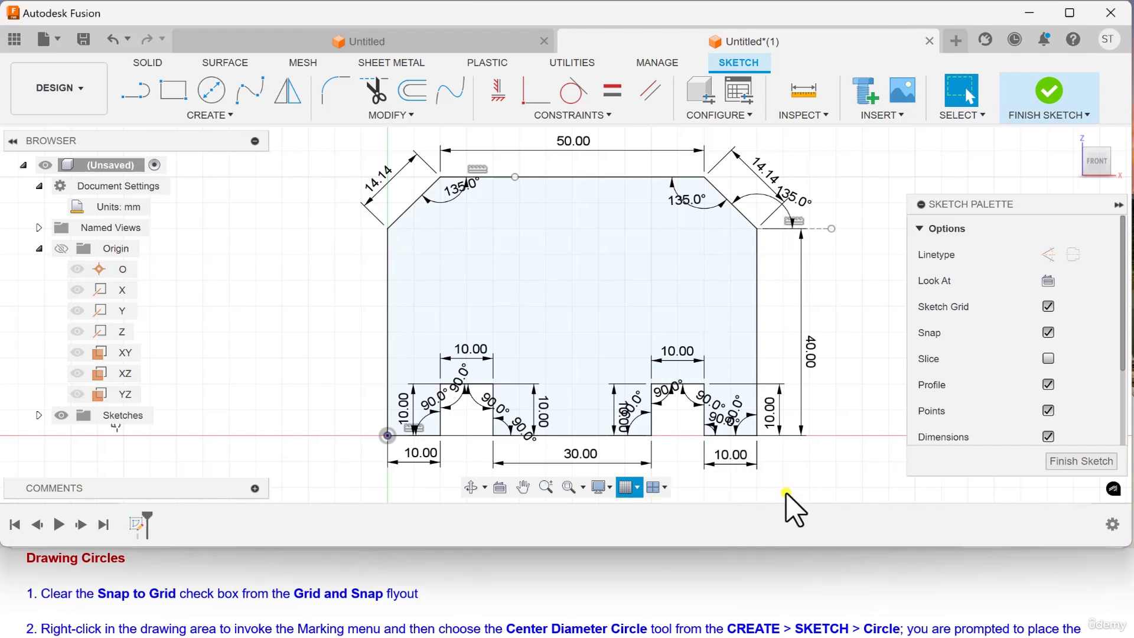
scroll(235, 597, "down", 1)
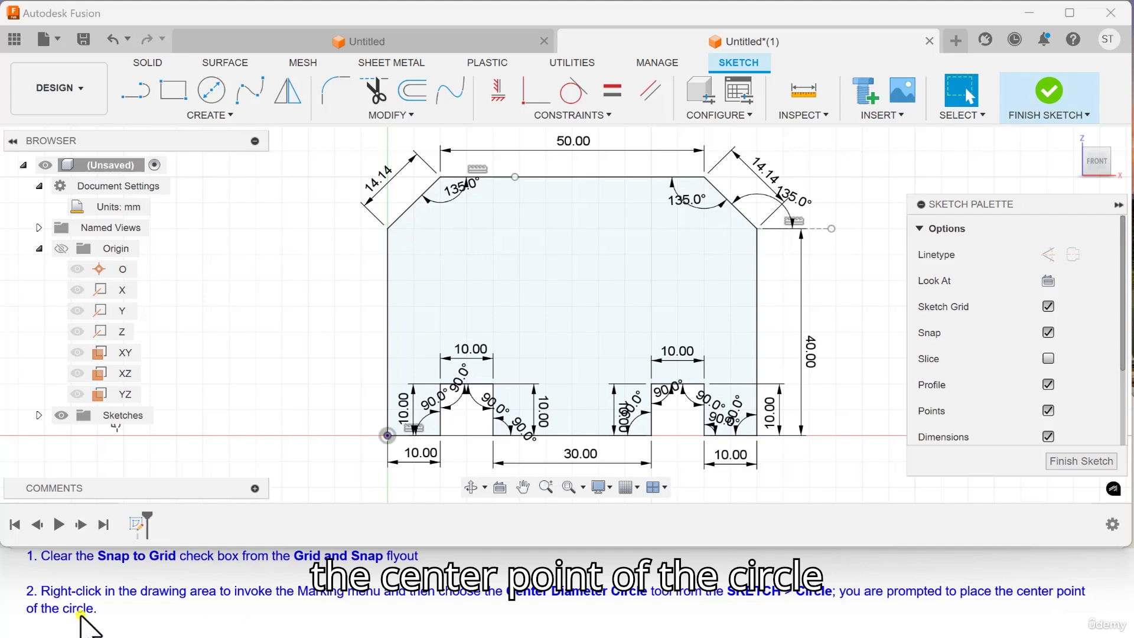
Draw a 10 mm center-diameter circle centered directly below the right chamfer's upper endpoint and level with its lower endpoint.
right_click(240, 235)
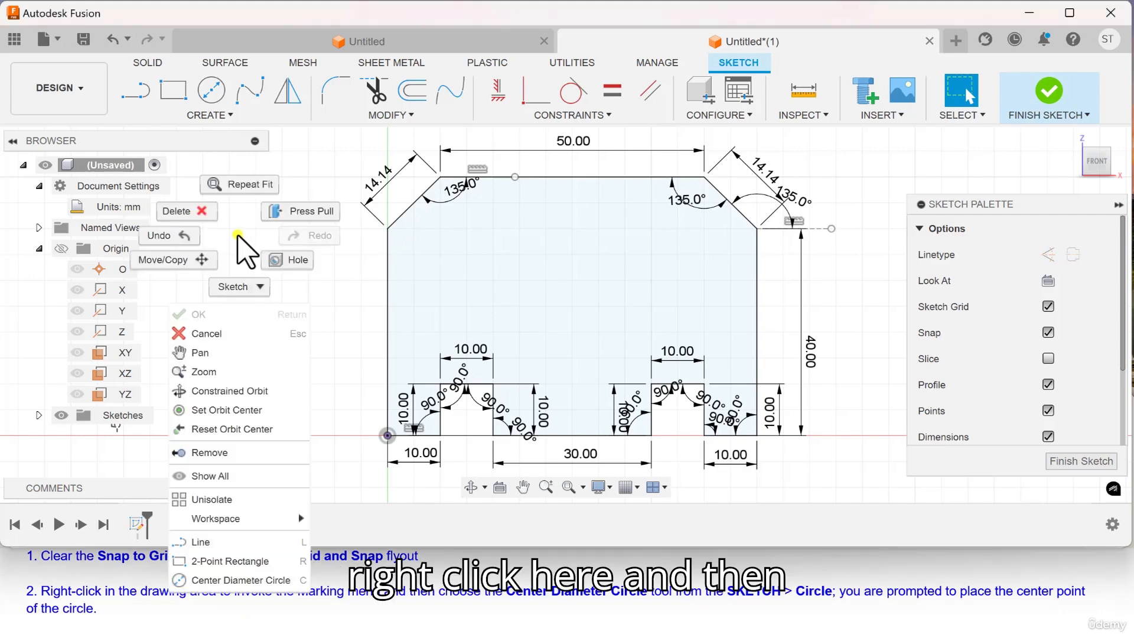
left_click(248, 287)
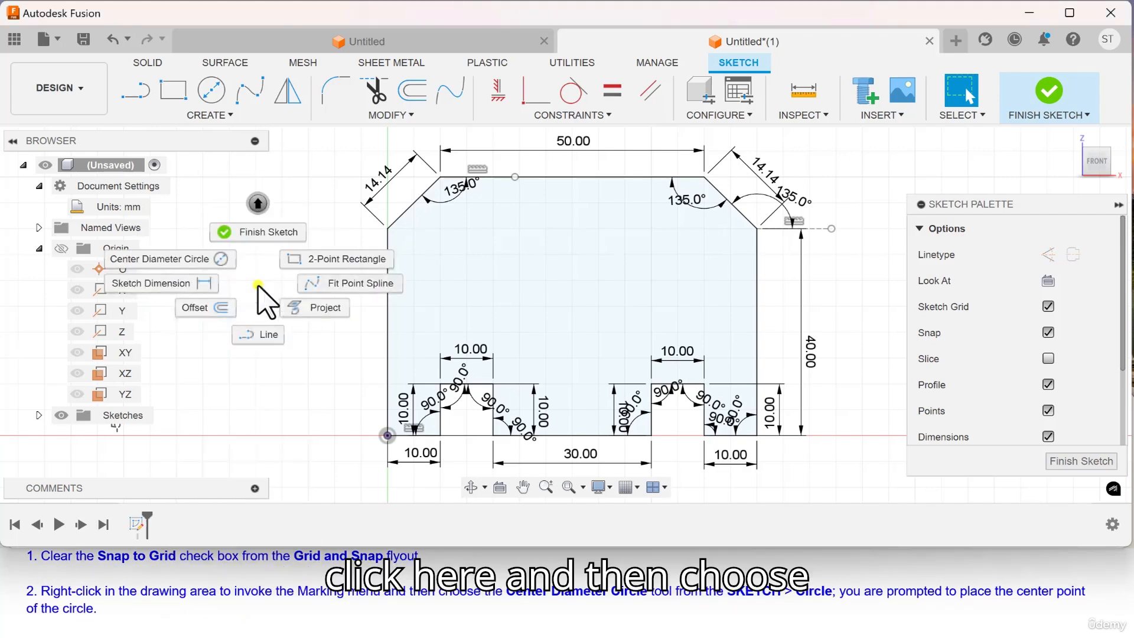
left_click(181, 263)
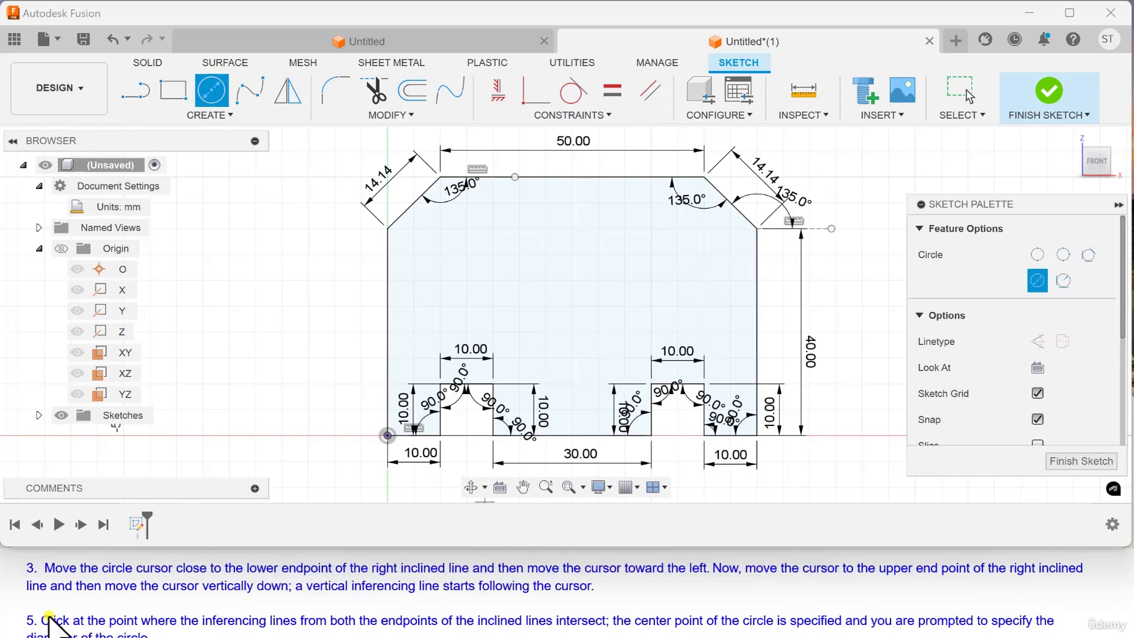
scroll(52, 605, "down", 1)
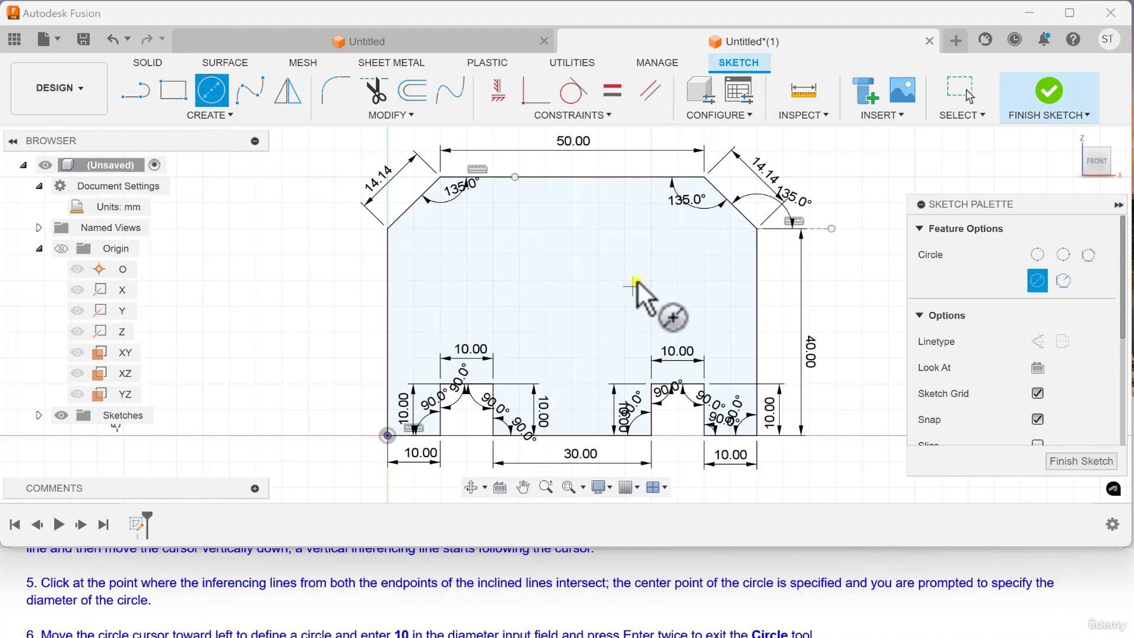
left_click(704, 229)
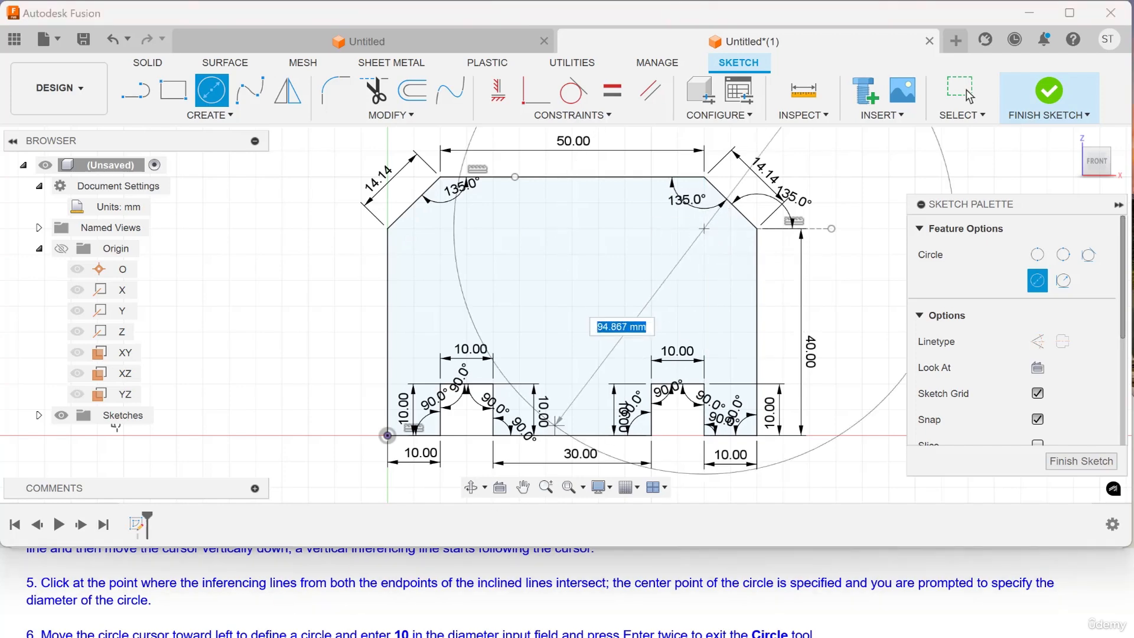
scroll(111, 601, "down", 2)
scroll(105, 598, "up", 1)
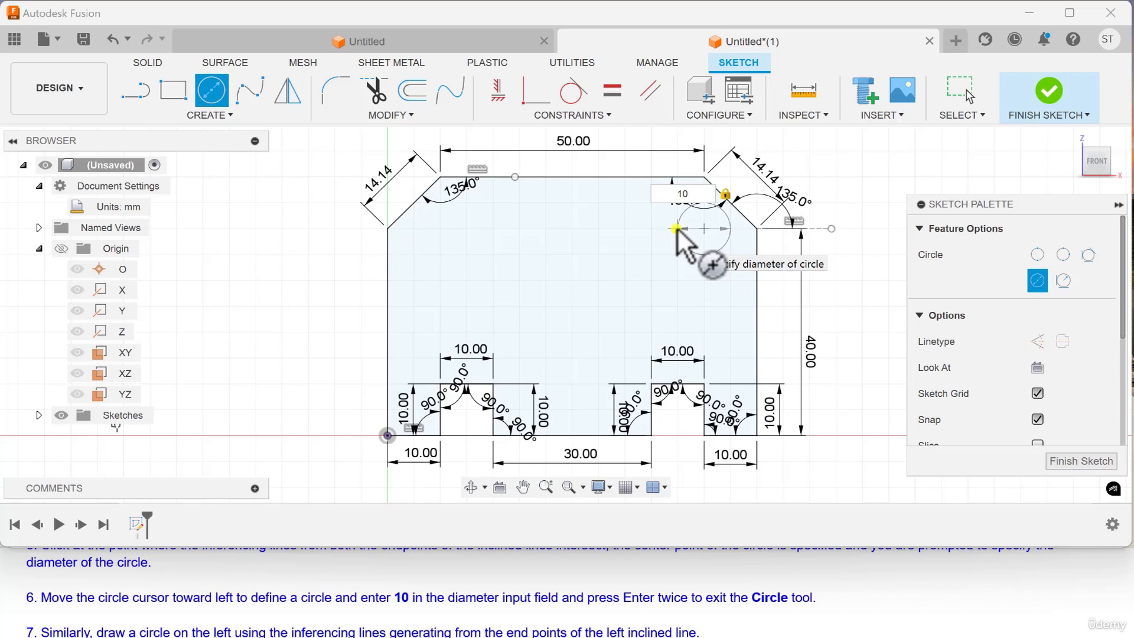
key("Return")
key("Return")
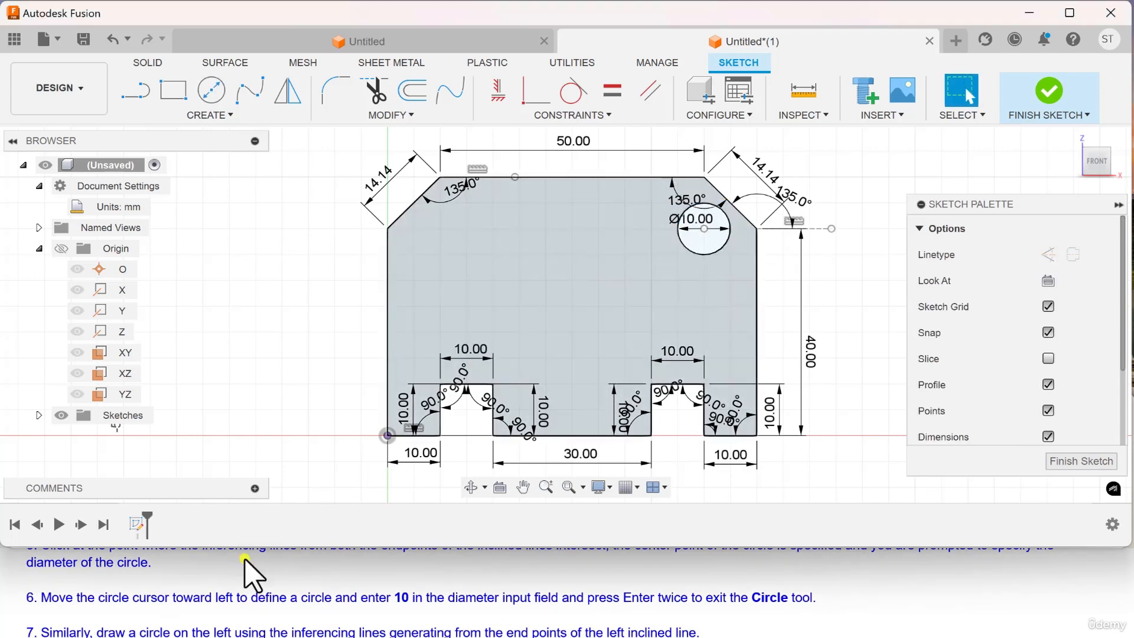
Draw a matching 10 mm circle centered directly below the left chamfer's upper endpoint and level with its lower endpoint.
scroll(54, 614, "down", 1)
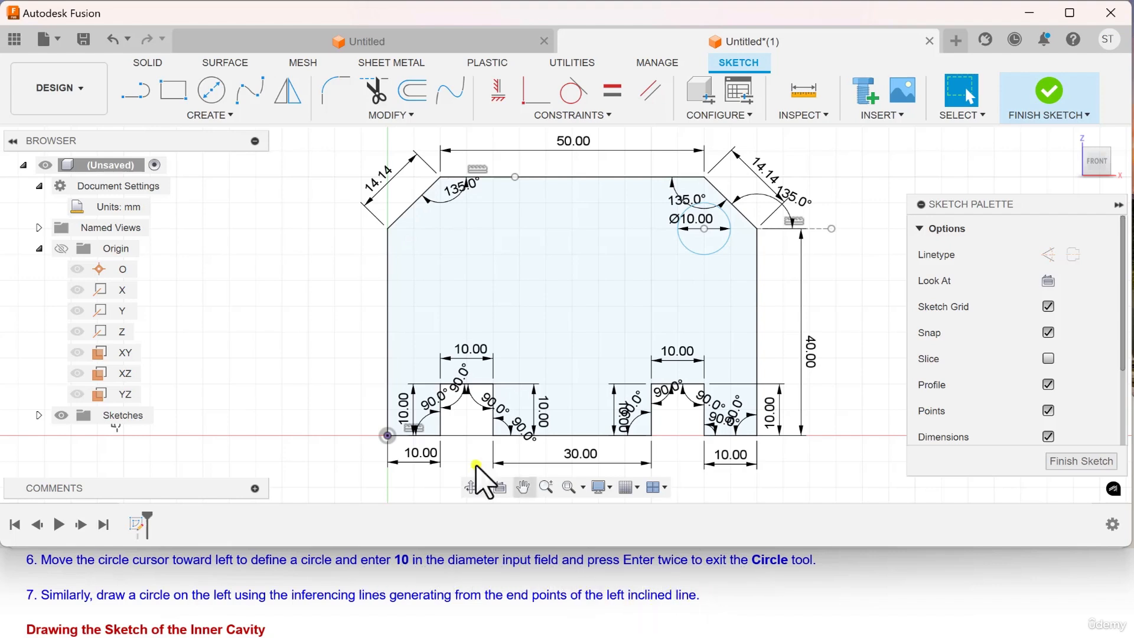
left_click(208, 90)
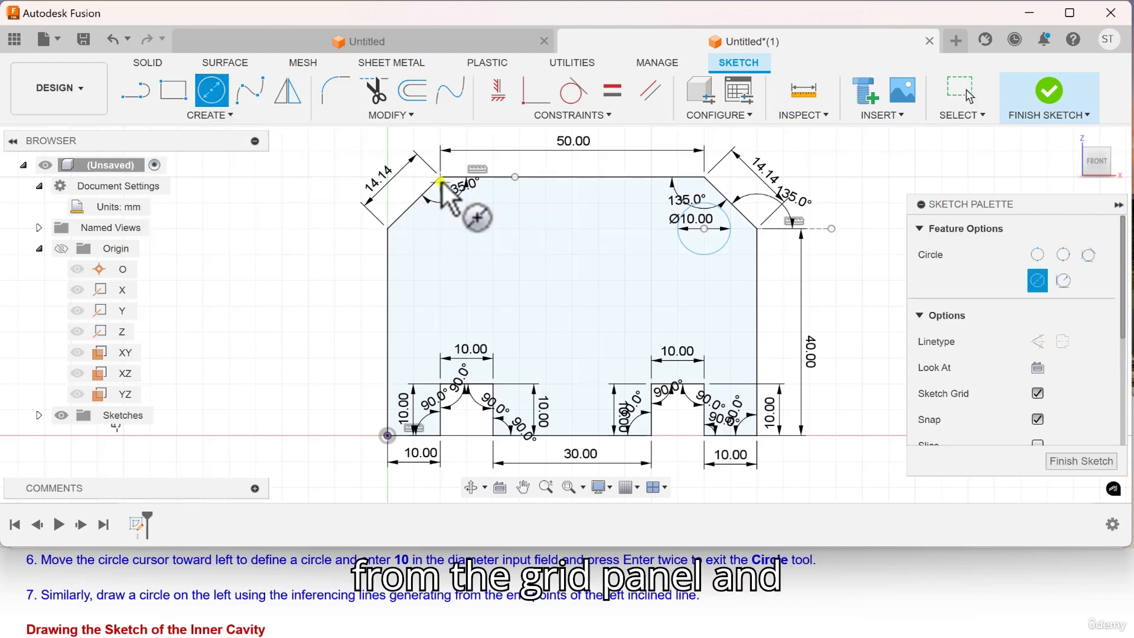
left_click(440, 228)
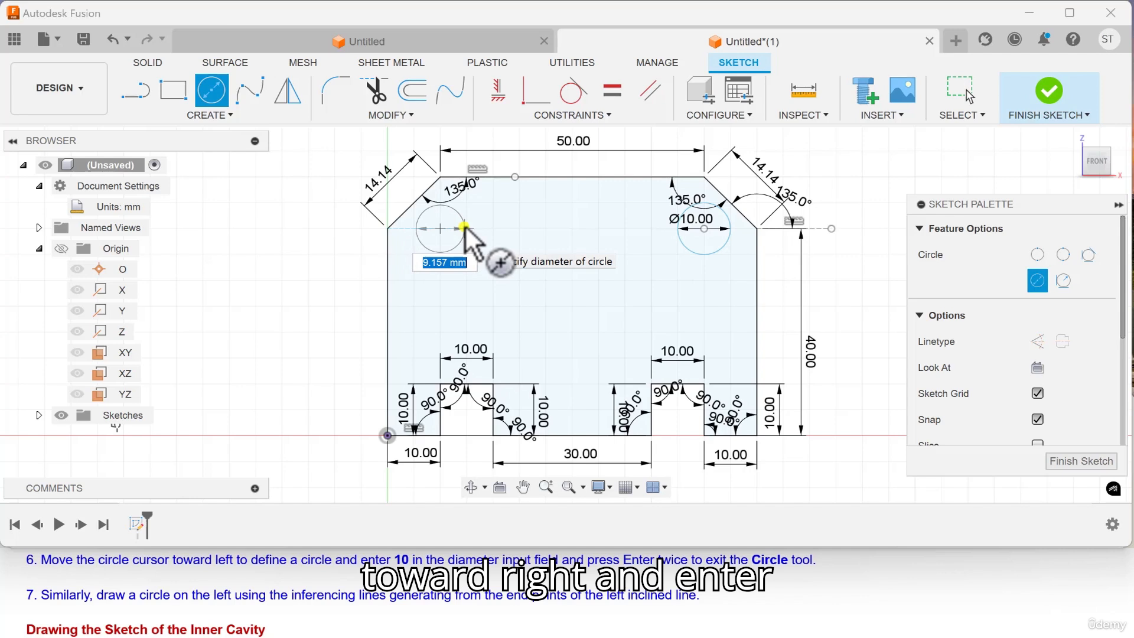
type("10")
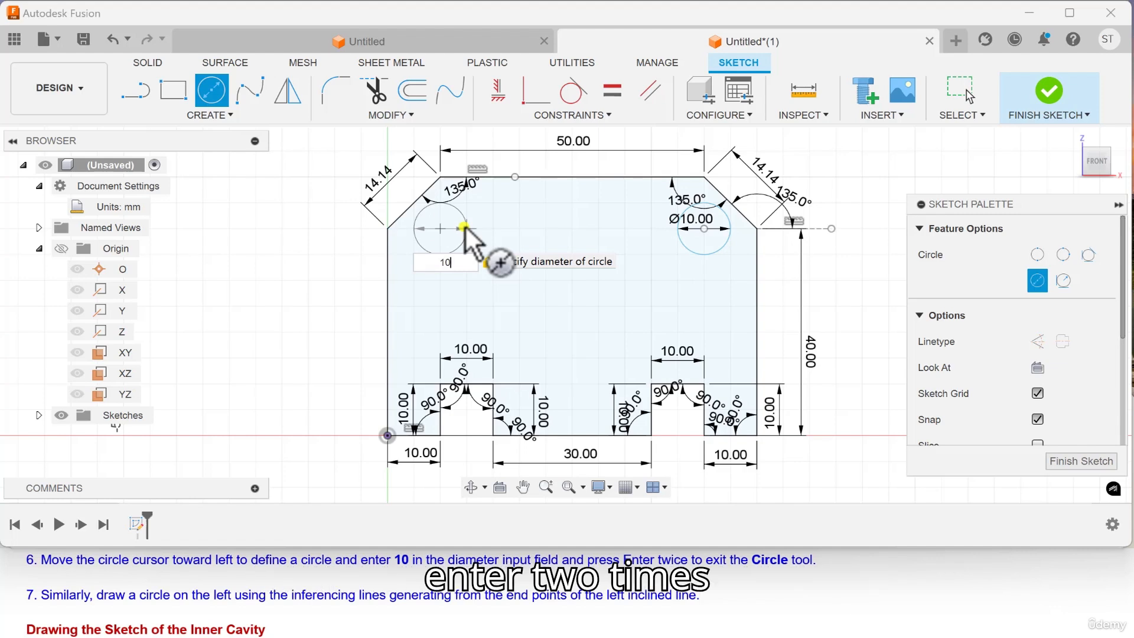
key("Return")
key("Return")
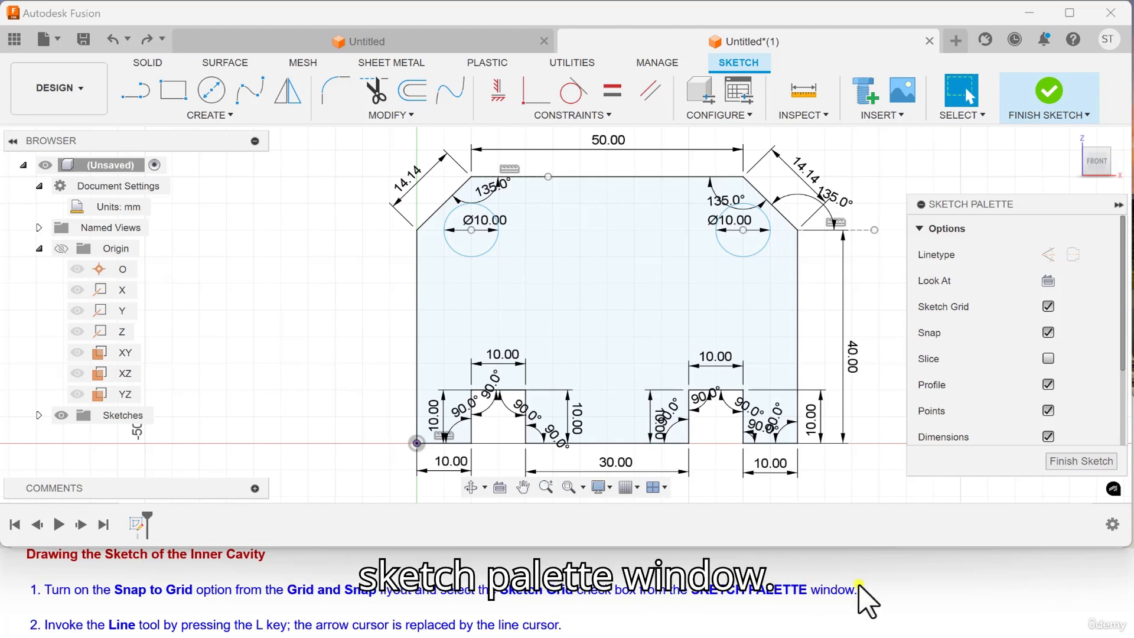
Turn on Snap to Grid in the grid and snap settings for drawing the inner cavity.
left_click(632, 490)
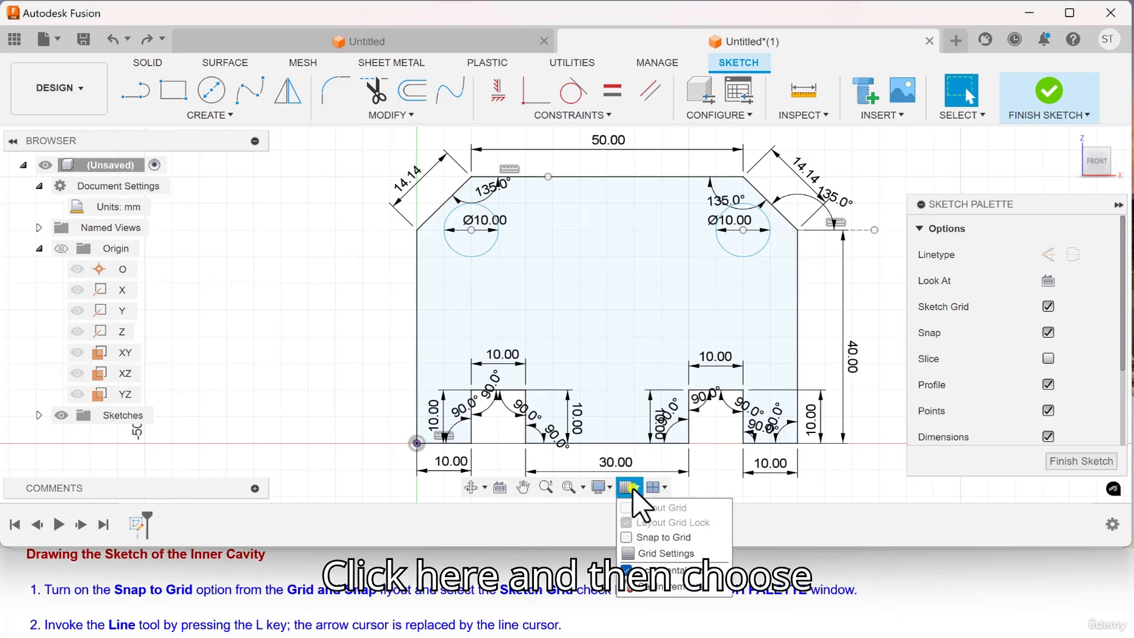
left_click(627, 538)
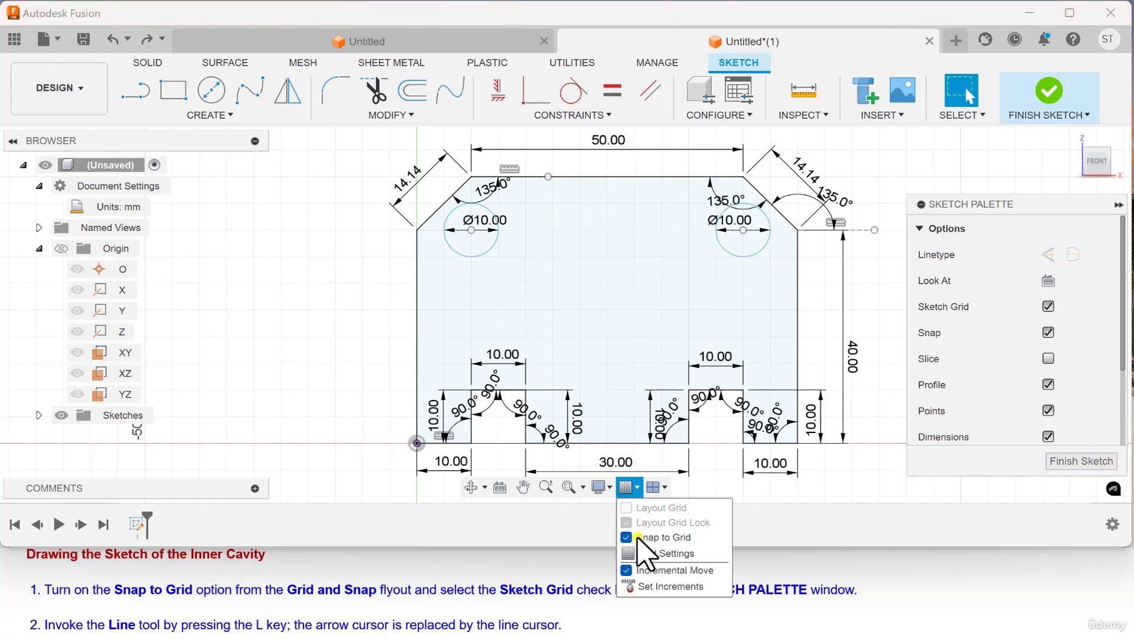
left_click(810, 524)
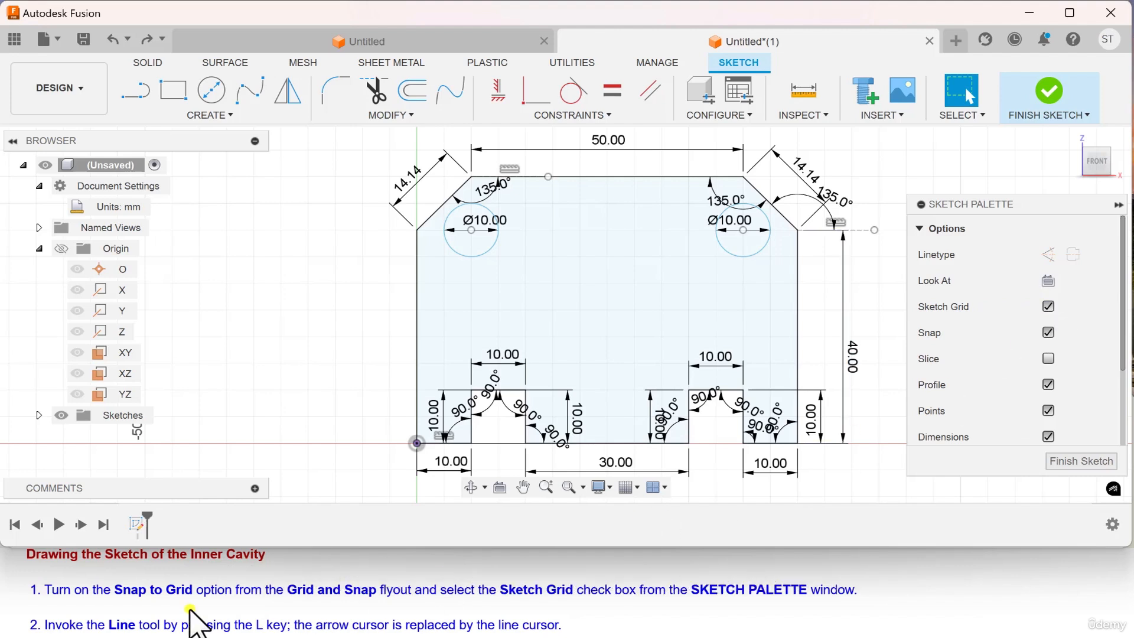
scroll(104, 599, "down", 1)
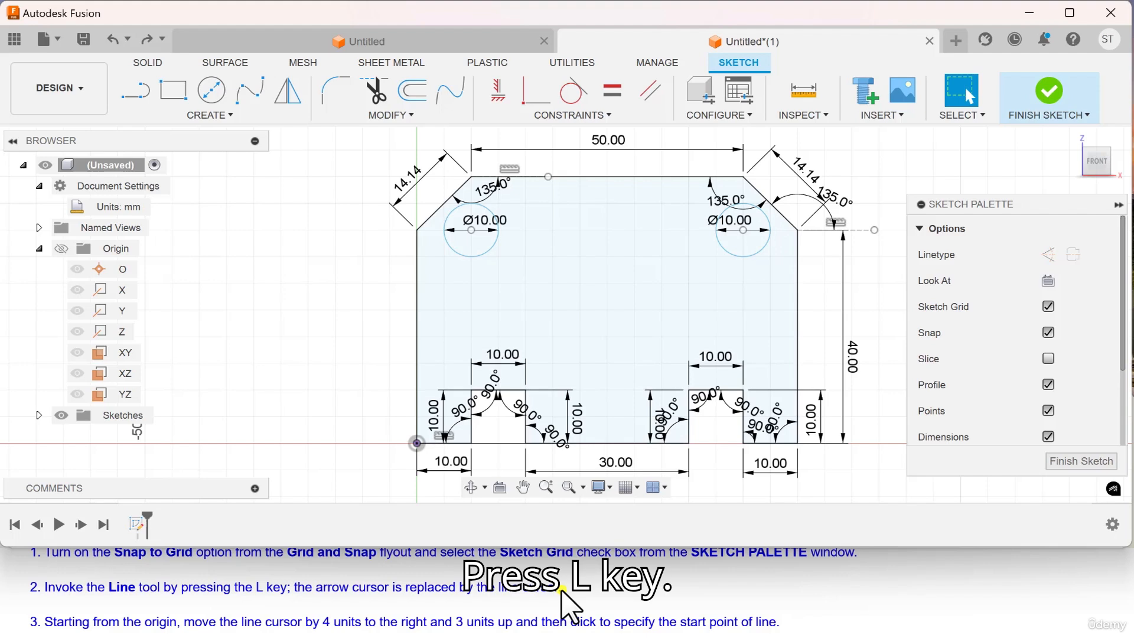
Start the inner cavity with a 30 mm horizontal line toward the right, beginning four grid units right and three units up from the origin.
key("l")
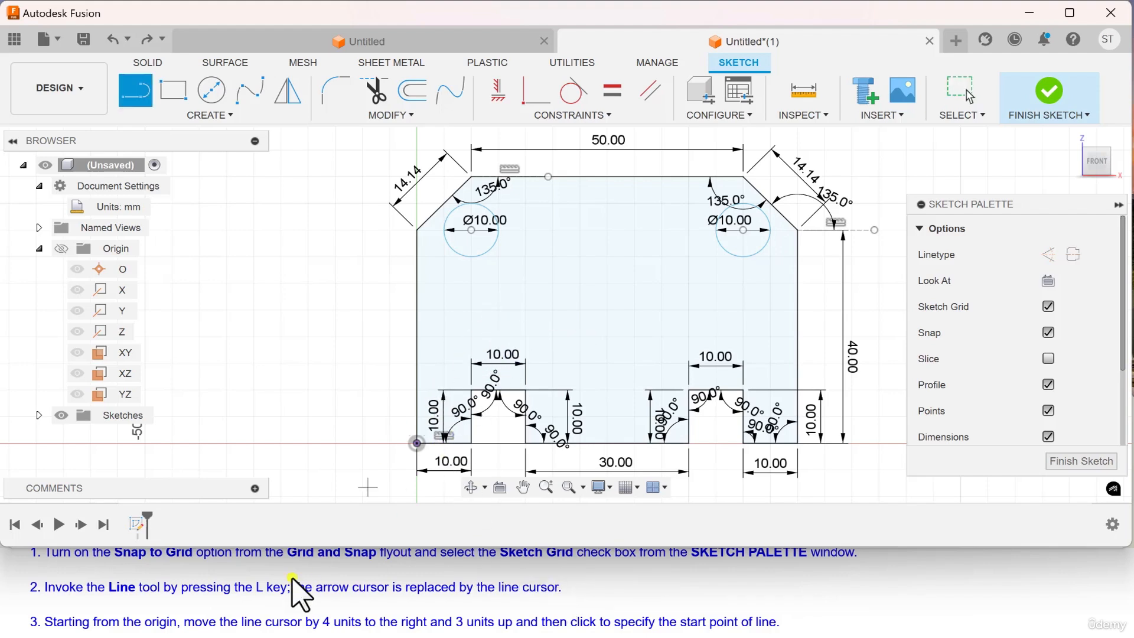
scroll(177, 611, "down", 1)
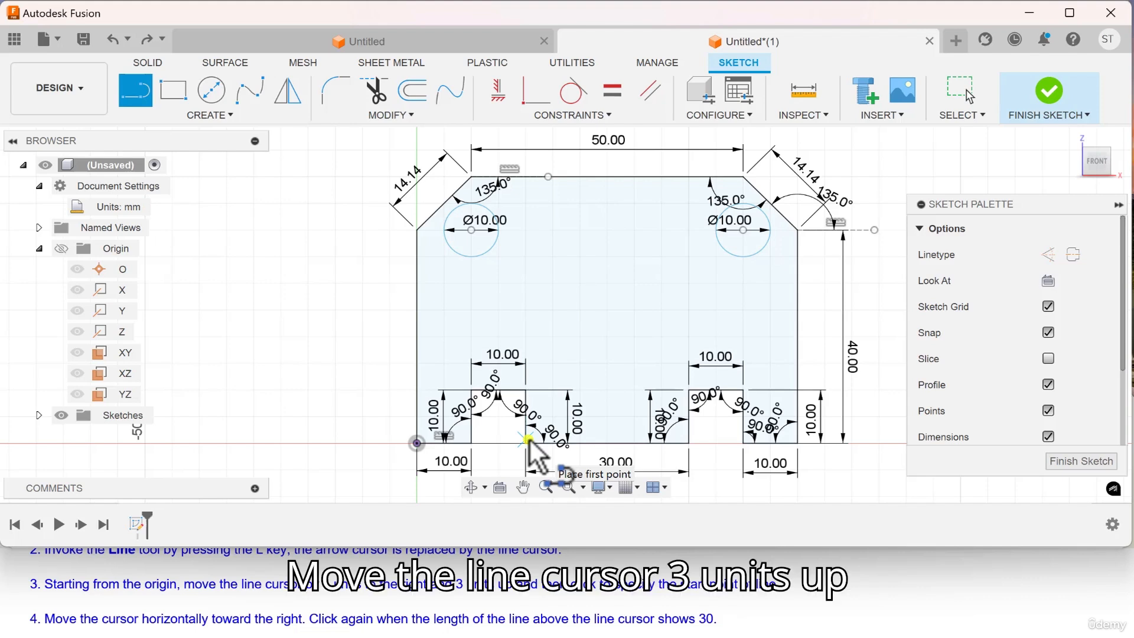
left_click(525, 363)
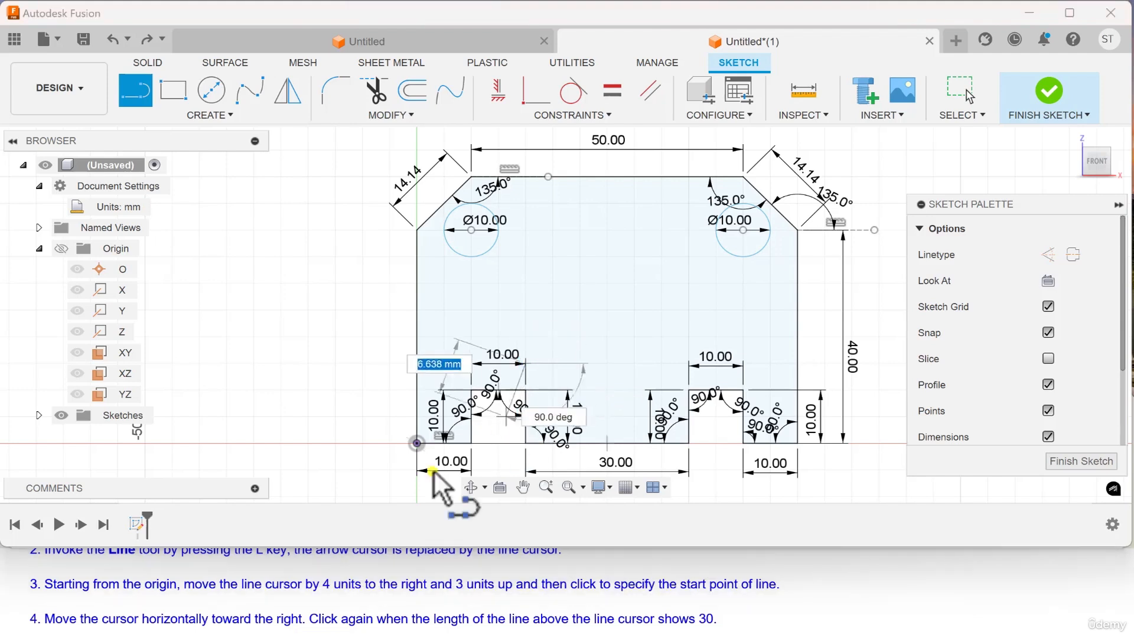
scroll(199, 591, "down", 1)
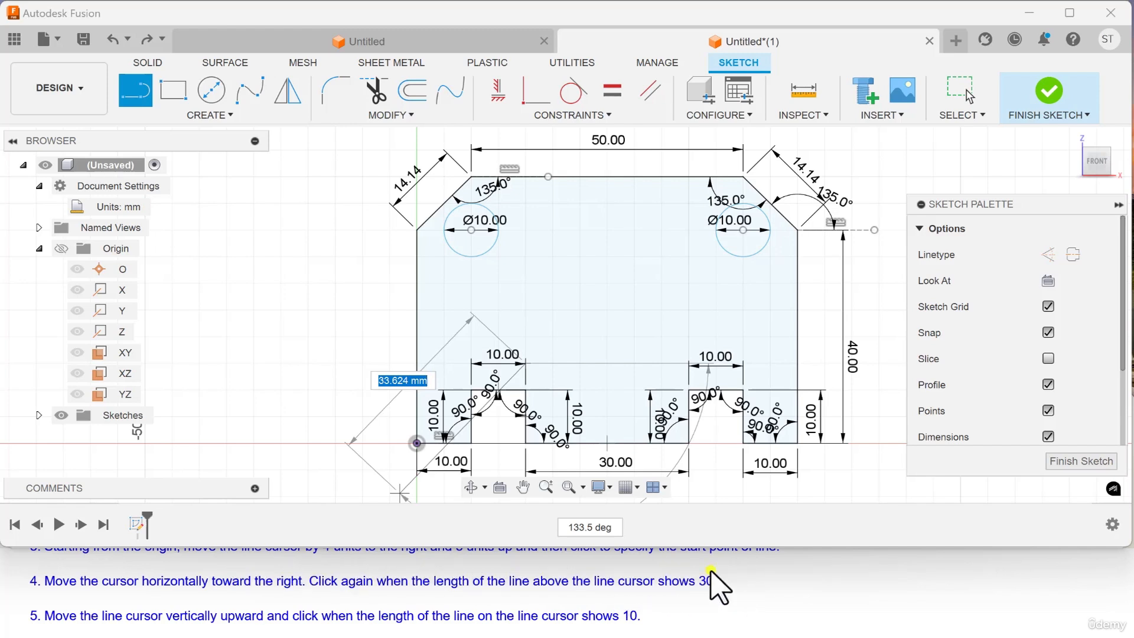
left_click(526, 361)
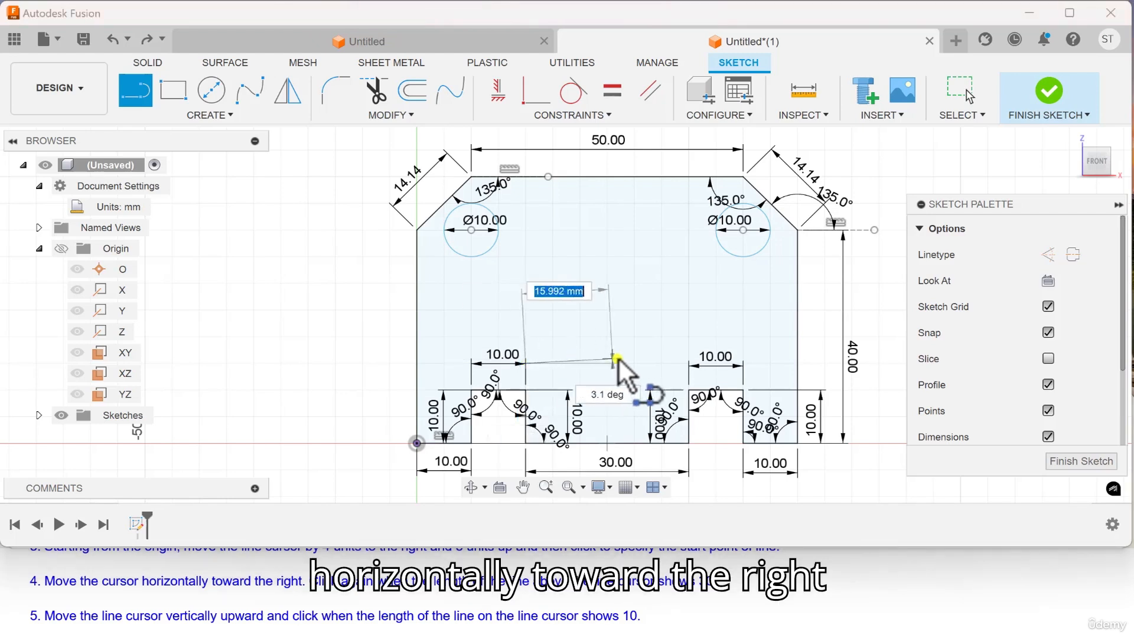
left_click(688, 364)
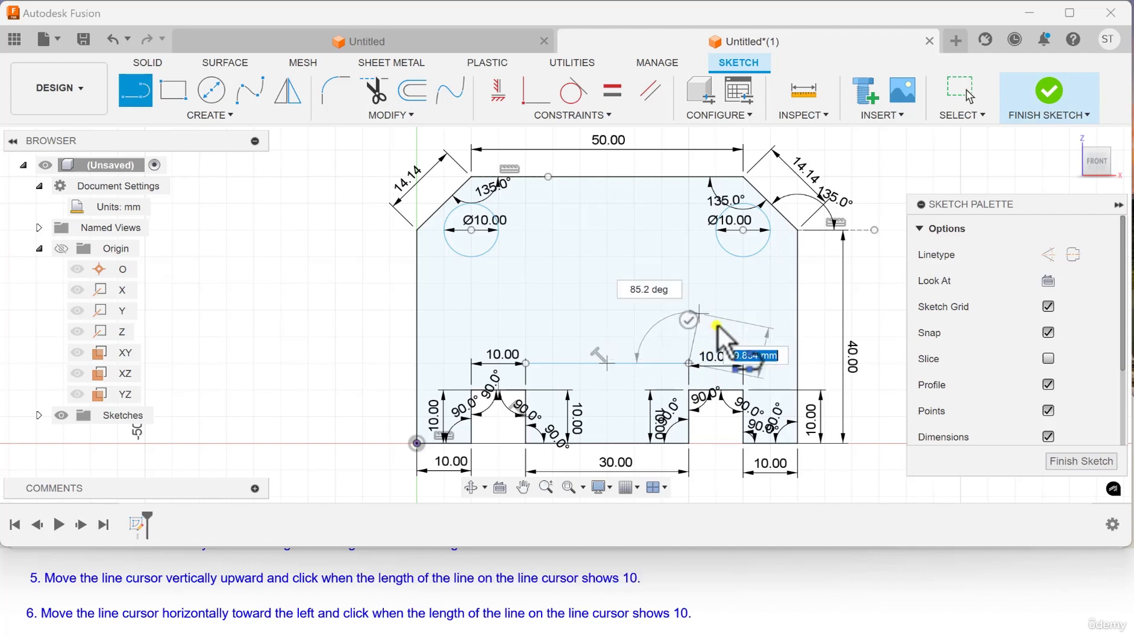
Continue the cavity outline with a 10 mm vertical line up and a 10 mm horizontal line to the left.
scroll(689, 317, "up", 2)
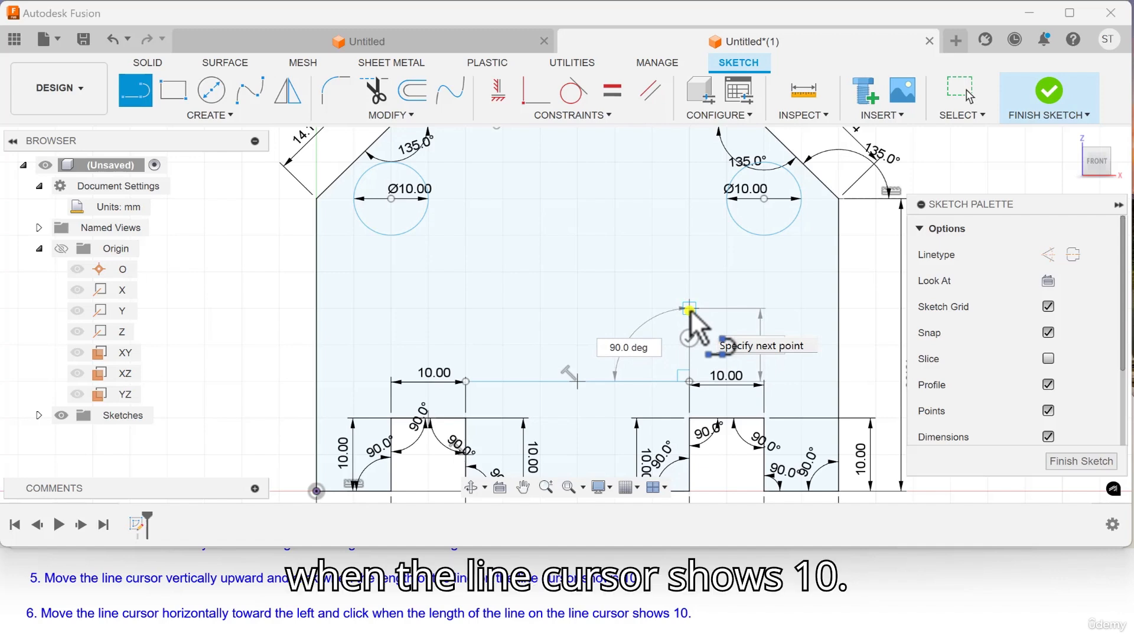
left_click(690, 309)
scroll(76, 595, "down", 1)
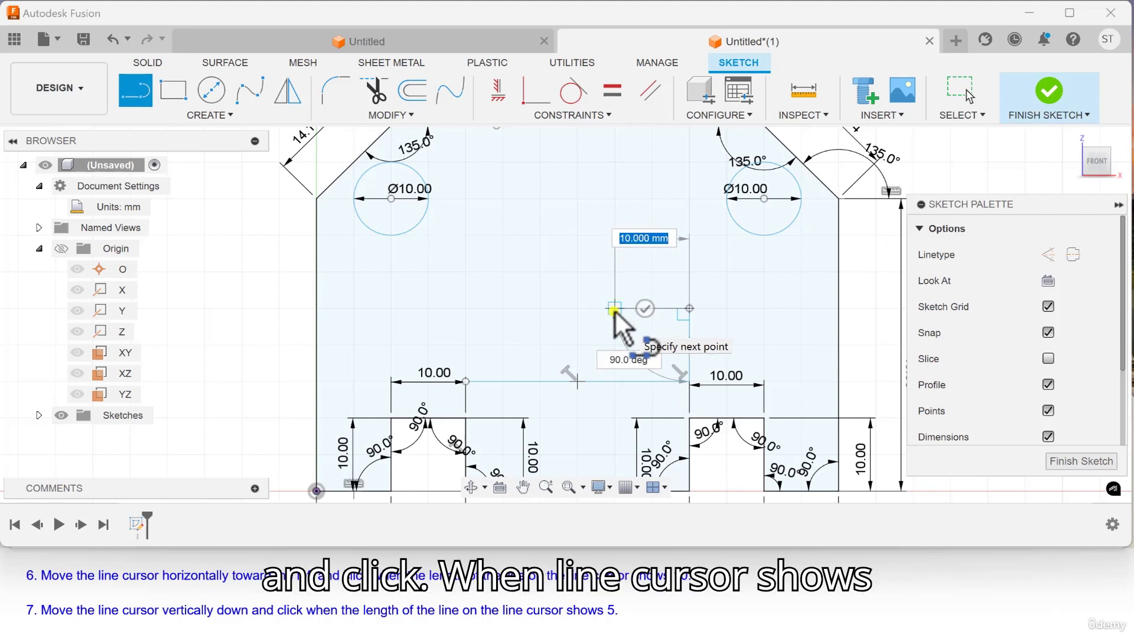
left_click(614, 308)
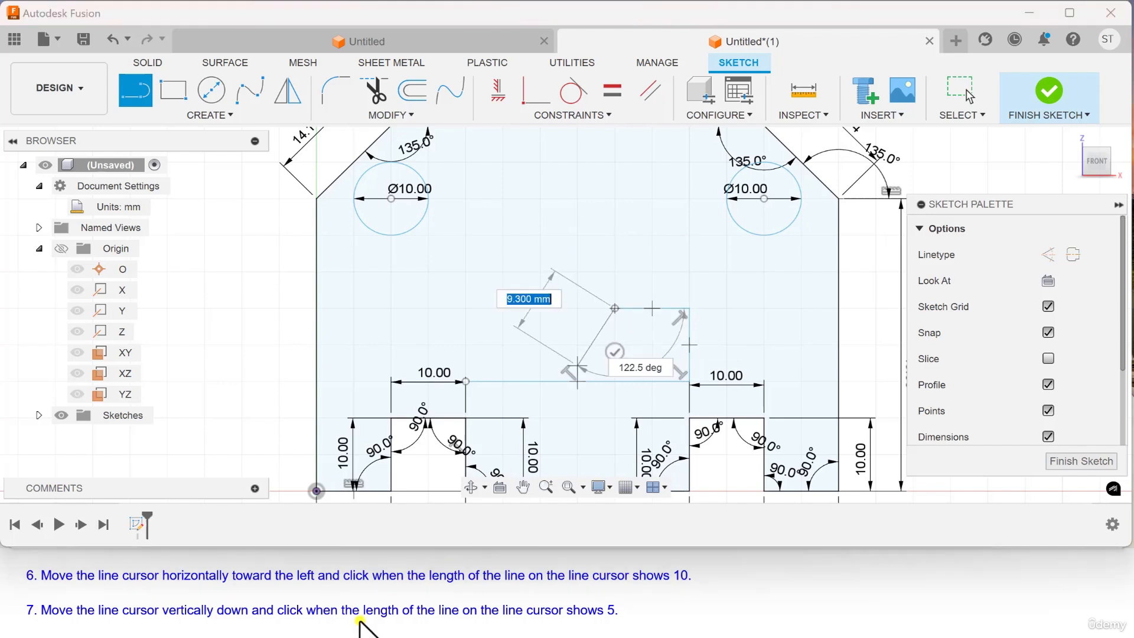
Draw the notch in the cavity's top edge with lines 5 mm down, 10 mm left and 5 mm up.
scroll(361, 614, "down", 1)
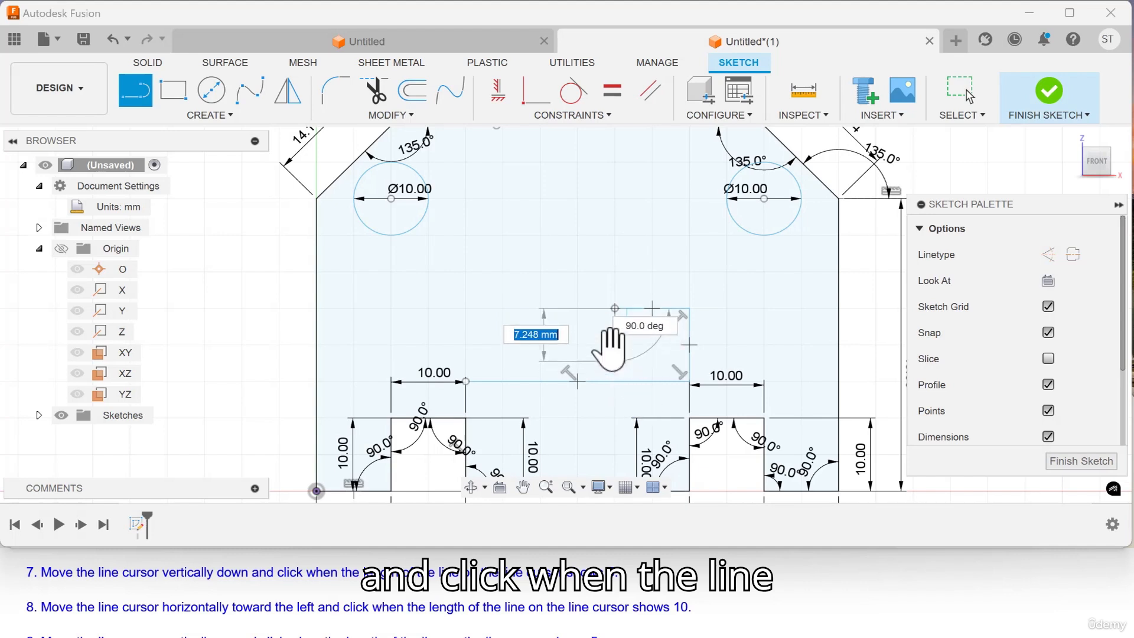
scroll(618, 360, "up", 3)
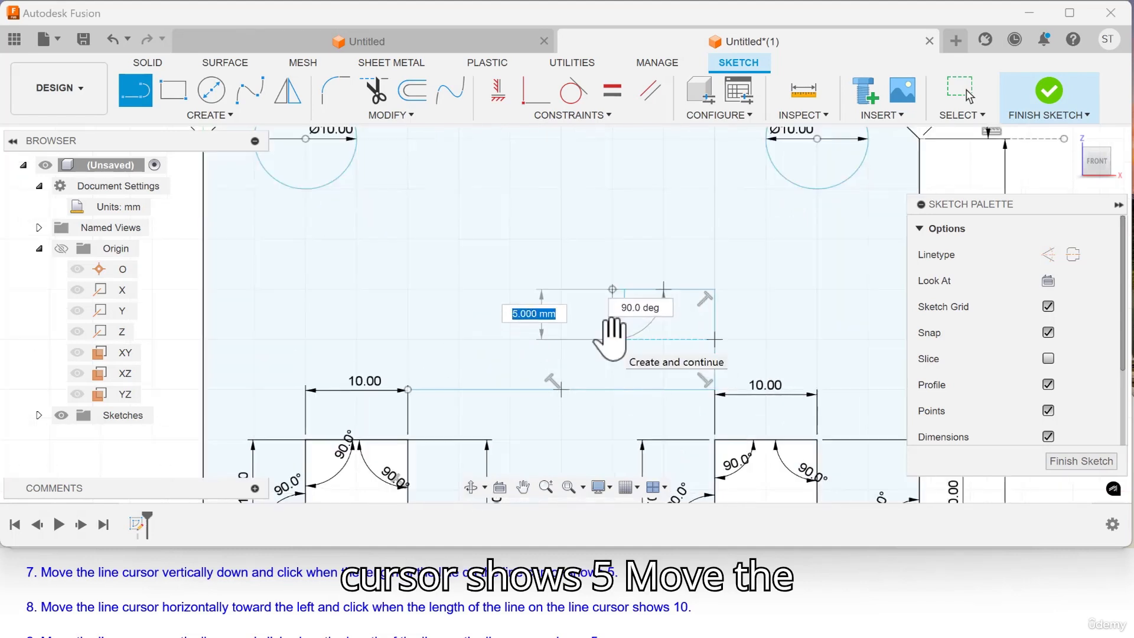
scroll(620, 305, "down", 1)
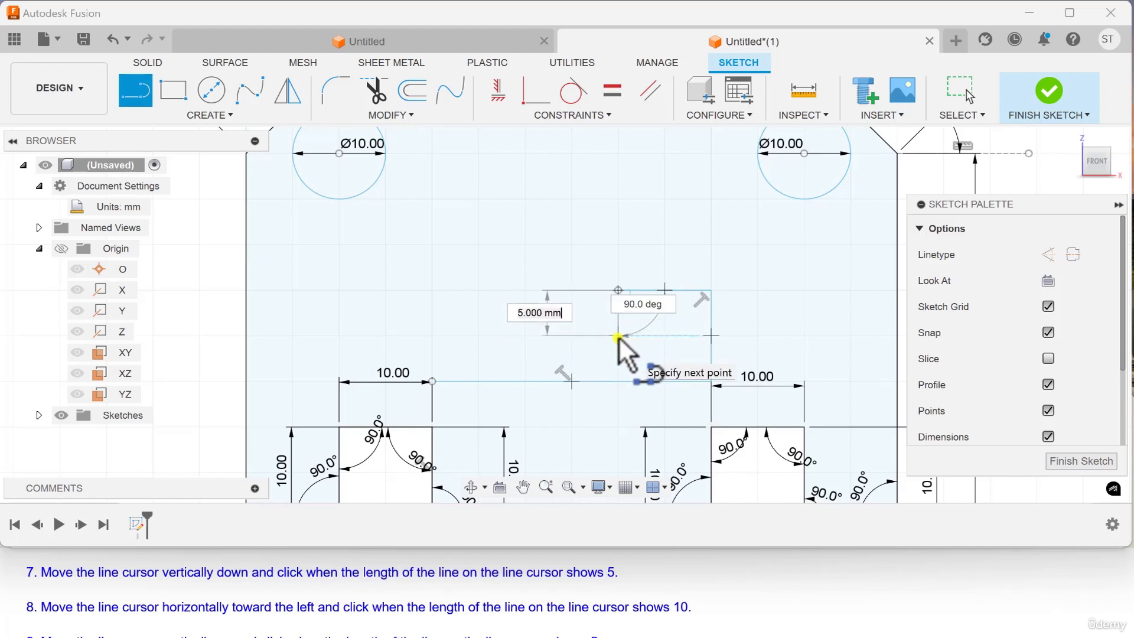
left_click(618, 336)
scroll(76, 607, "down", 1)
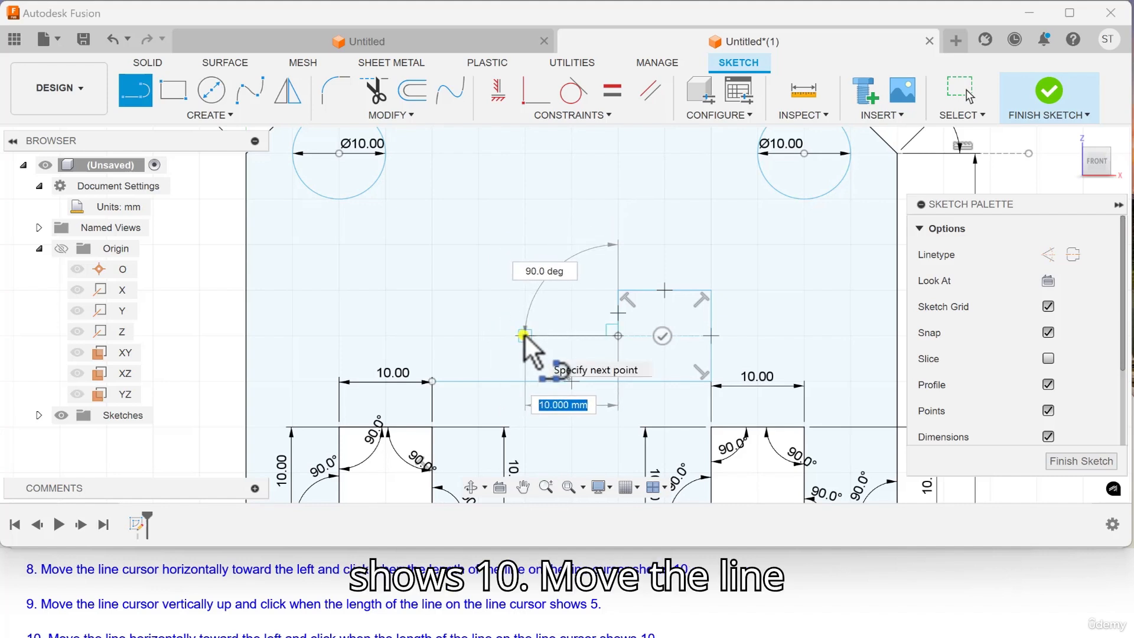
left_click(524, 333)
scroll(523, 333, "down", 2)
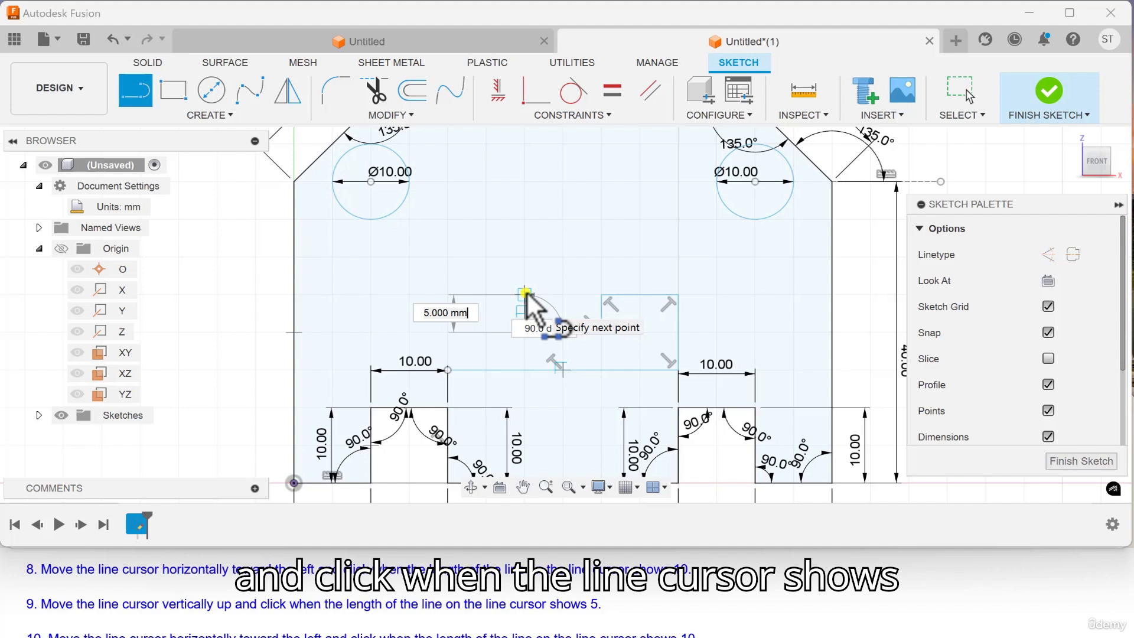
left_click(525, 292)
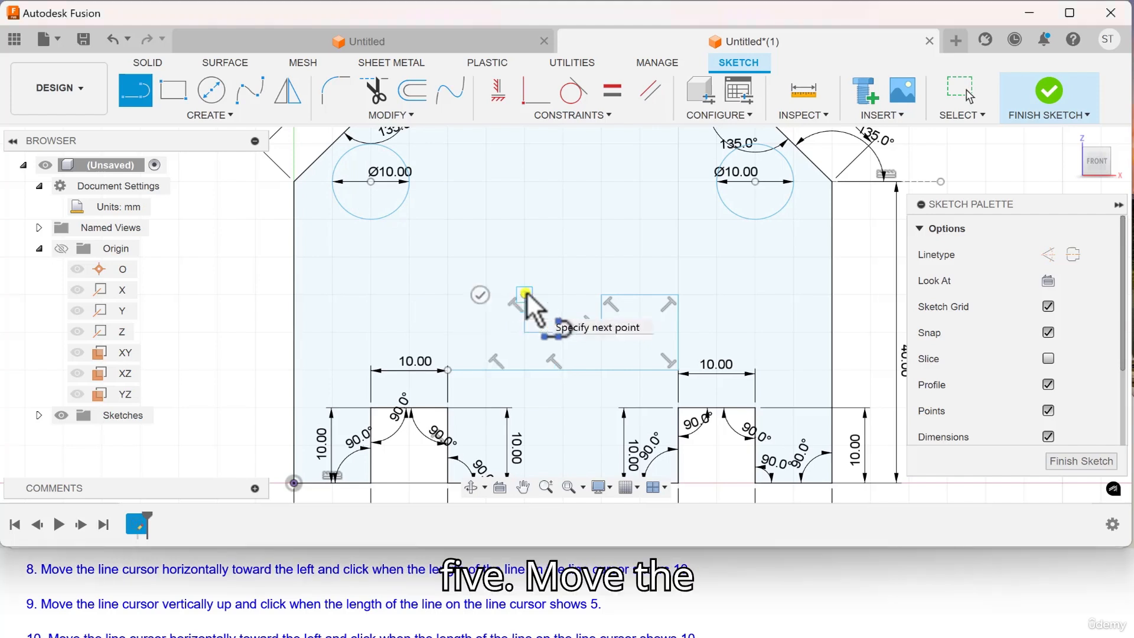
Close the cavity outline with a 10 mm horizontal line to the left and a 10 mm vertical line down to its start point.
scroll(71, 605, "down", 2)
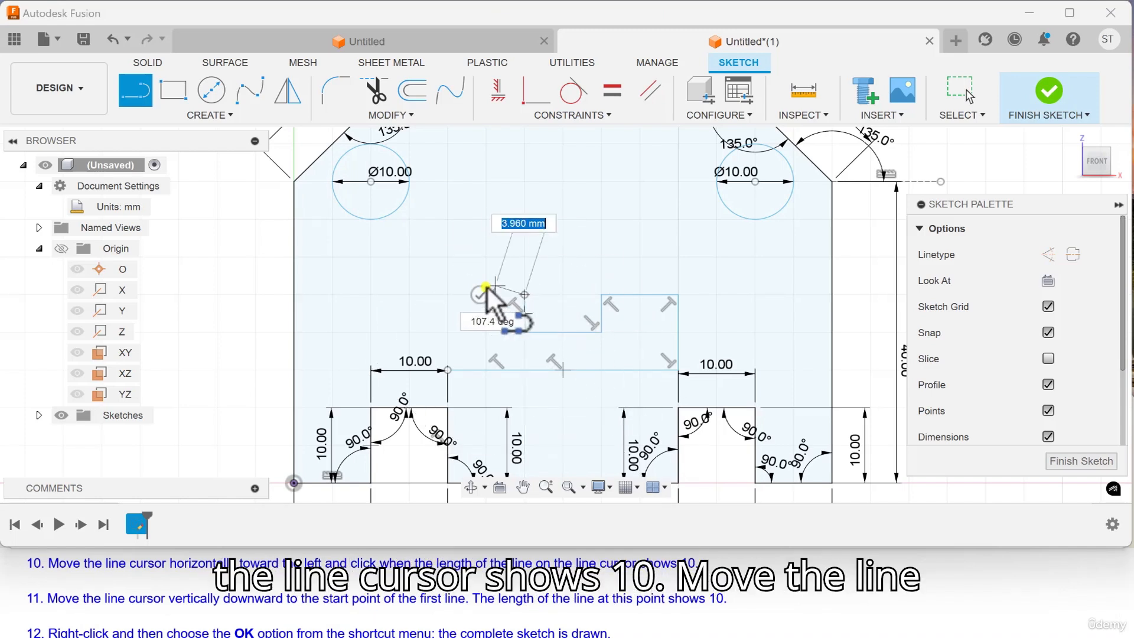
left_click(448, 295)
scroll(95, 576, "down", 1)
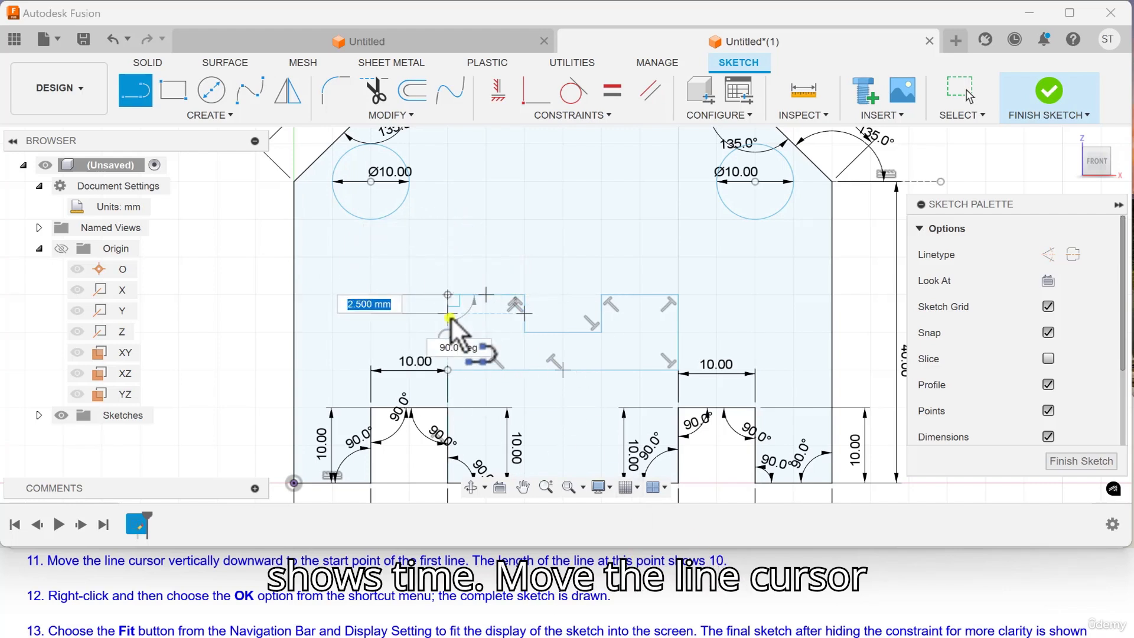
left_click(447, 369)
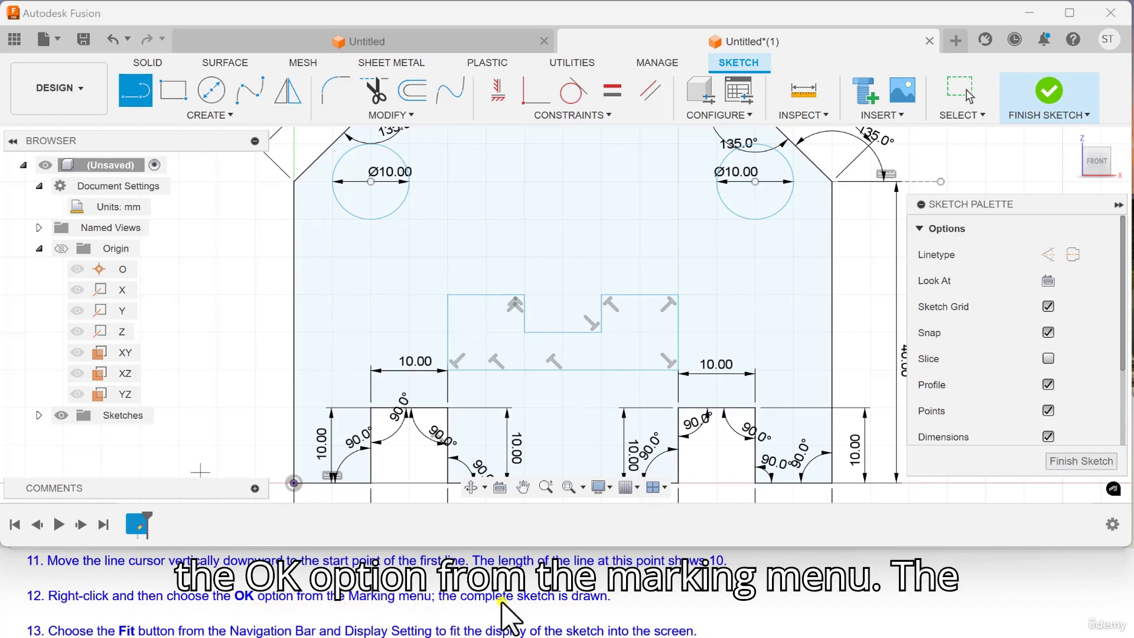
right_click(191, 230)
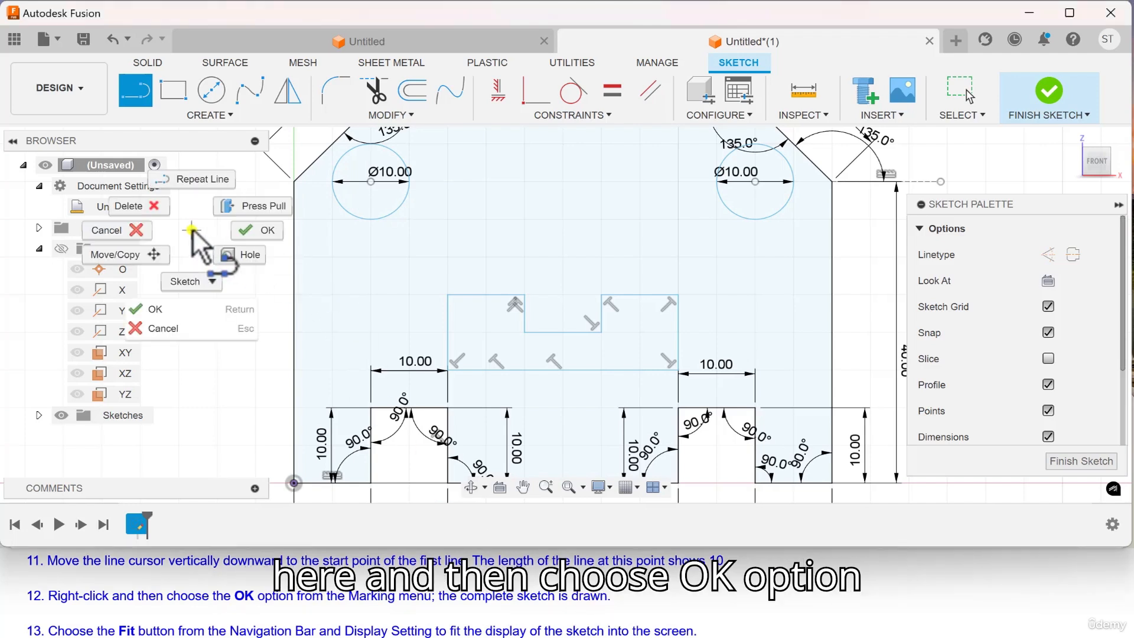
left_click(248, 232)
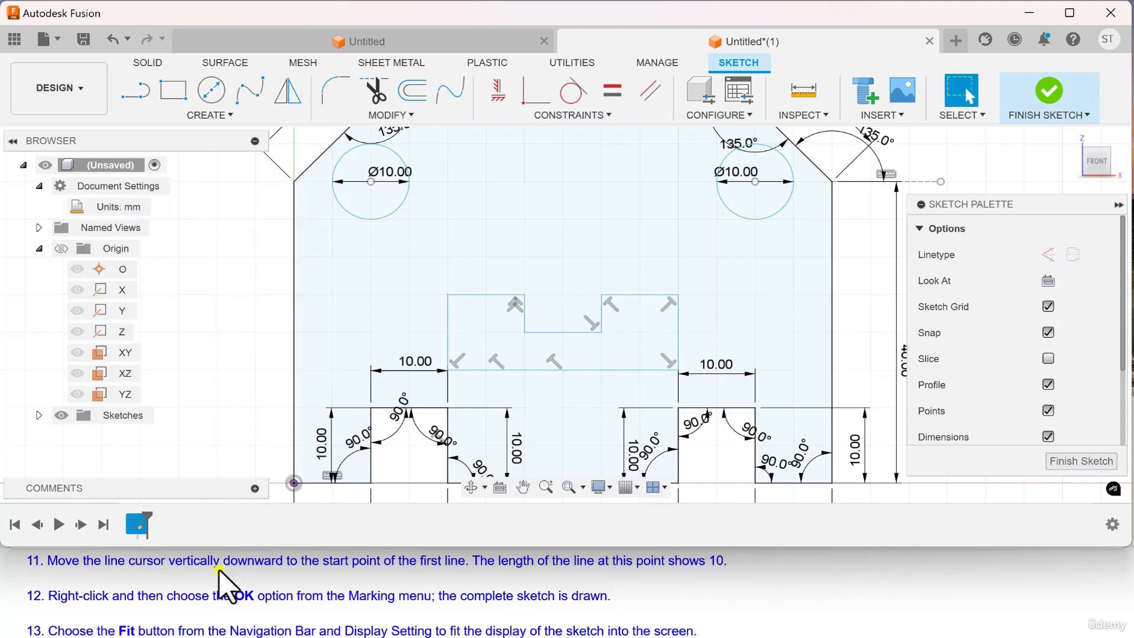
Fit the whole sketch in the view and finish the sketch.
scroll(212, 600, "down", 1)
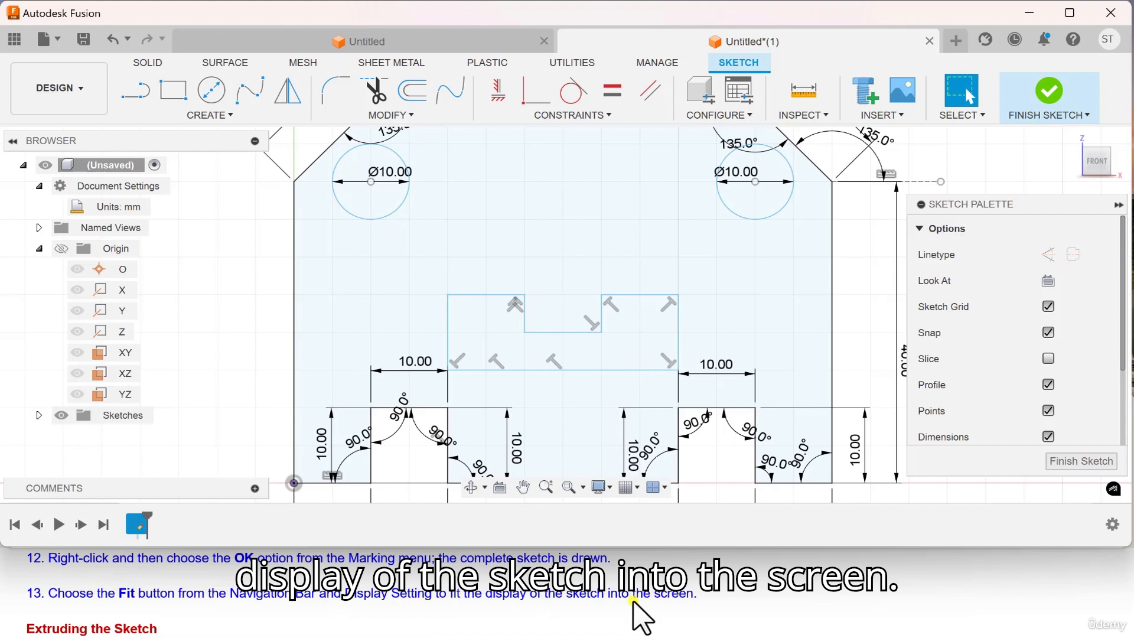
left_click(585, 486)
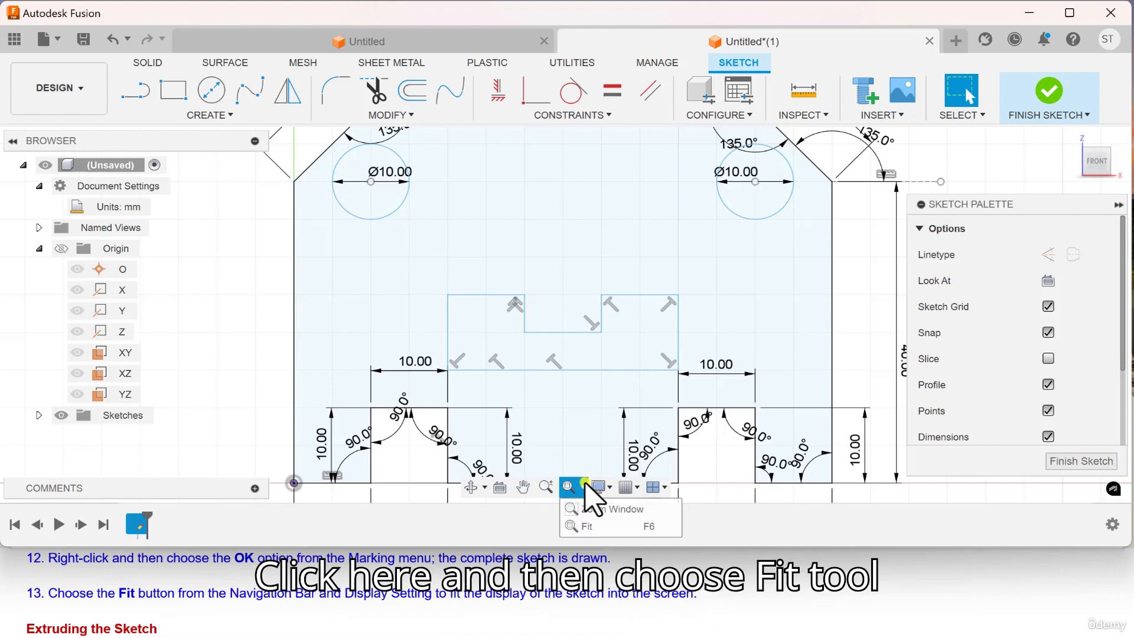
left_click(587, 525)
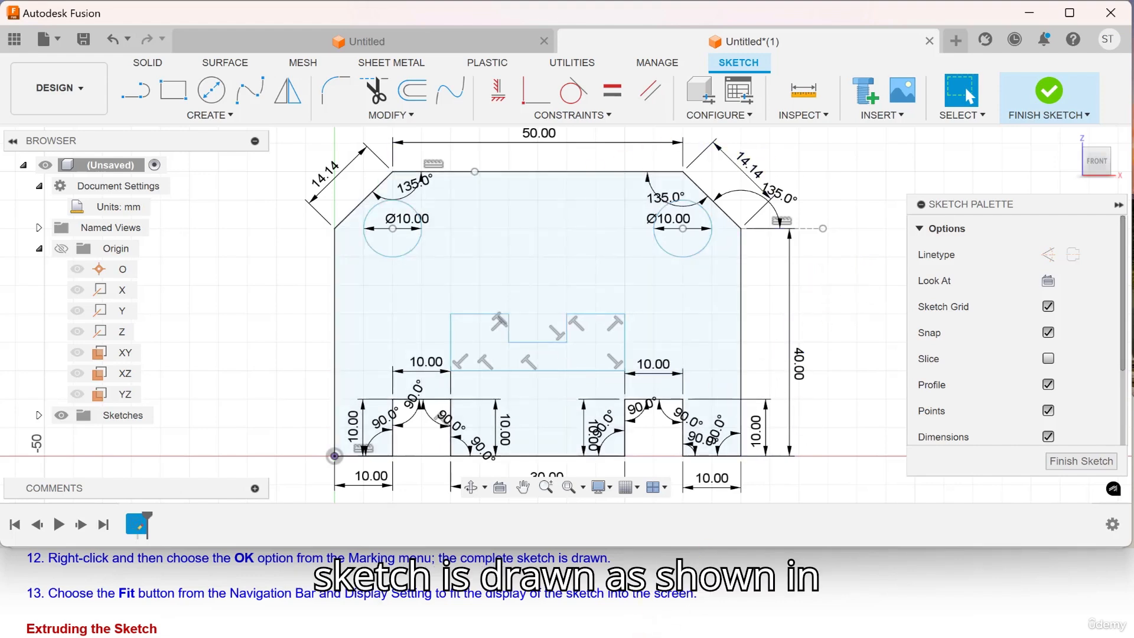
key("alt+Tab")
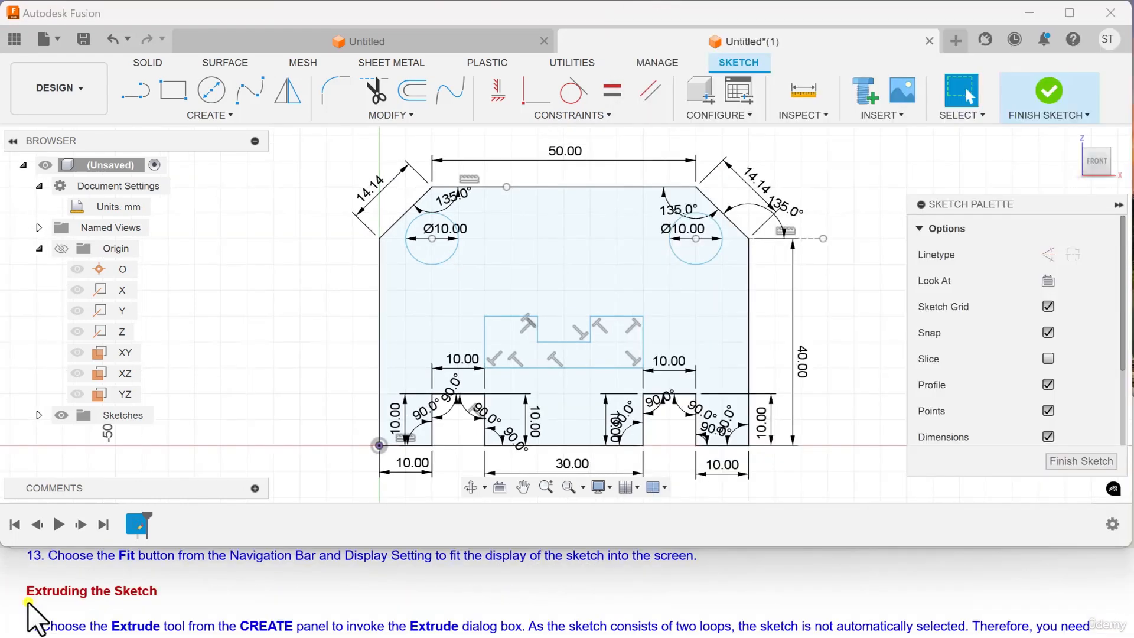
scroll(146, 592, "down", 1)
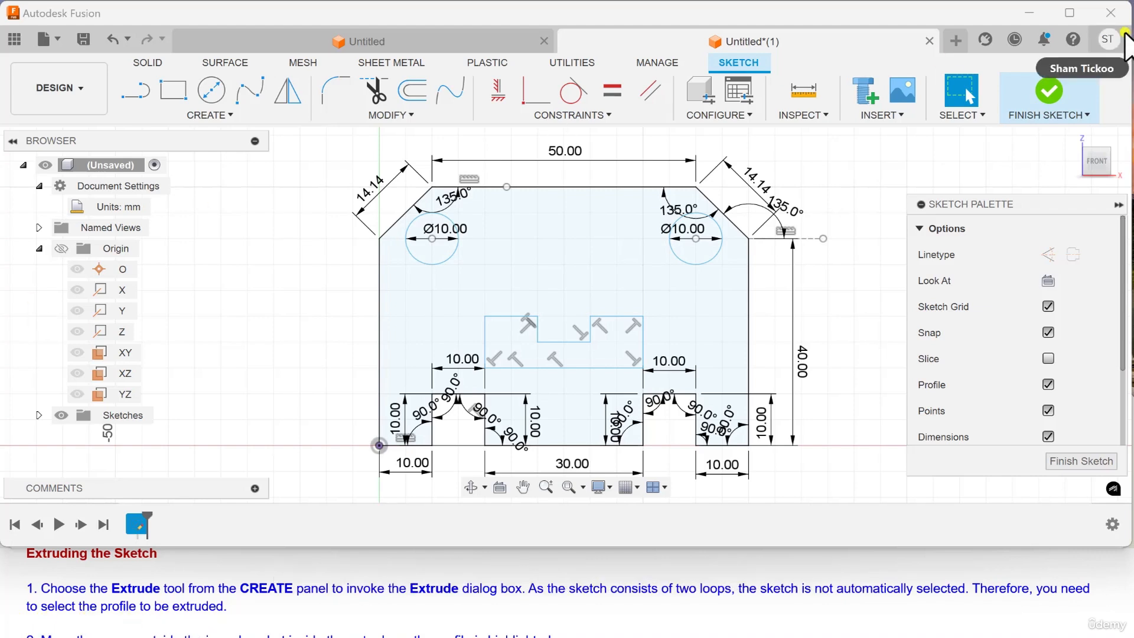
left_click(1052, 96)
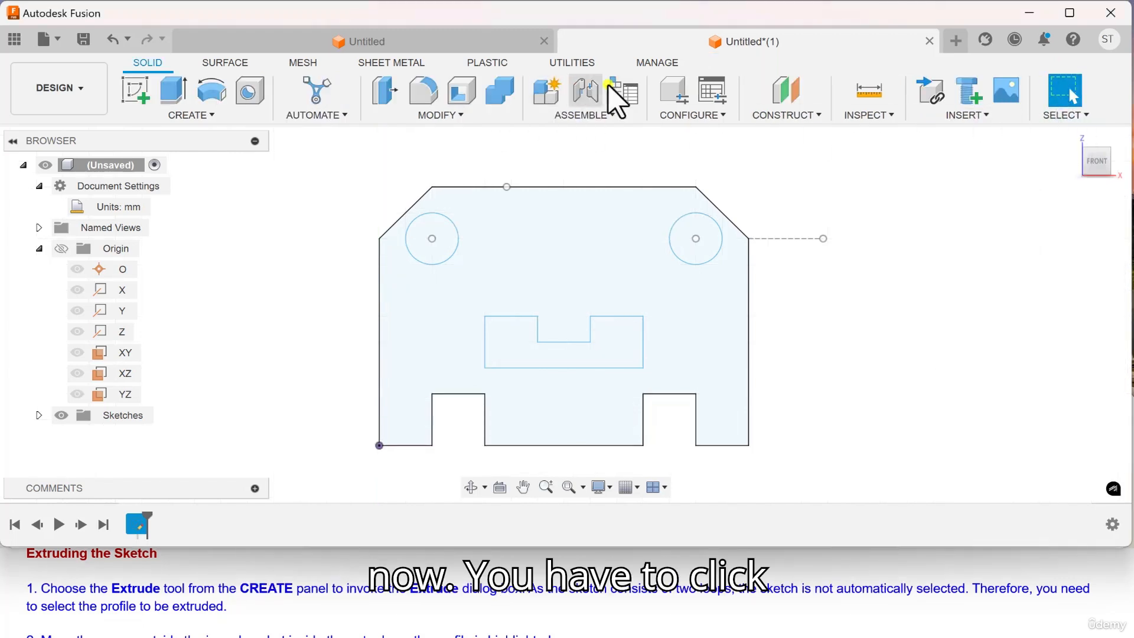
Extrude the block profile, leaving out the two circles and the inner cavity, by 20 mm as a new body.
left_click(1072, 140)
left_click(234, 41)
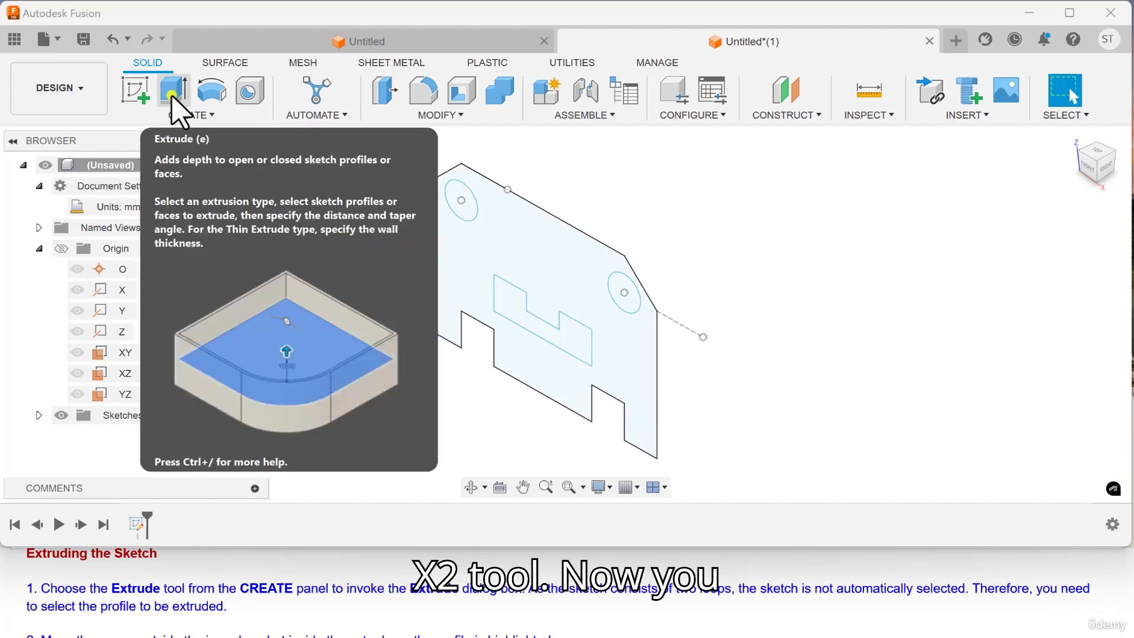
left_click(173, 96)
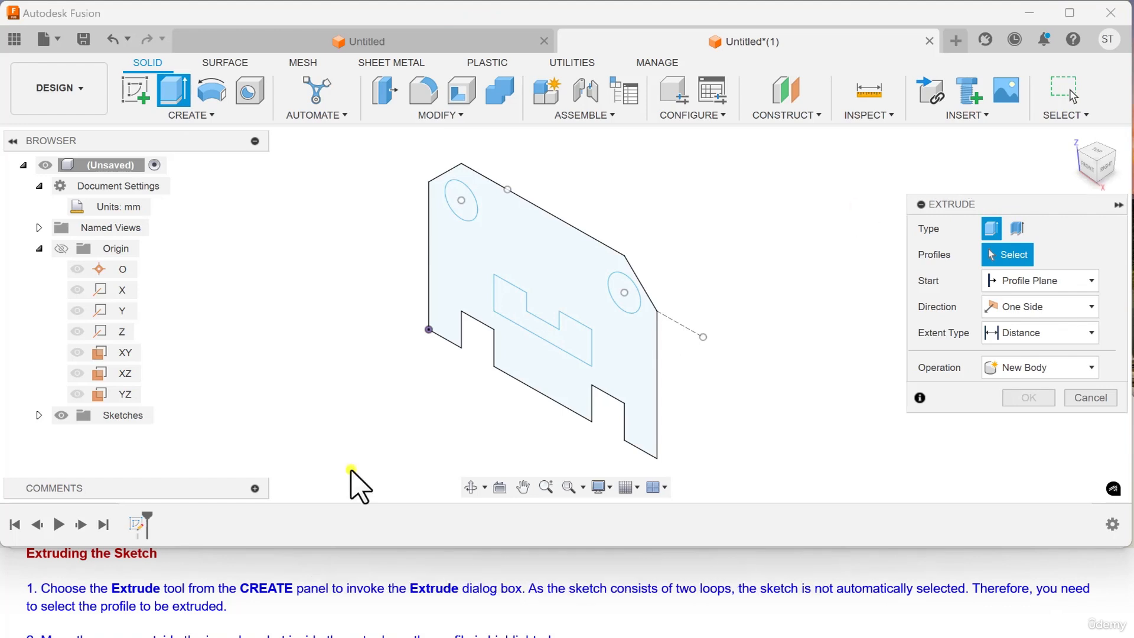
scroll(46, 601, "down", 1)
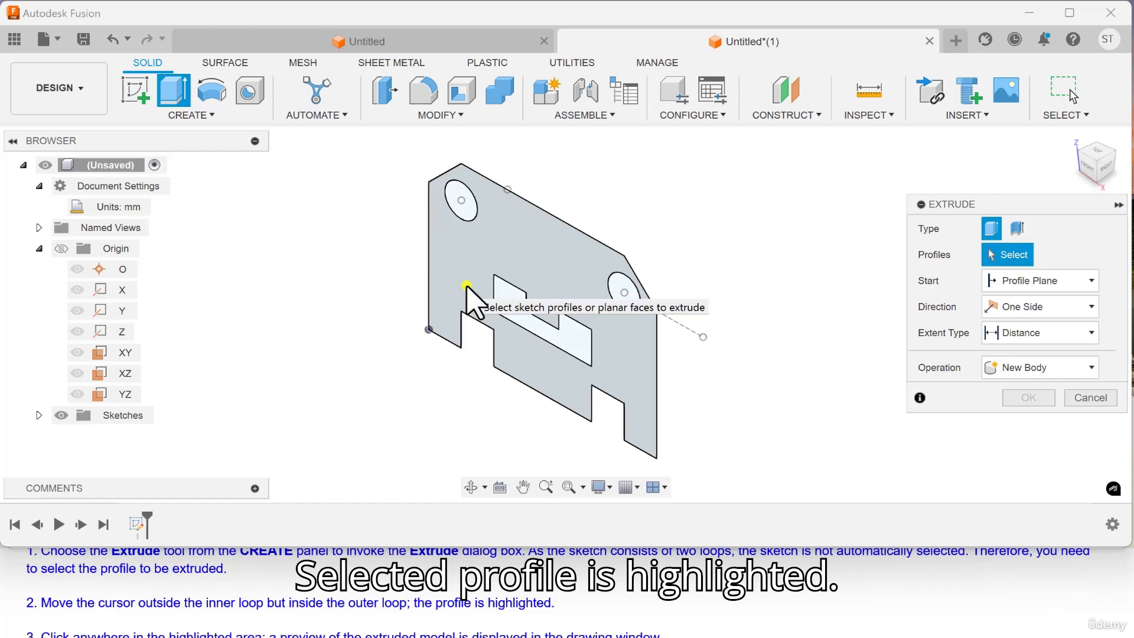
scroll(288, 582, "down", 3)
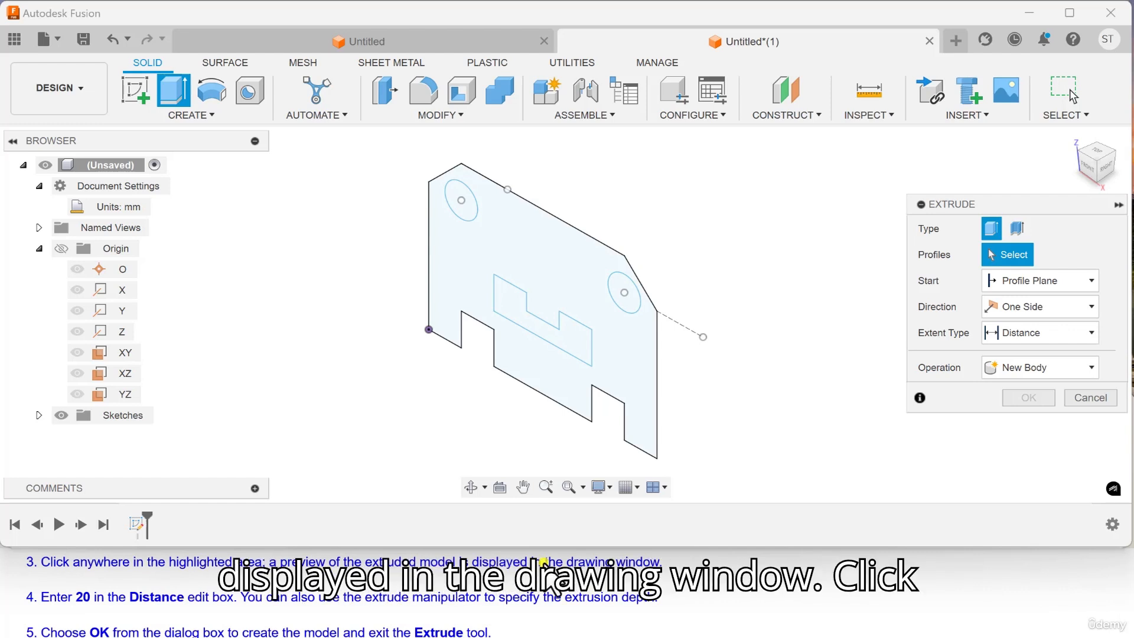
left_click(466, 294)
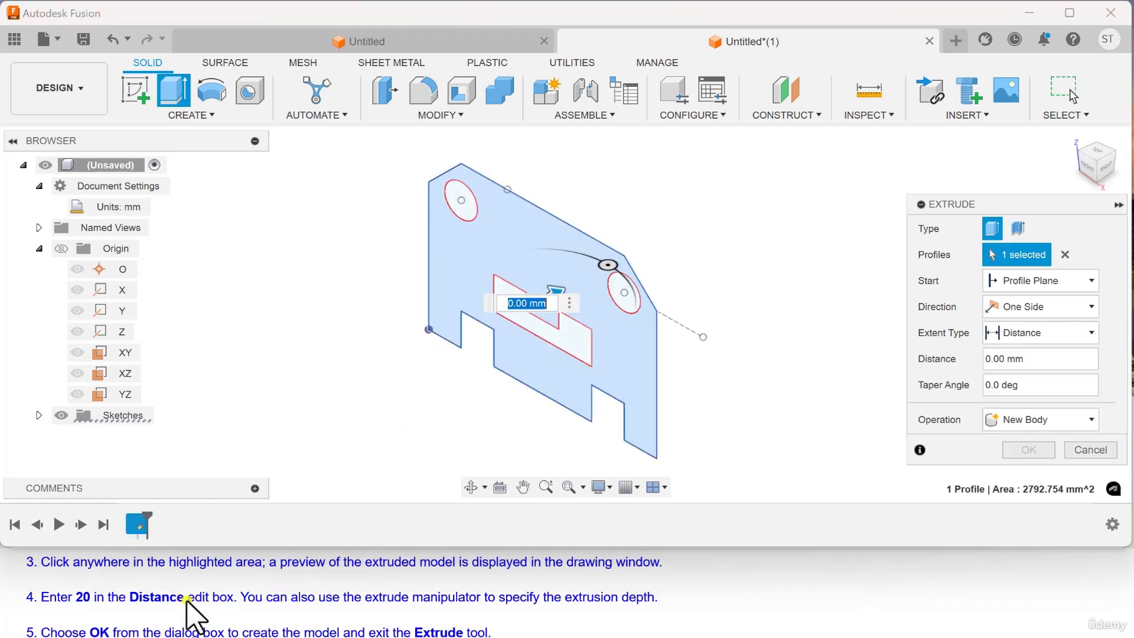
scroll(195, 611, "down", 1)
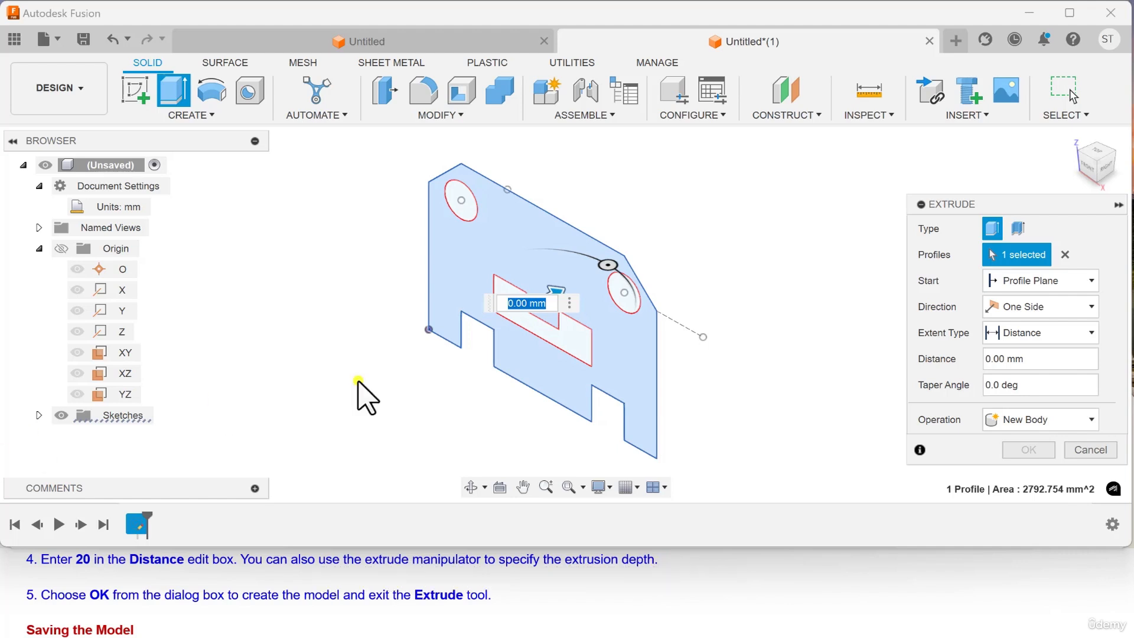
left_click(1016, 358)
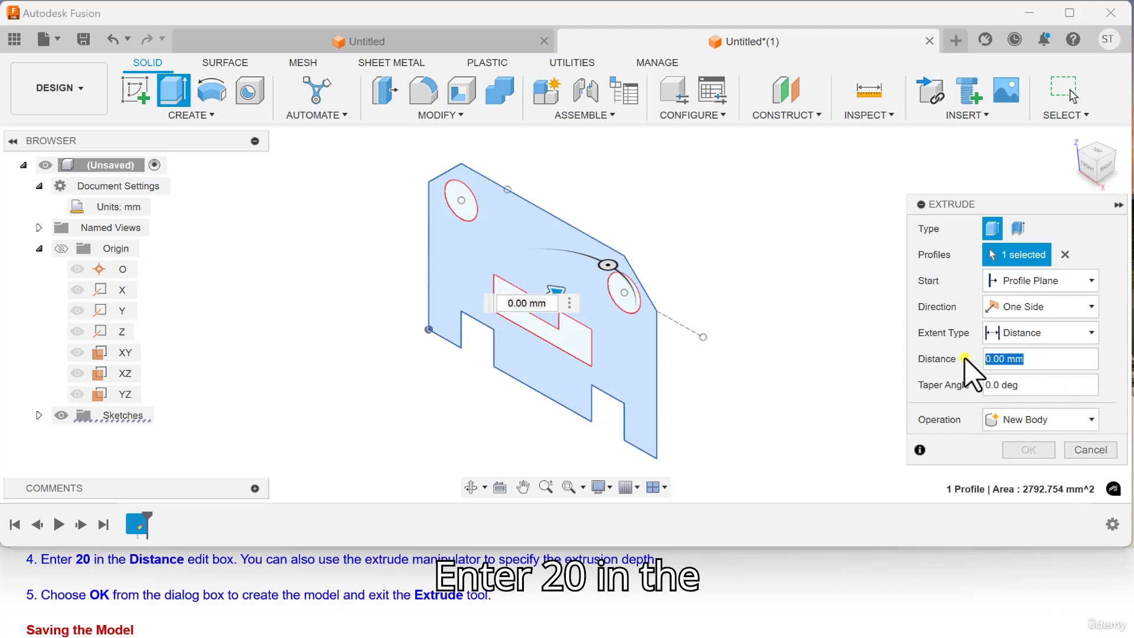
type("20")
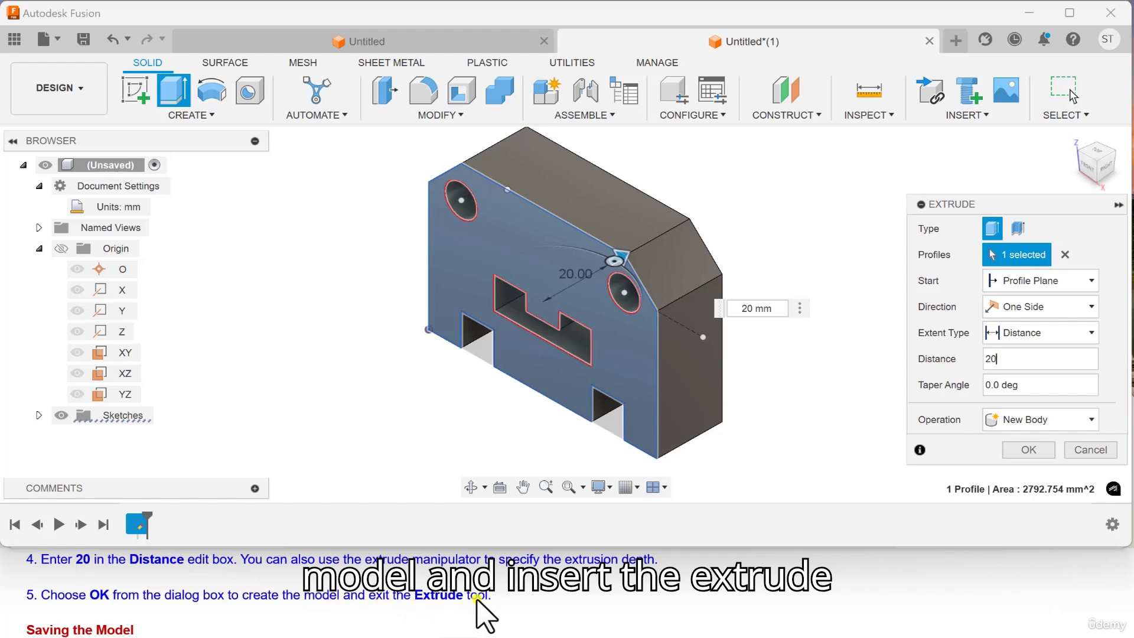
left_click(1029, 450)
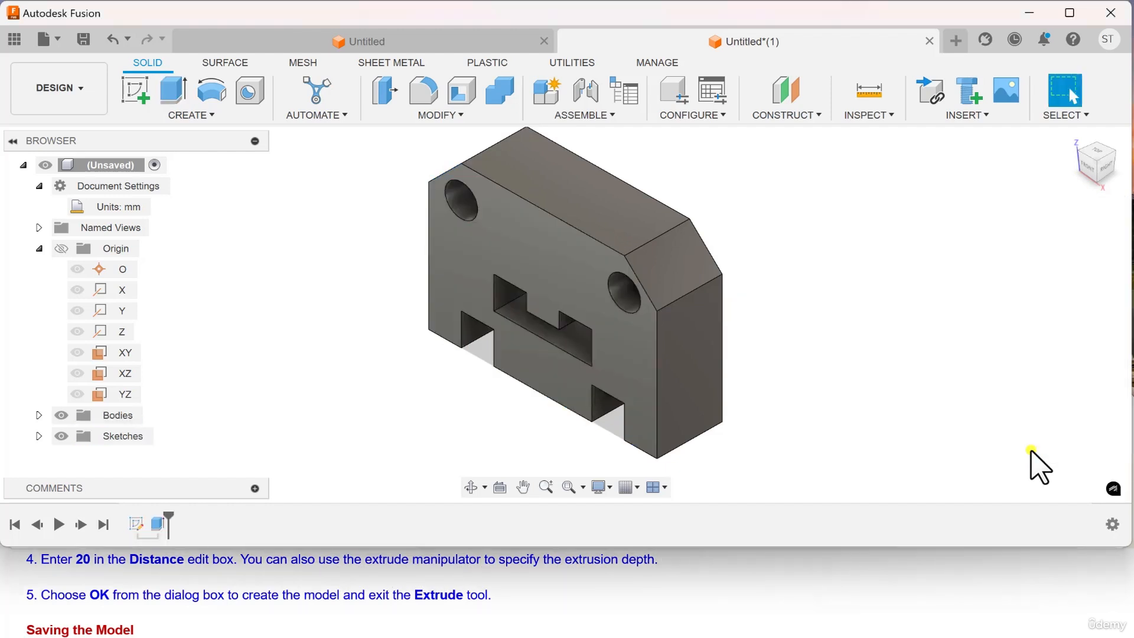
Start saving the model and name it c02_Tut_04.
scroll(278, 614, "down", 1)
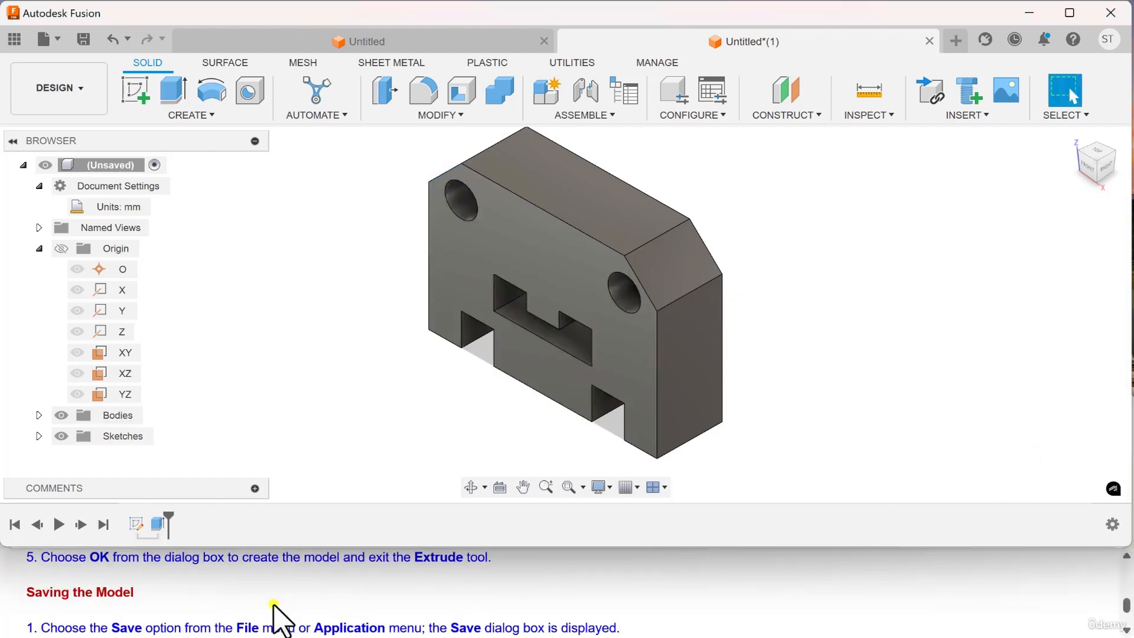
scroll(130, 600, "down", 1)
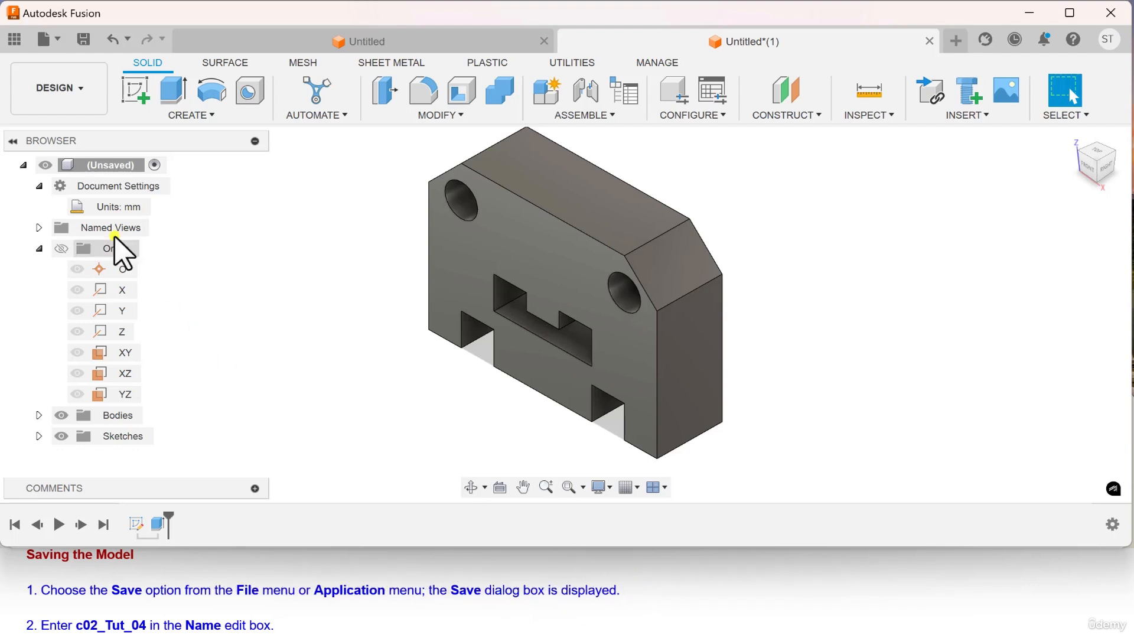
left_click(51, 39)
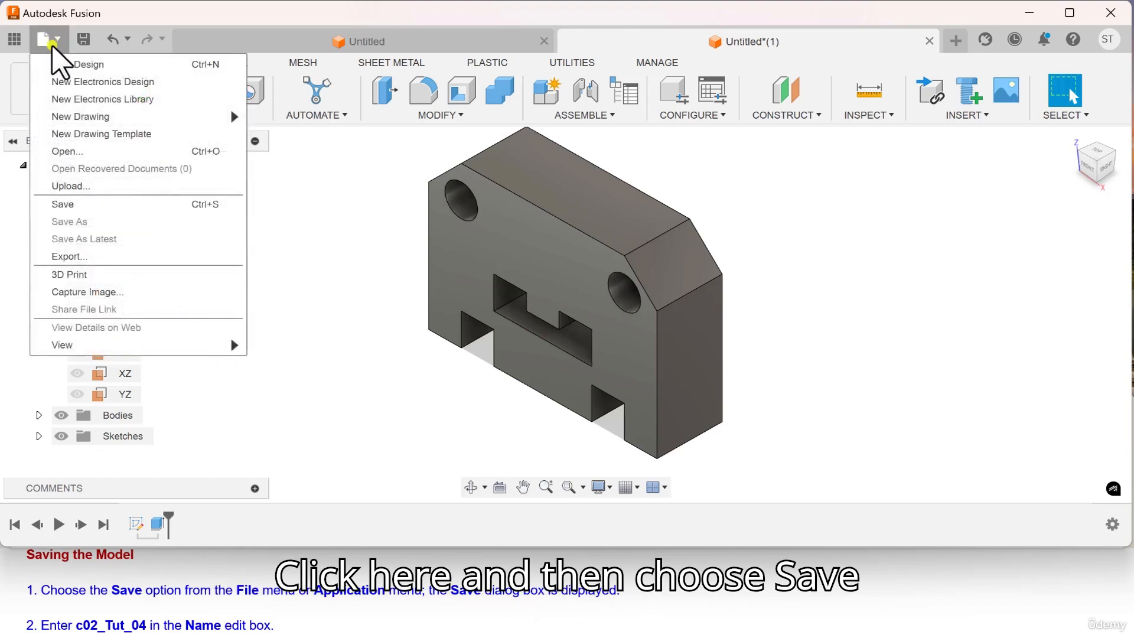
left_click(64, 205)
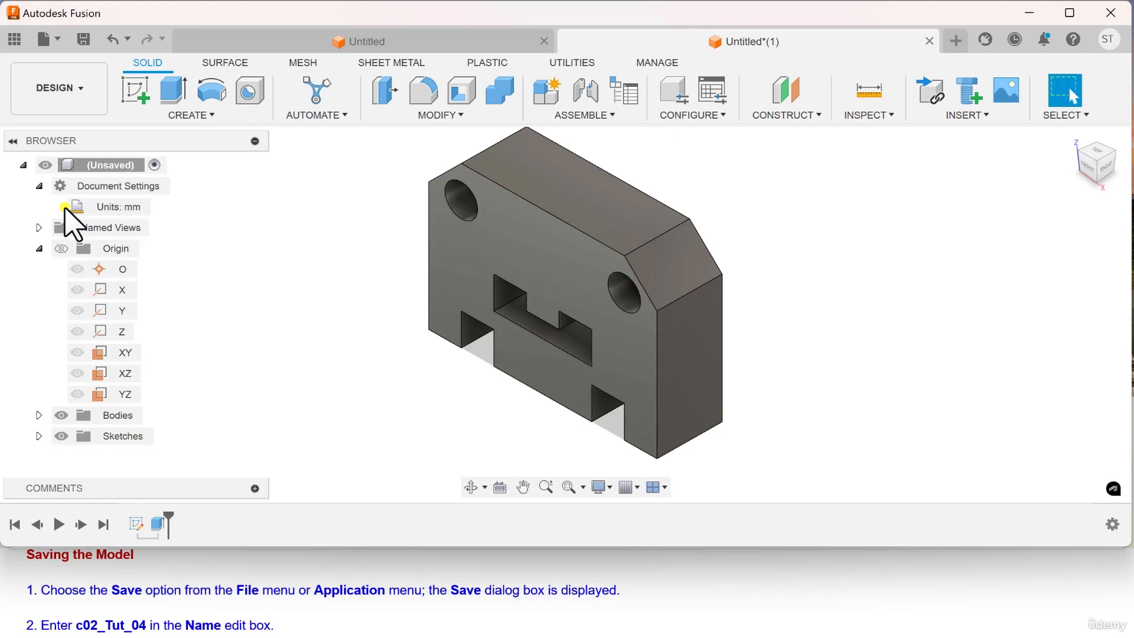
key("ctrl+s")
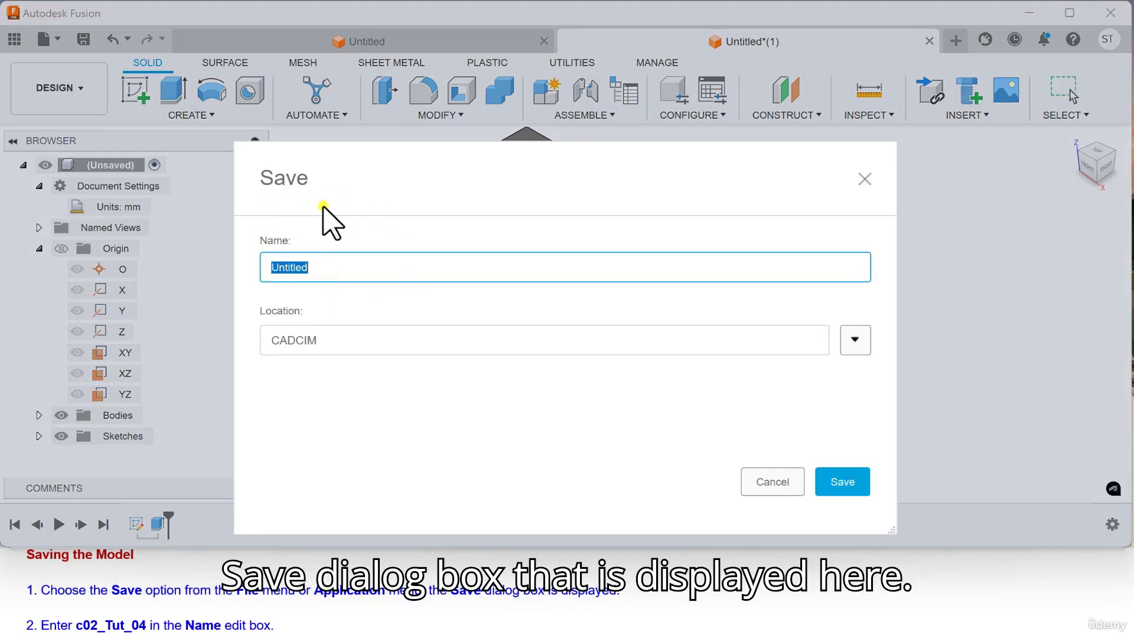
left_click_drag(384, 203, 368, 118)
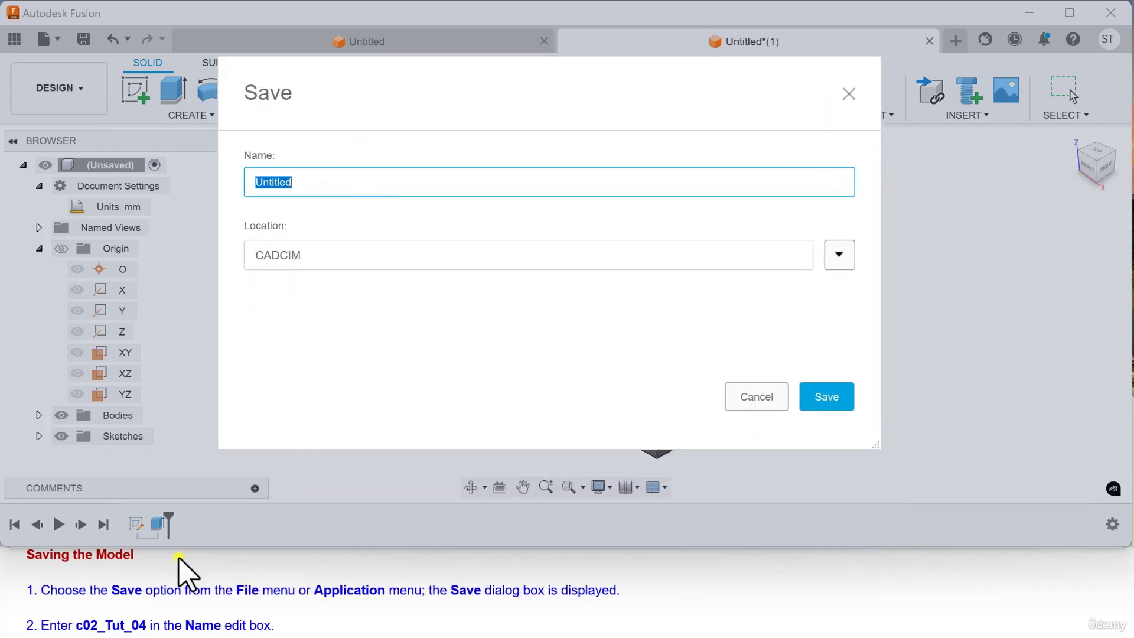
scroll(172, 567, "down", 1)
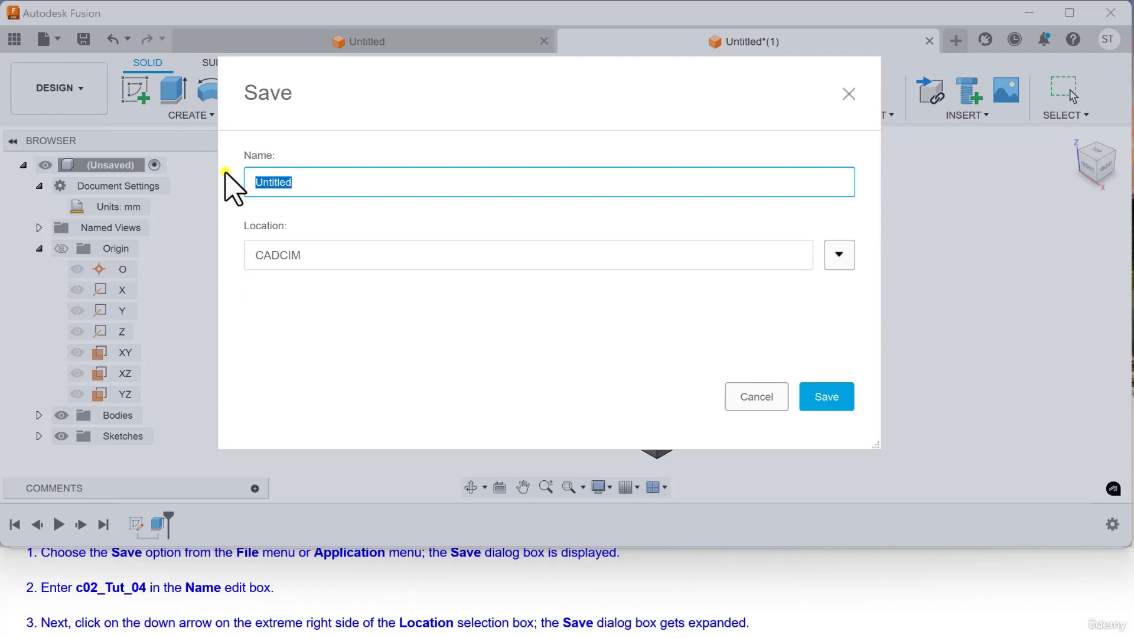
type("02_Tut_04")
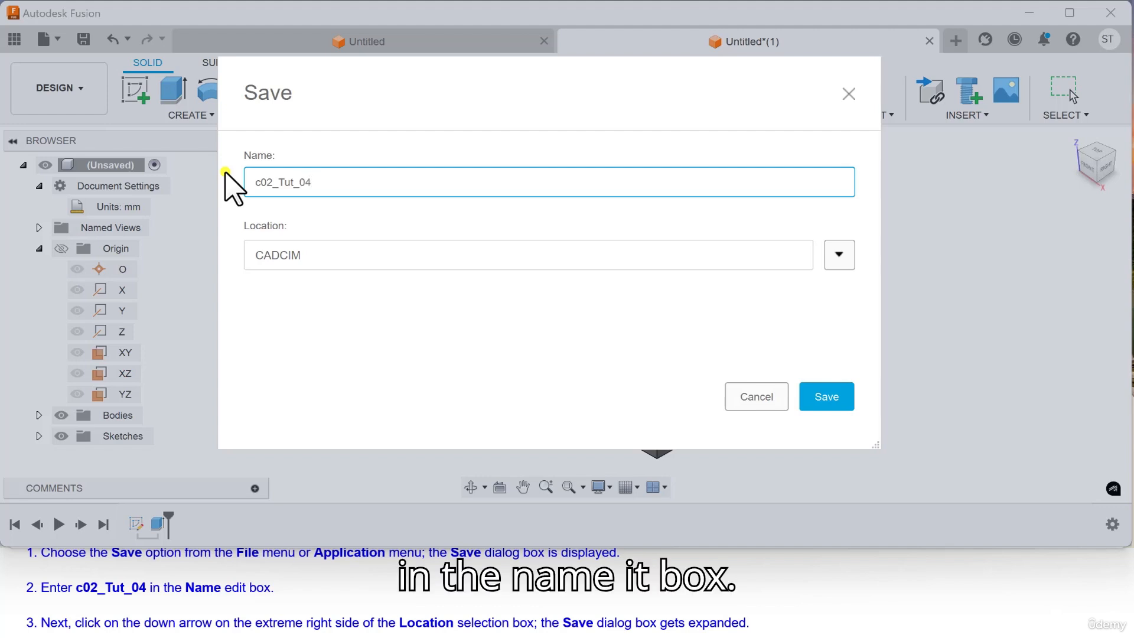
Choose the CADCIM project as the location for c02_Tut_04 and save the model there.
scroll(236, 613, "down", 1)
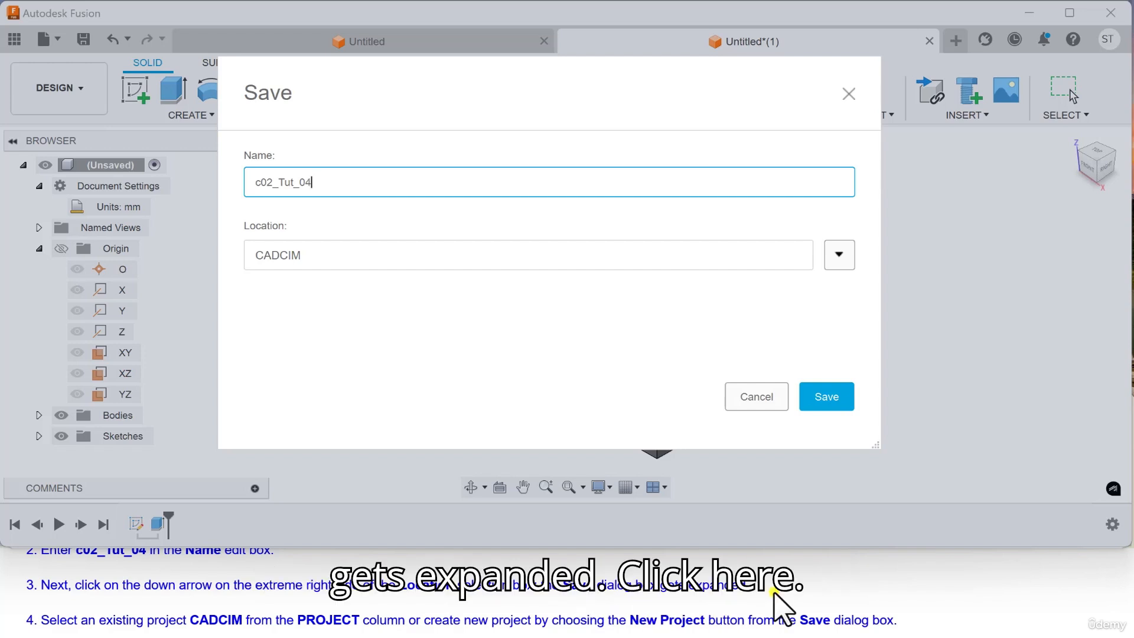
left_click(838, 258)
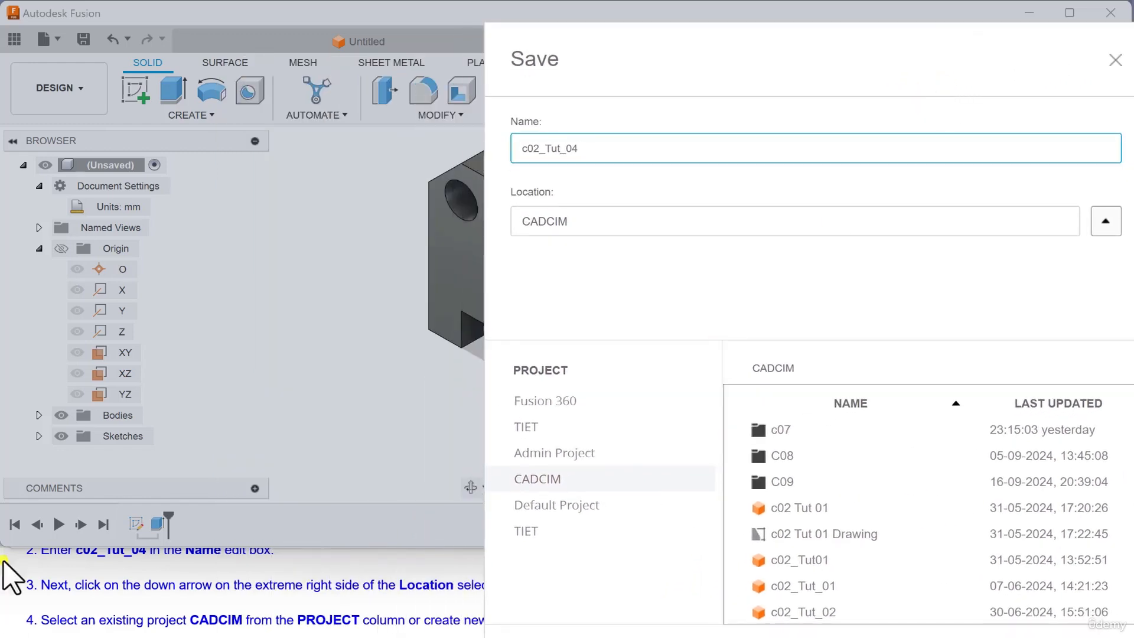
scroll(88, 595, "down", 1)
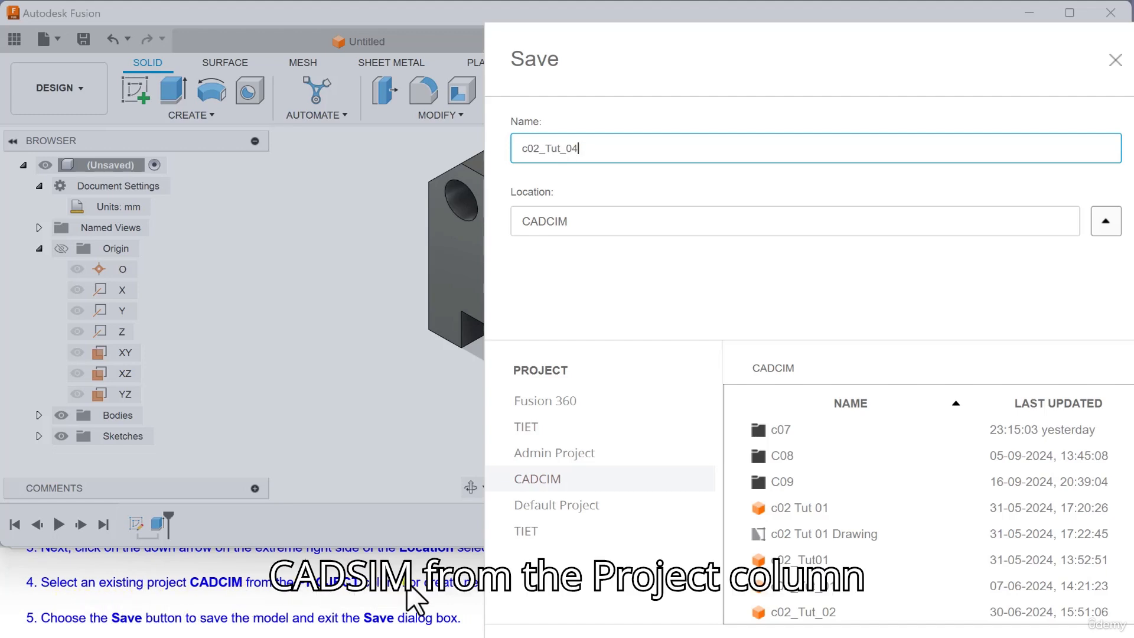
left_click_drag(1038, 91, 310, 142)
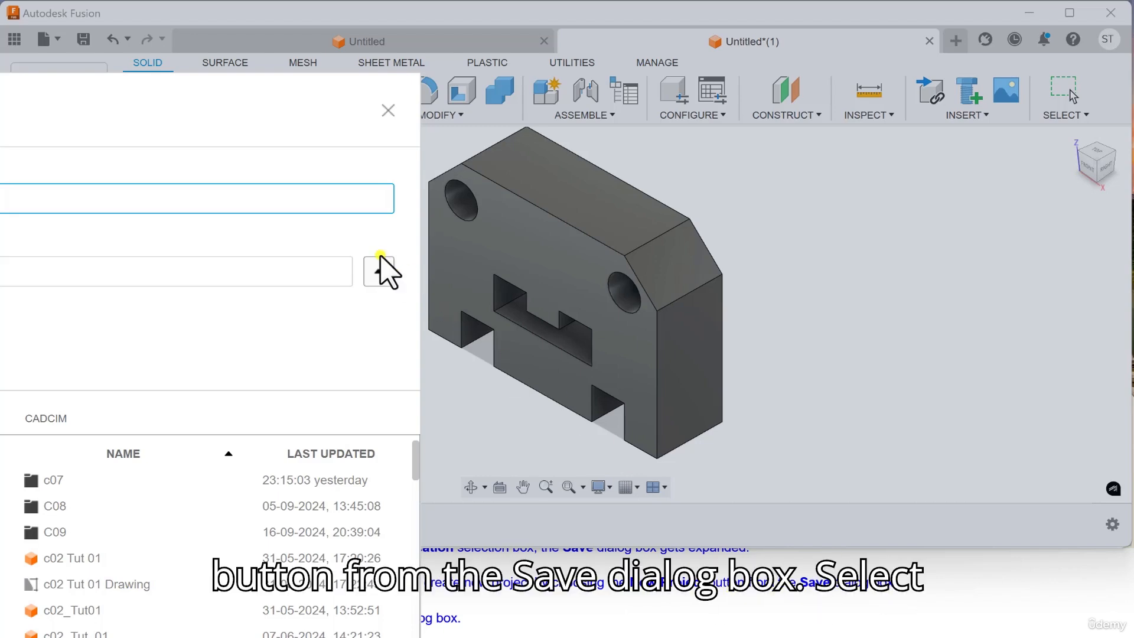
left_click_drag(274, 140, 923, 93)
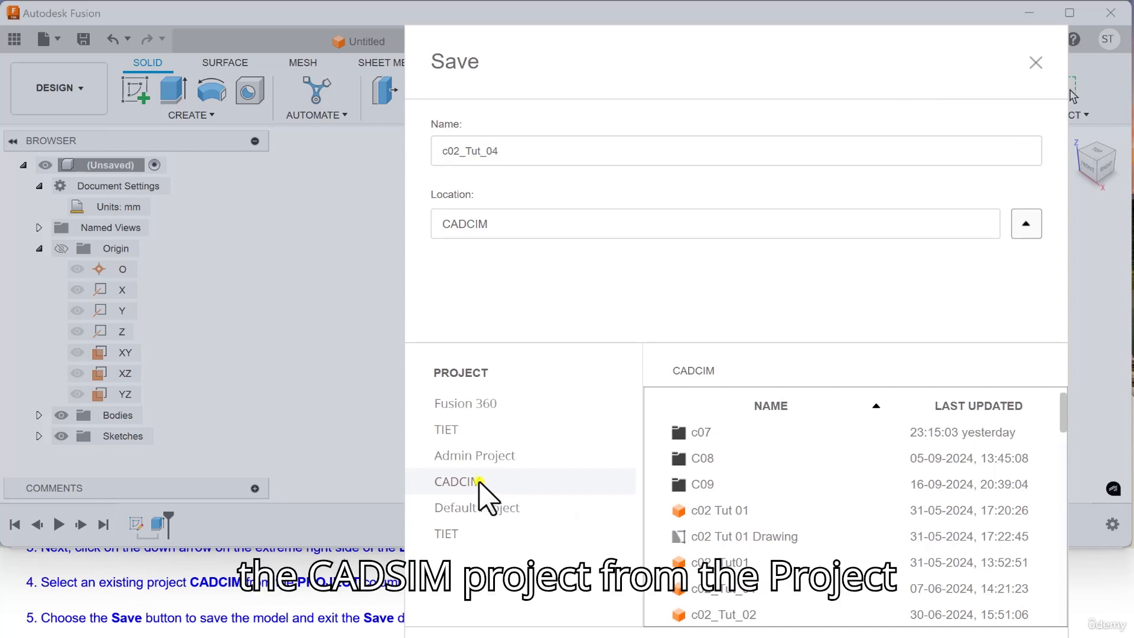
left_click_drag(990, 79, 954, 11)
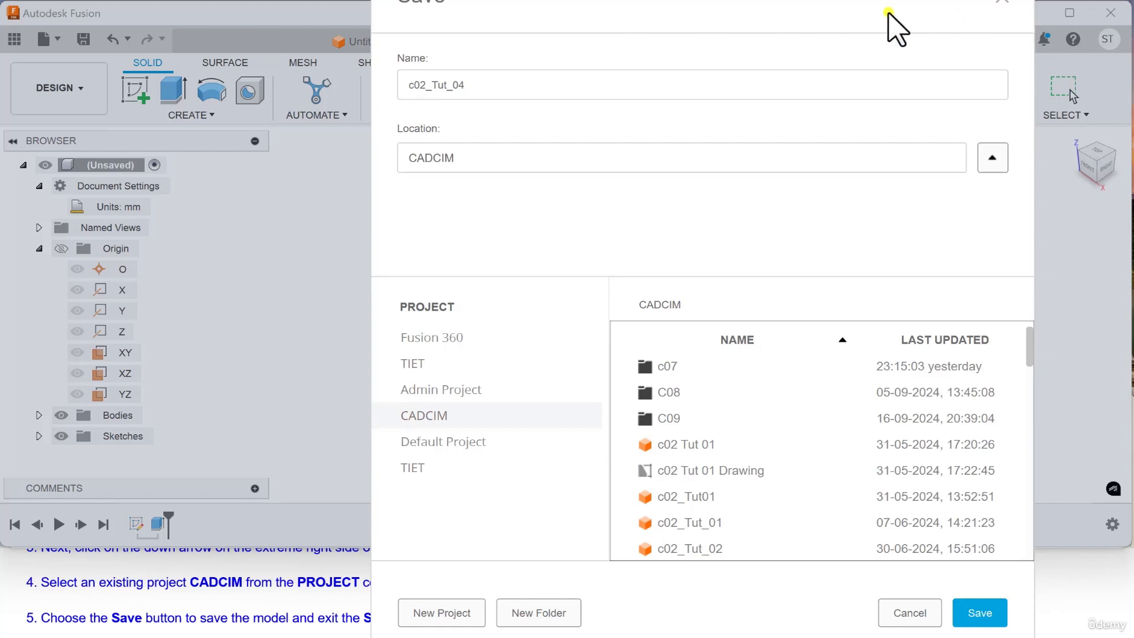
left_click_drag(886, 10, 1007, 31)
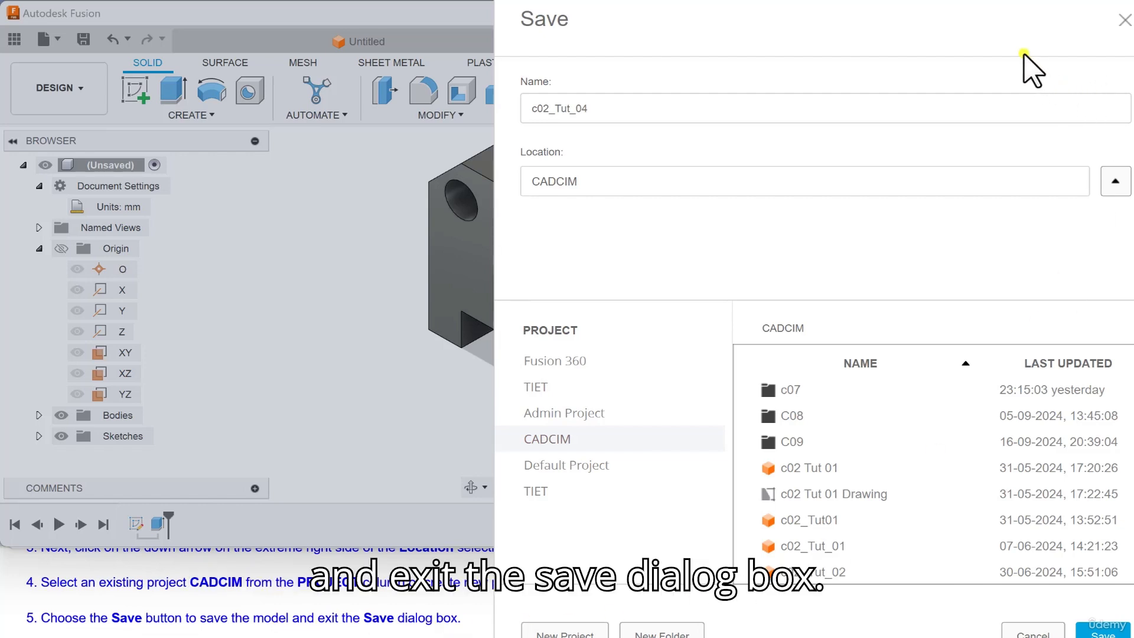
left_click_drag(1022, 65, 969, 15)
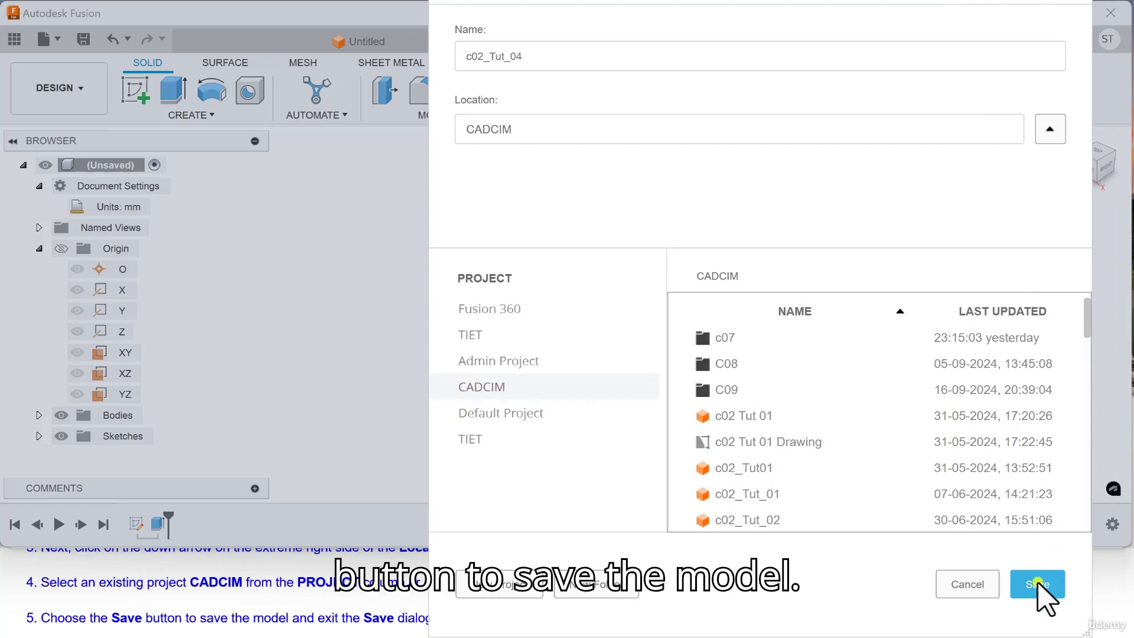
left_click(1038, 585)
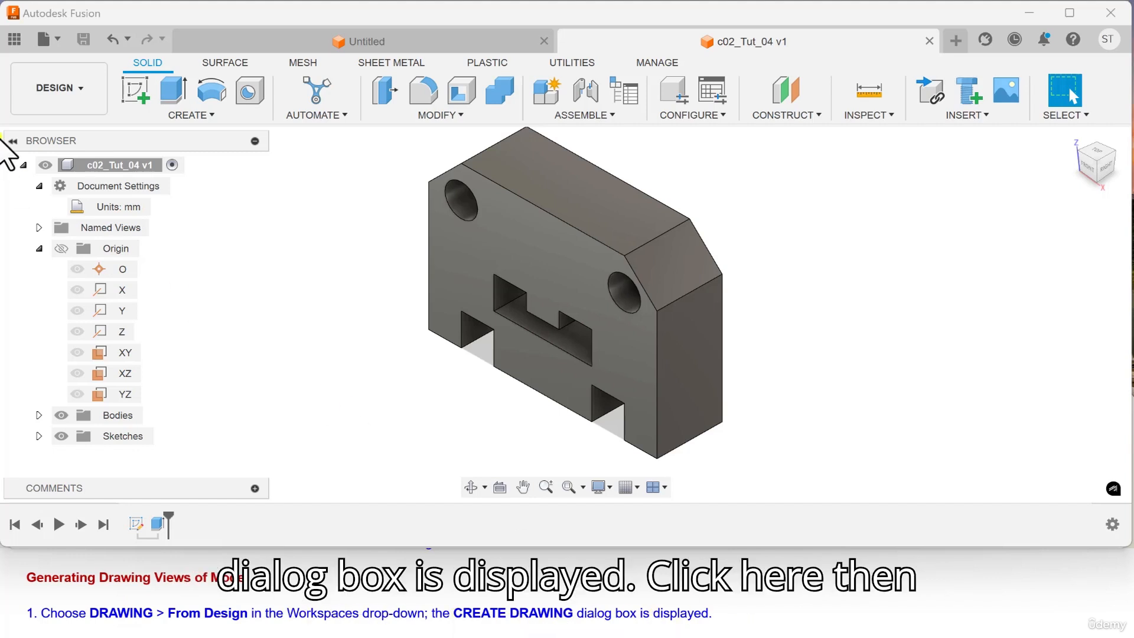
Create a new manual drawing from the design with the full assembly, no template, ISO standard, mm units and A3 sheet size.
left_click(70, 92)
mouse_move(74, 325)
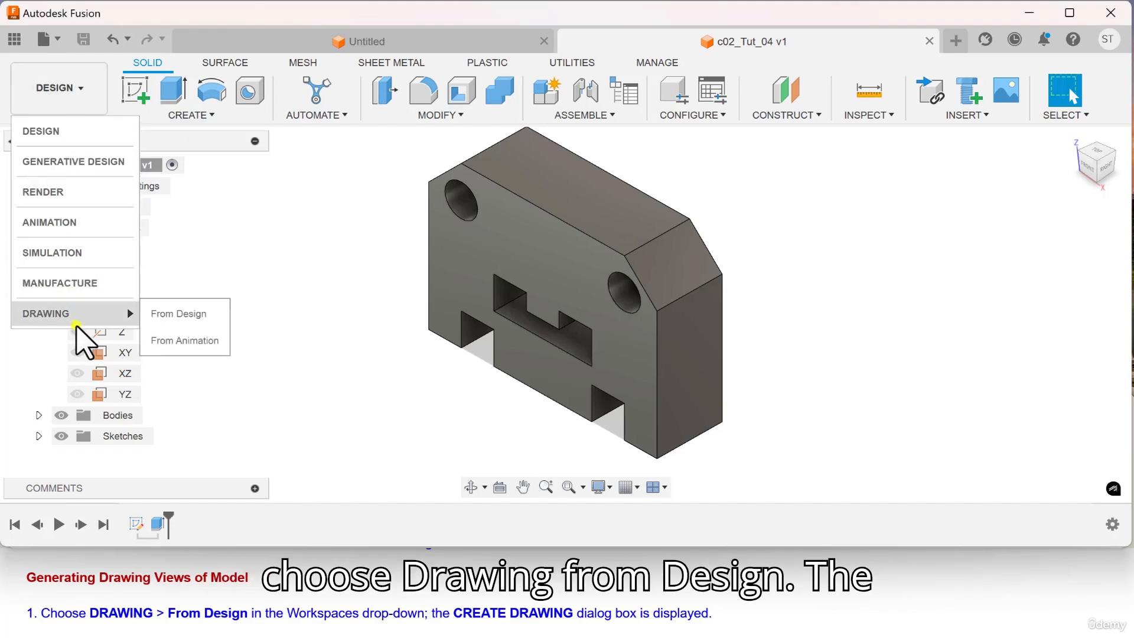
left_click(174, 313)
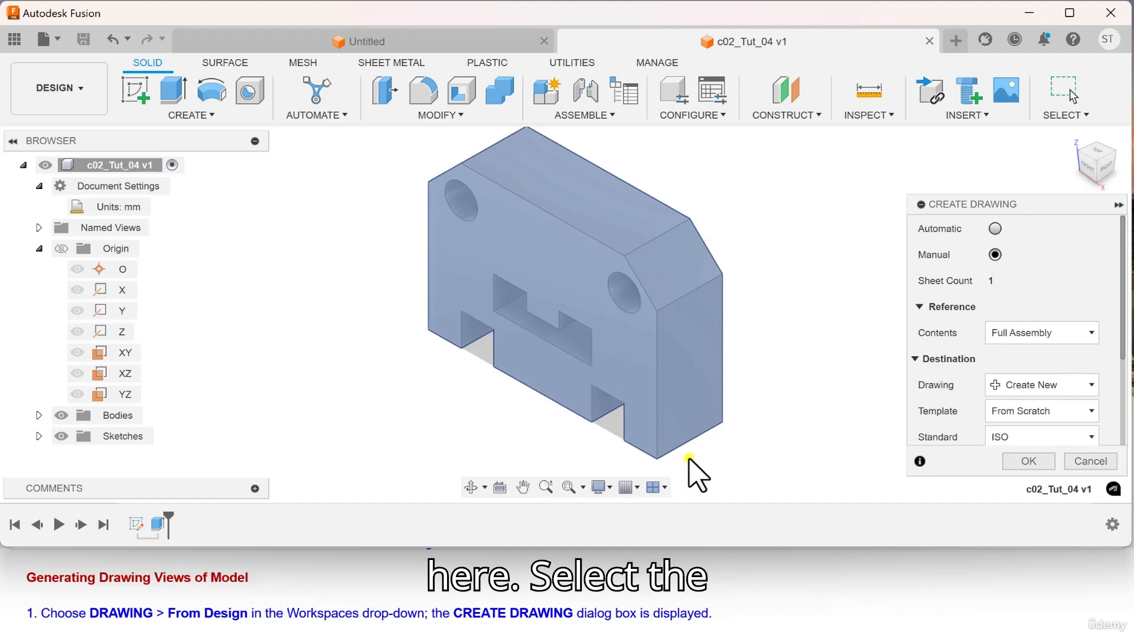
scroll(325, 617, "down", 3)
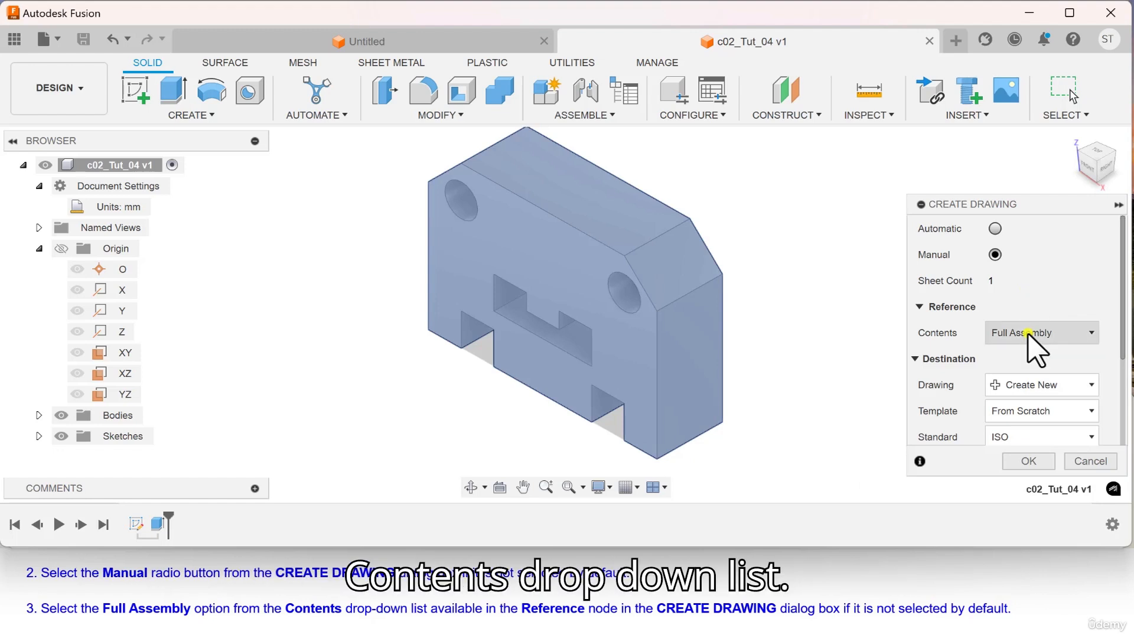
scroll(461, 602, "down", 1)
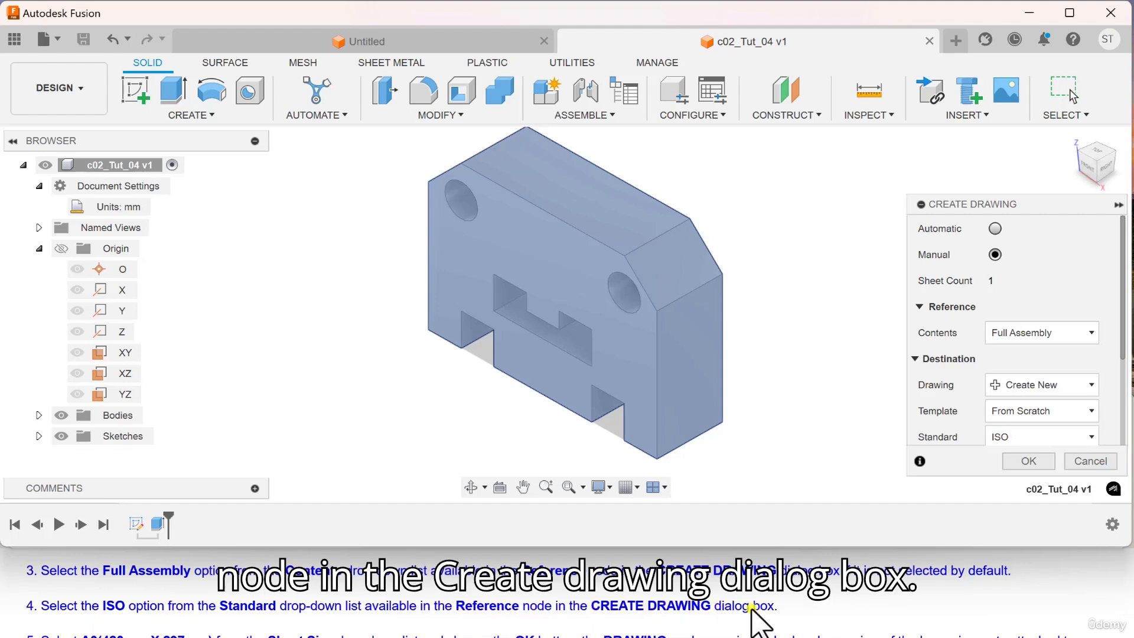
scroll(1072, 395, "down", 2)
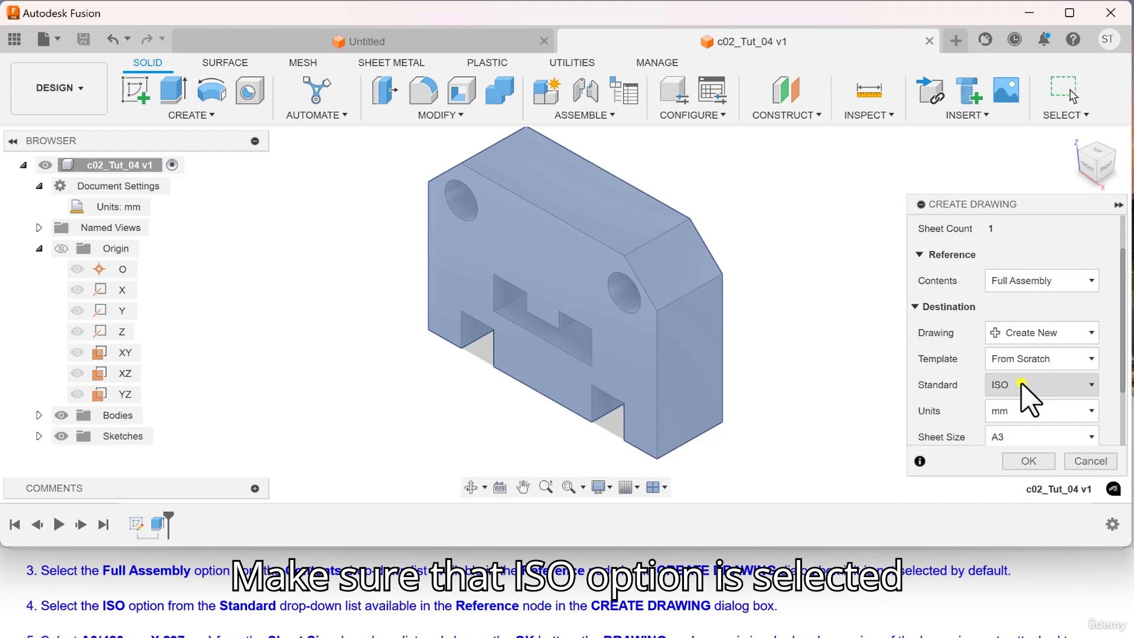
scroll(1031, 397, "down", 2)
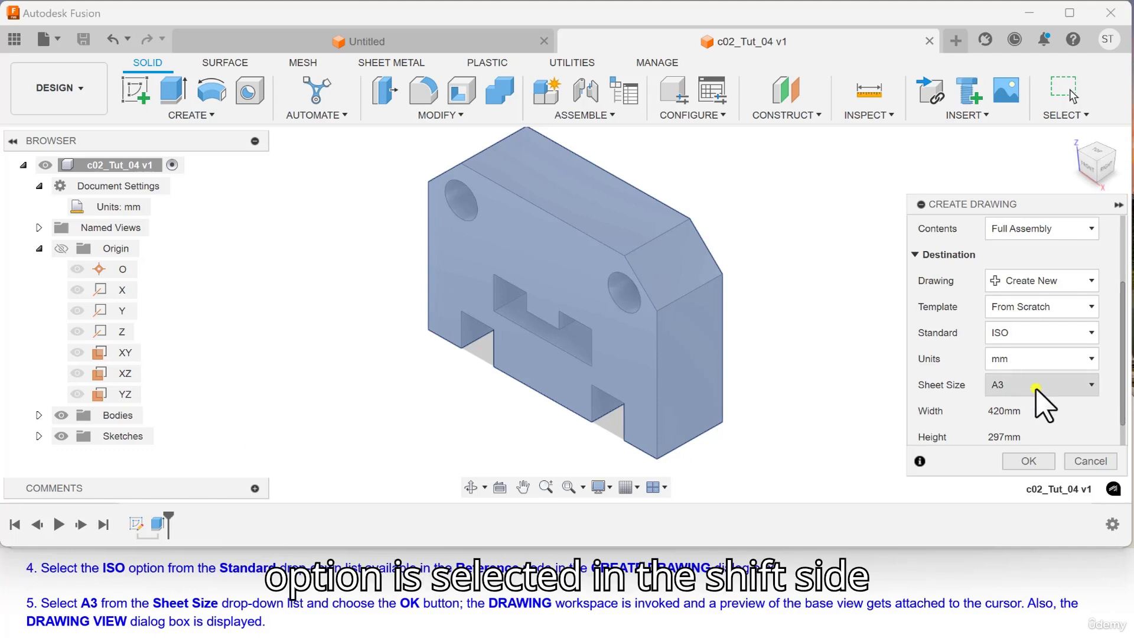
left_click(1018, 462)
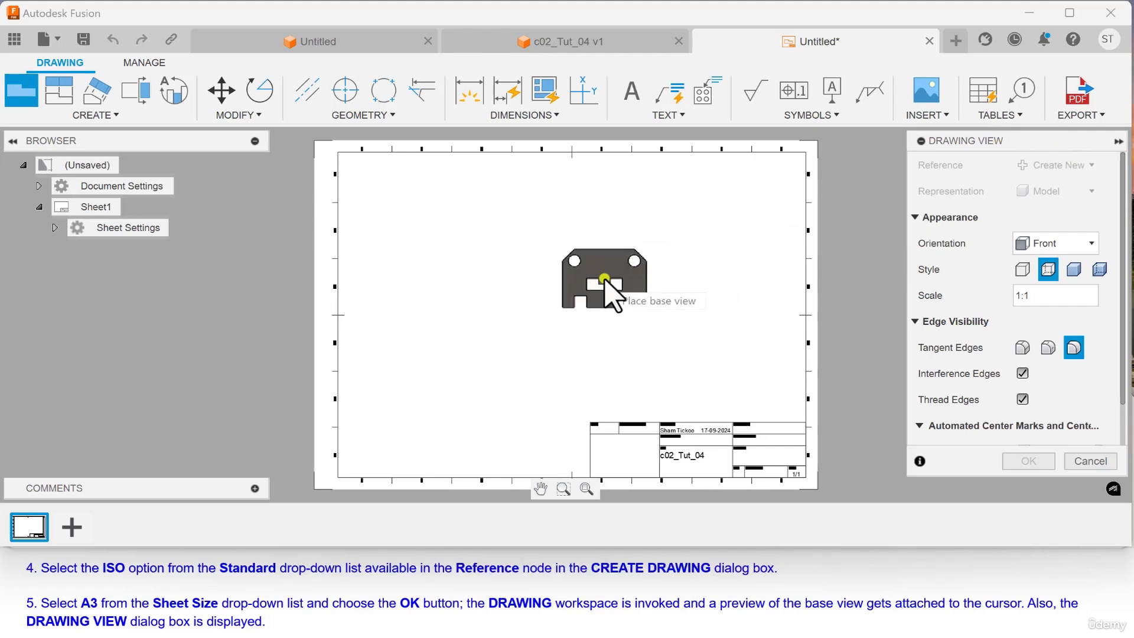
Place the block's front view as the base view at 1:1 in the lower-left area of the sheet.
scroll(230, 603, "down", 1)
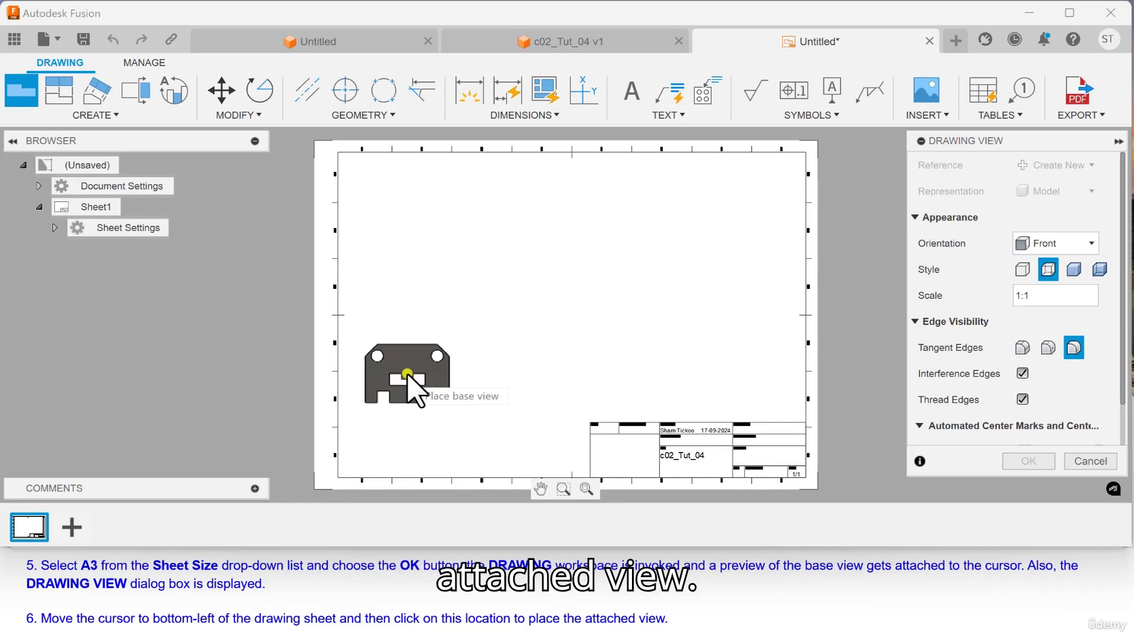
left_click(407, 374)
scroll(319, 618, "down", 1)
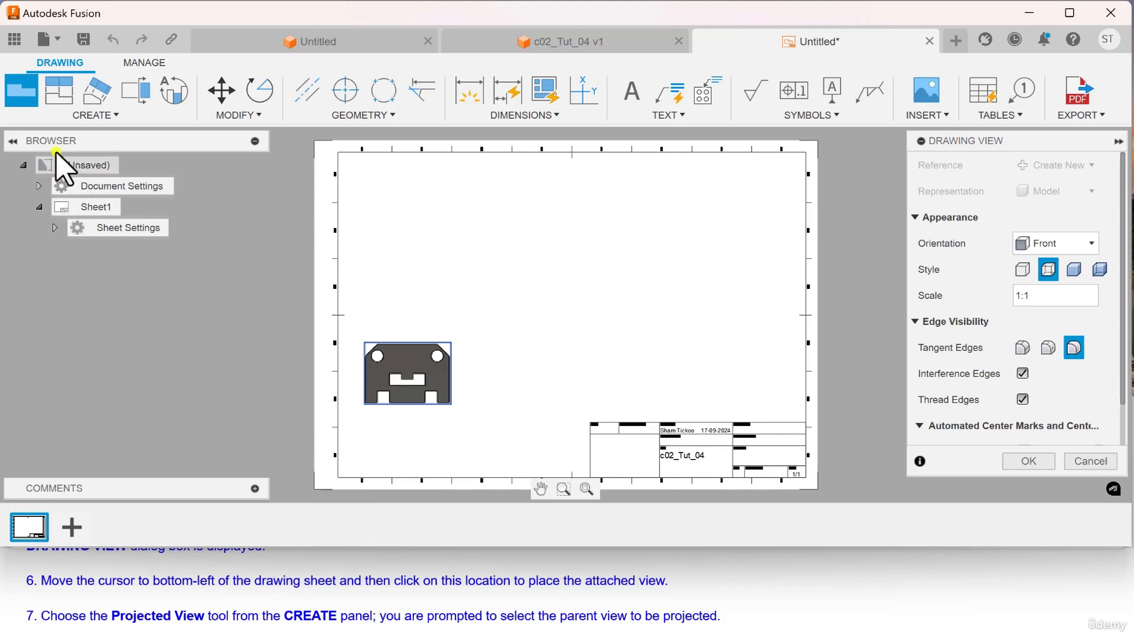
Start a Projected View from the front view and place the top view directly above it.
left_click(55, 96)
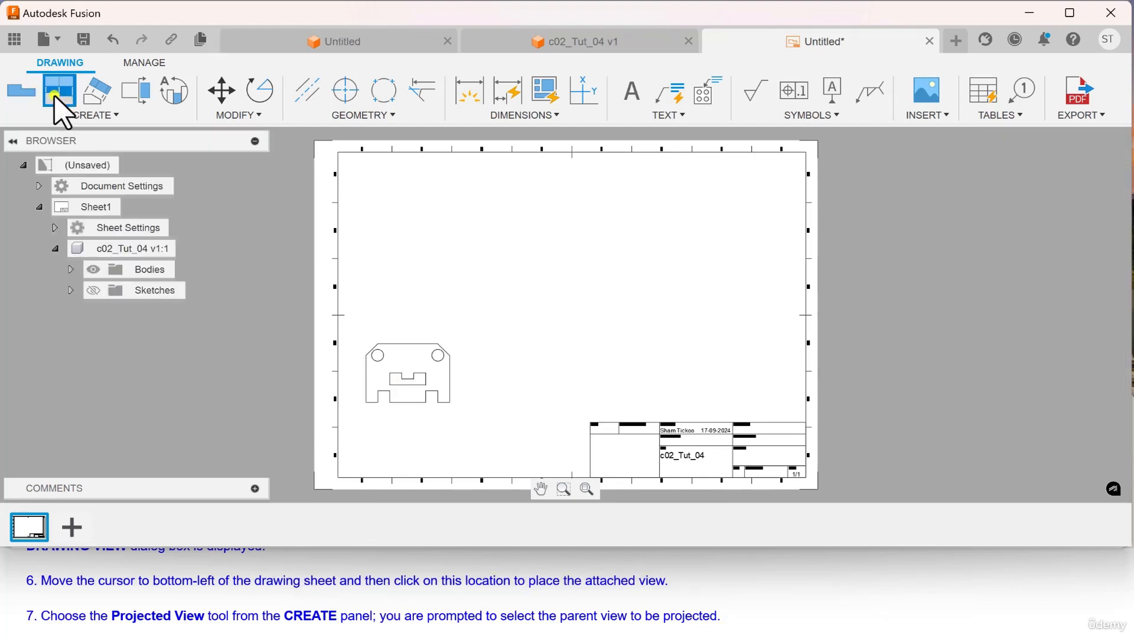
scroll(228, 609, "down", 1)
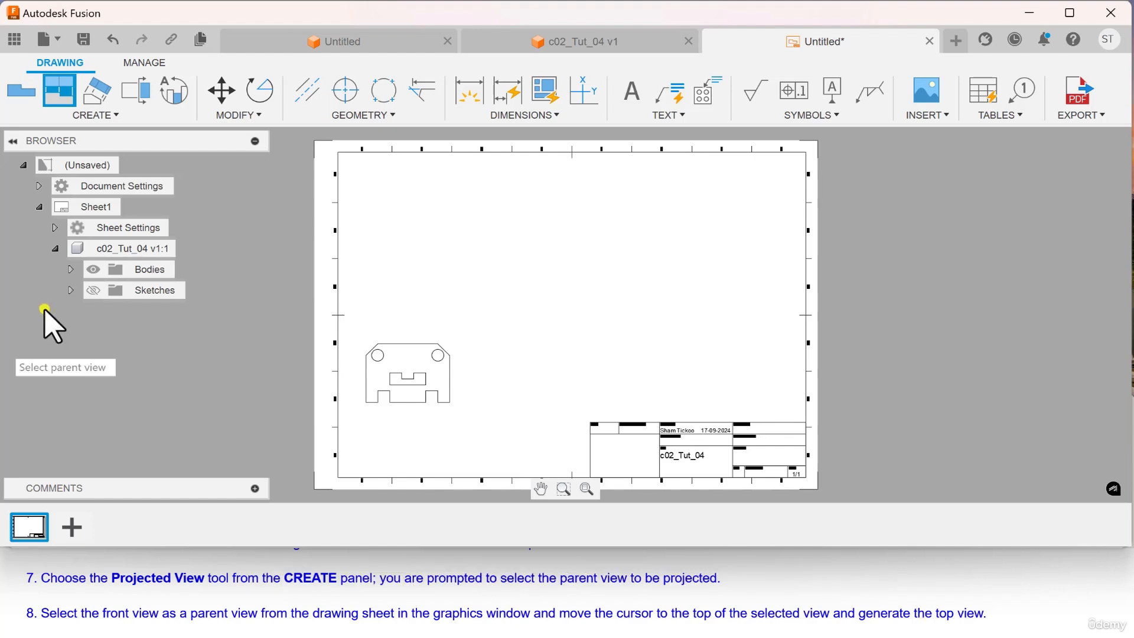
left_click(444, 341)
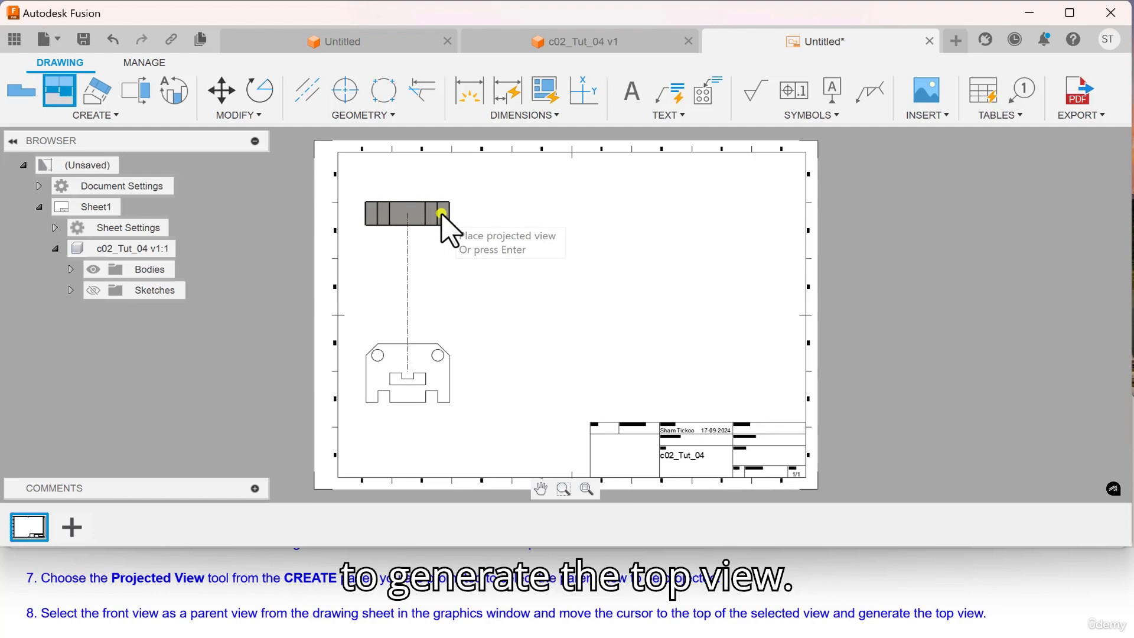
left_click(443, 214)
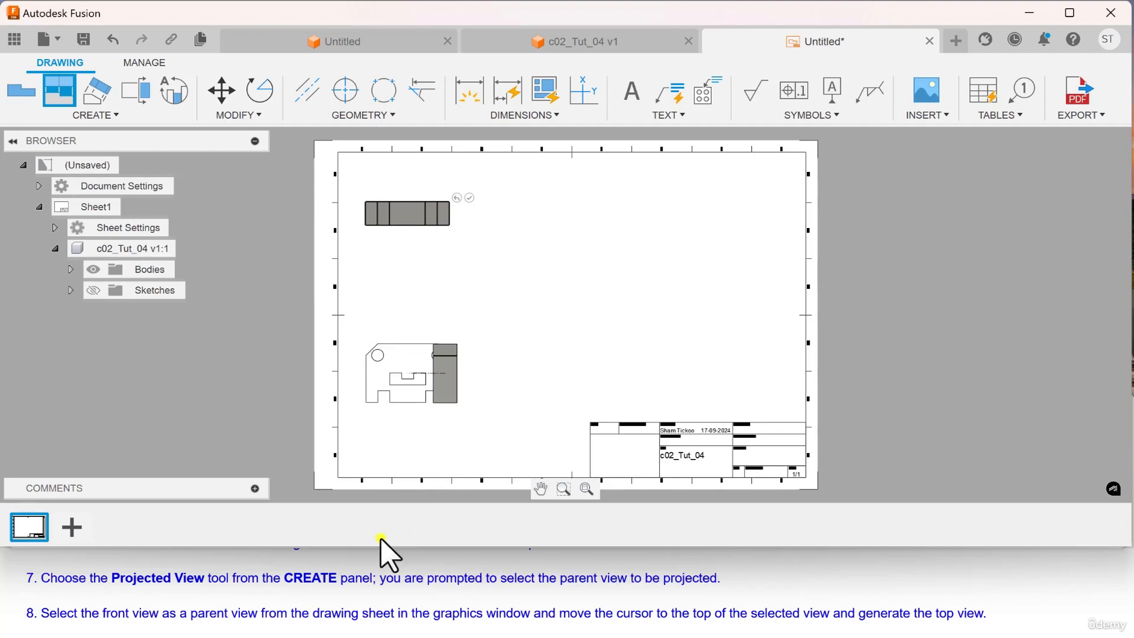
Project the right-side view beside the front view and the isometric view into the sheet's upper-right area, and finish the projection.
scroll(371, 591, "down", 1)
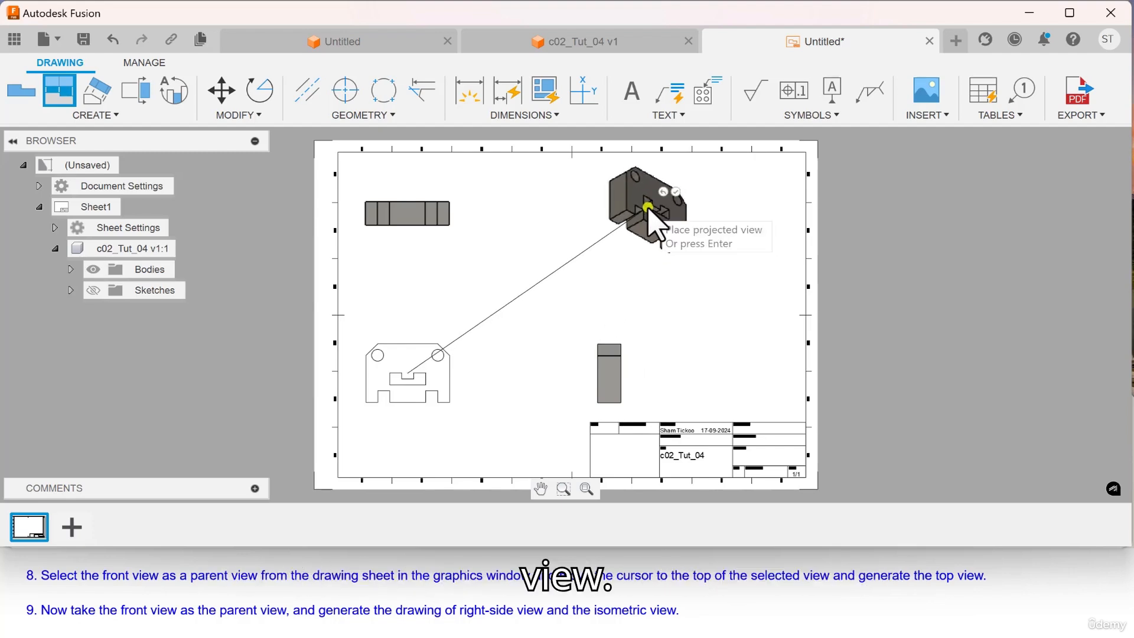
left_click(649, 208)
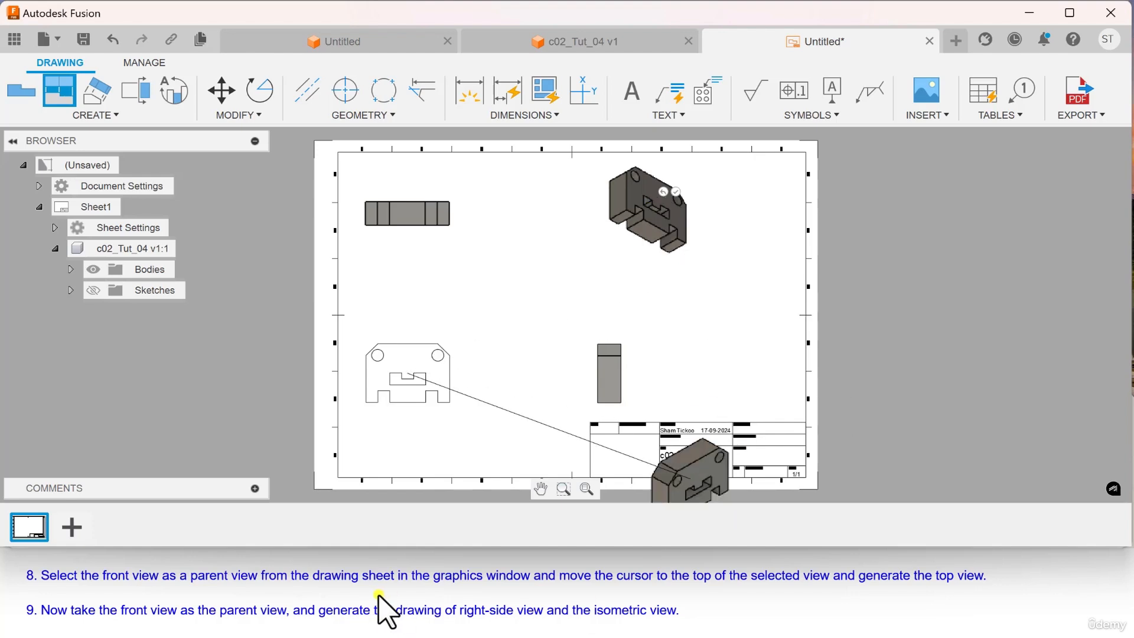
scroll(381, 609, "down", 1)
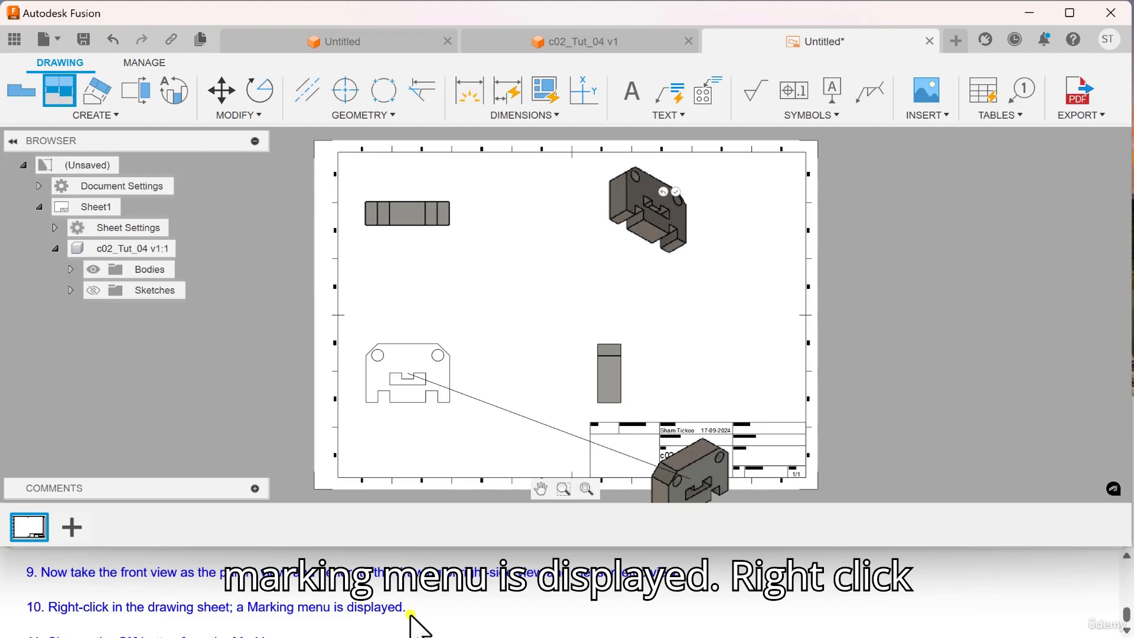
scroll(413, 621, "down", 1)
right_click(756, 242)
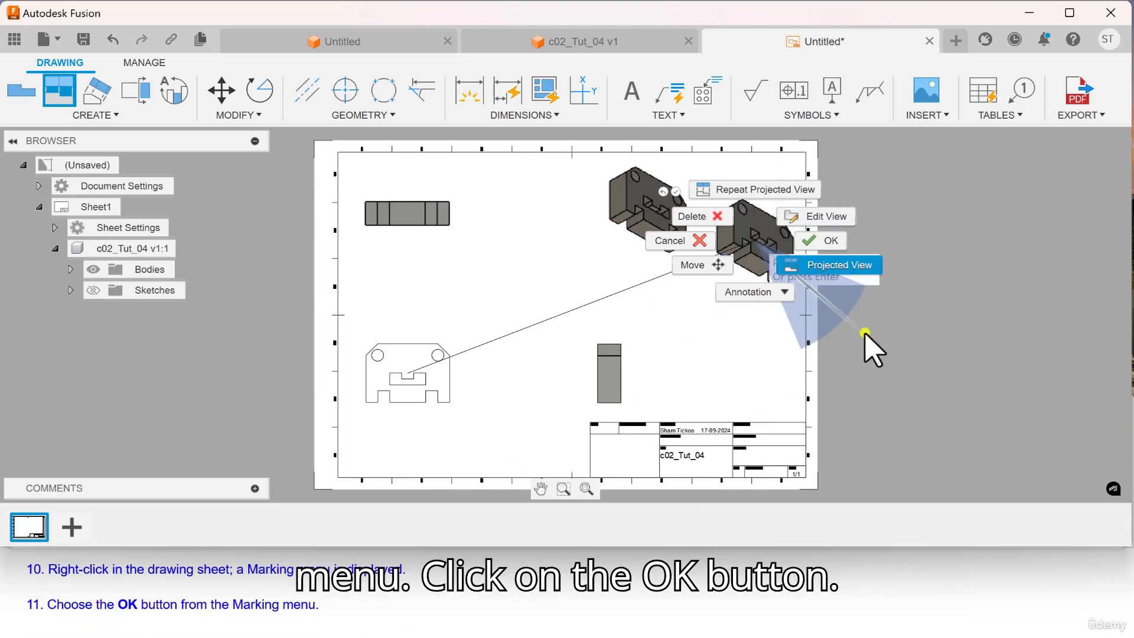
left_click(830, 242)
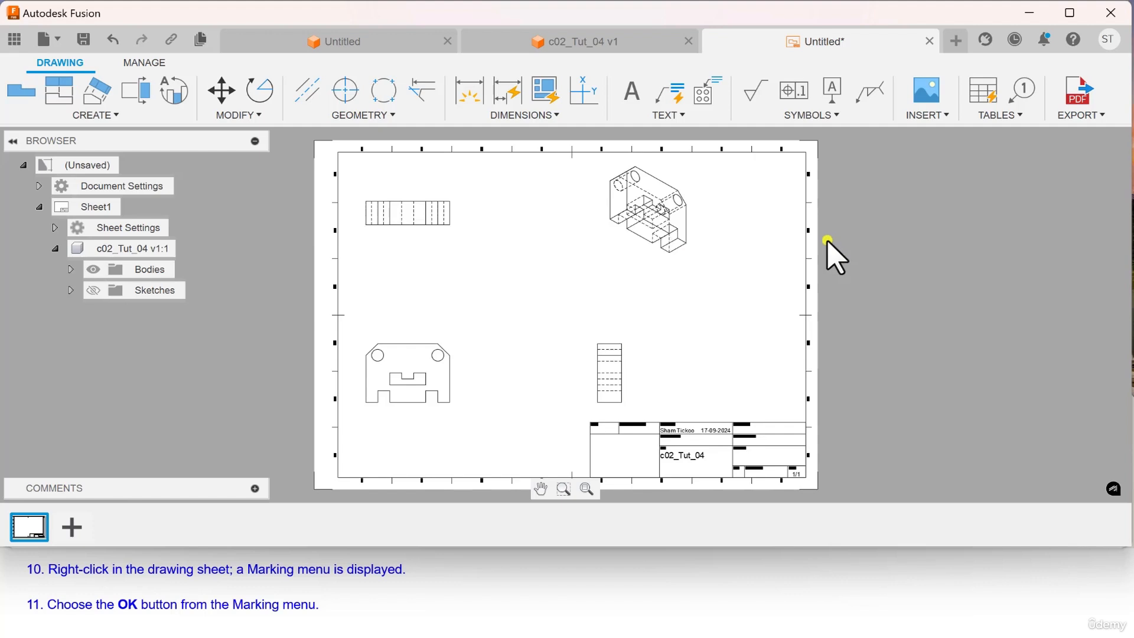